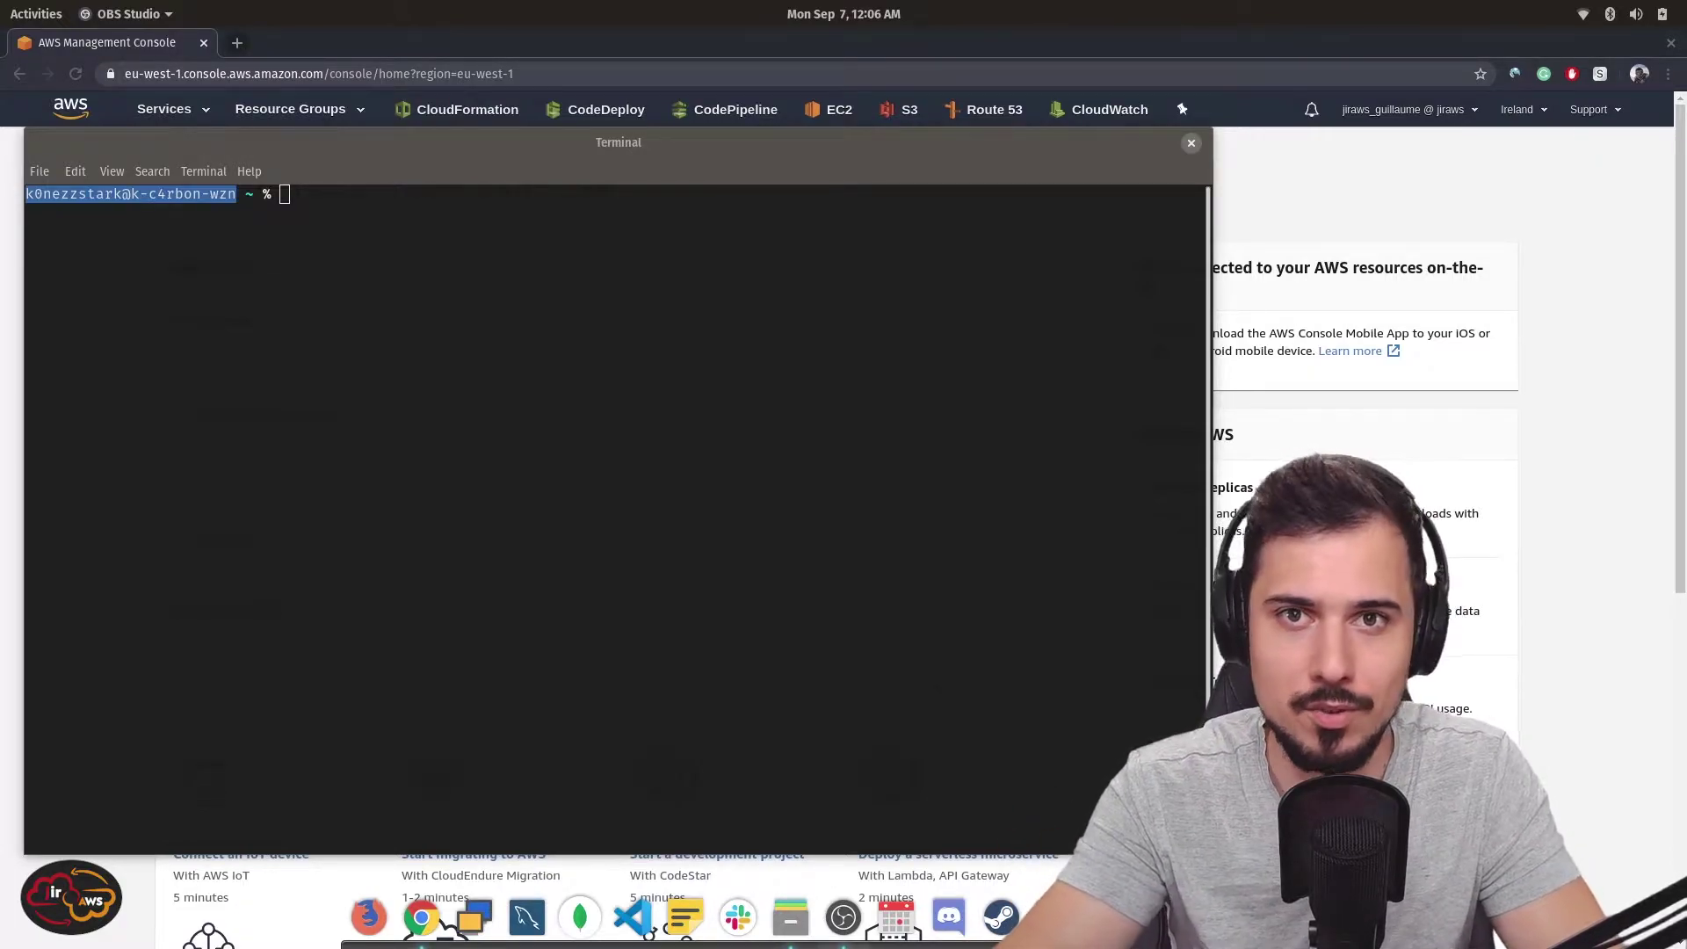
Go to the Roles page of the IAM console
left_click(1550, 401)
left_click(167, 112)
type("IA")
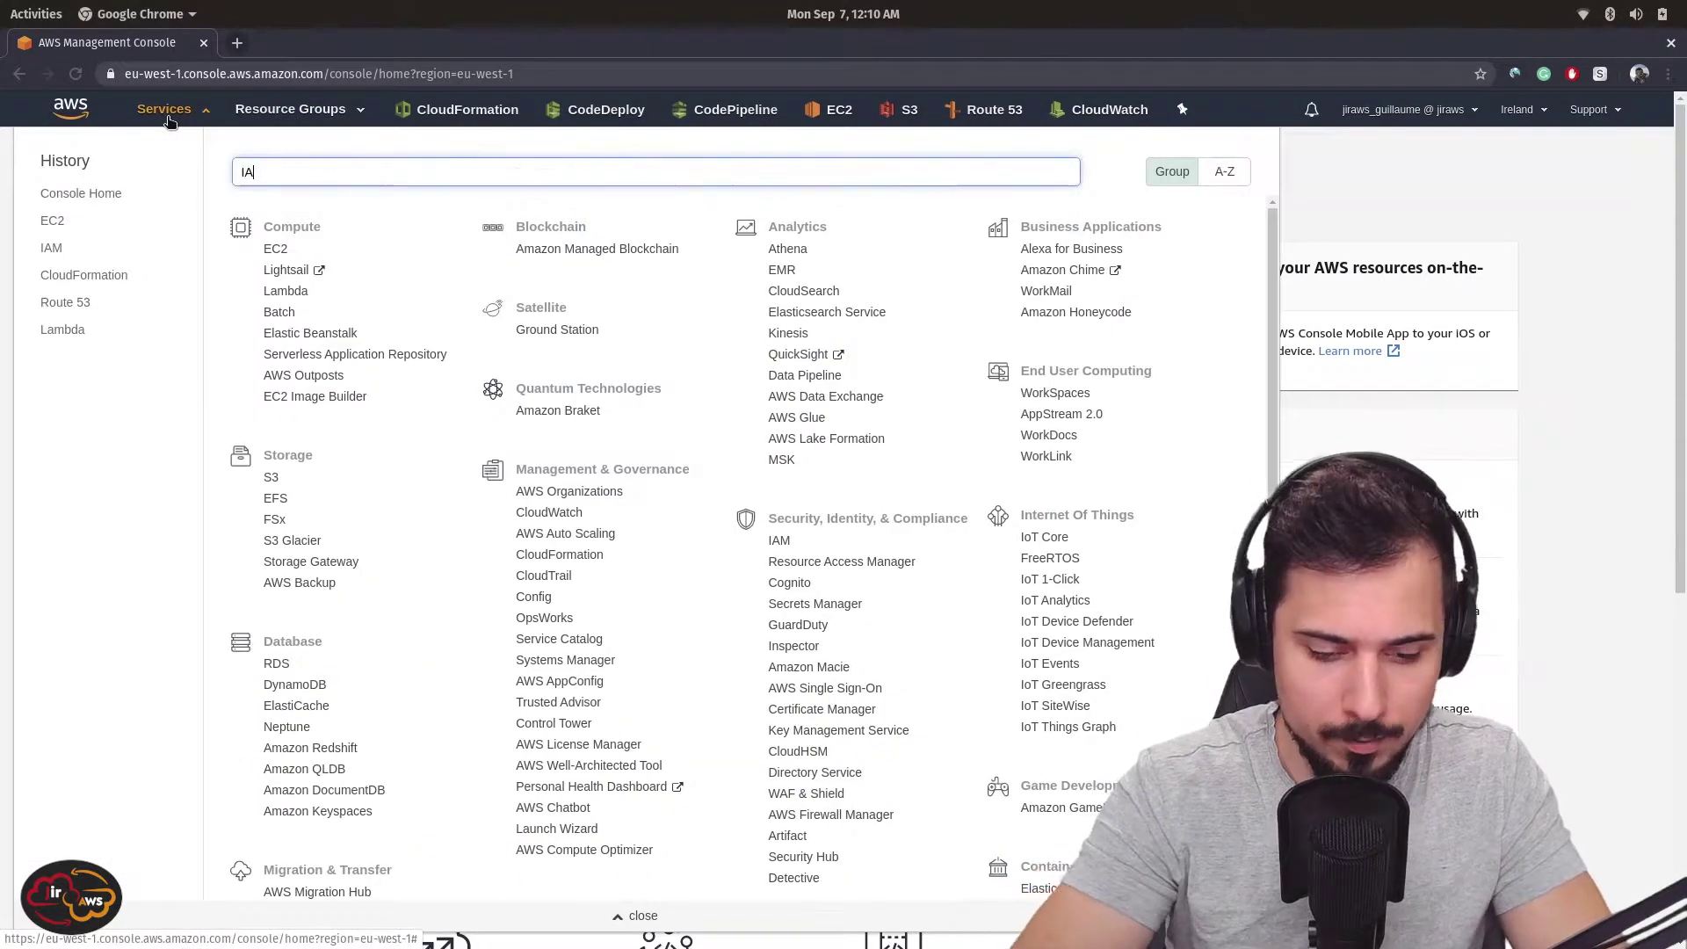
type("M")
left_click(306, 223)
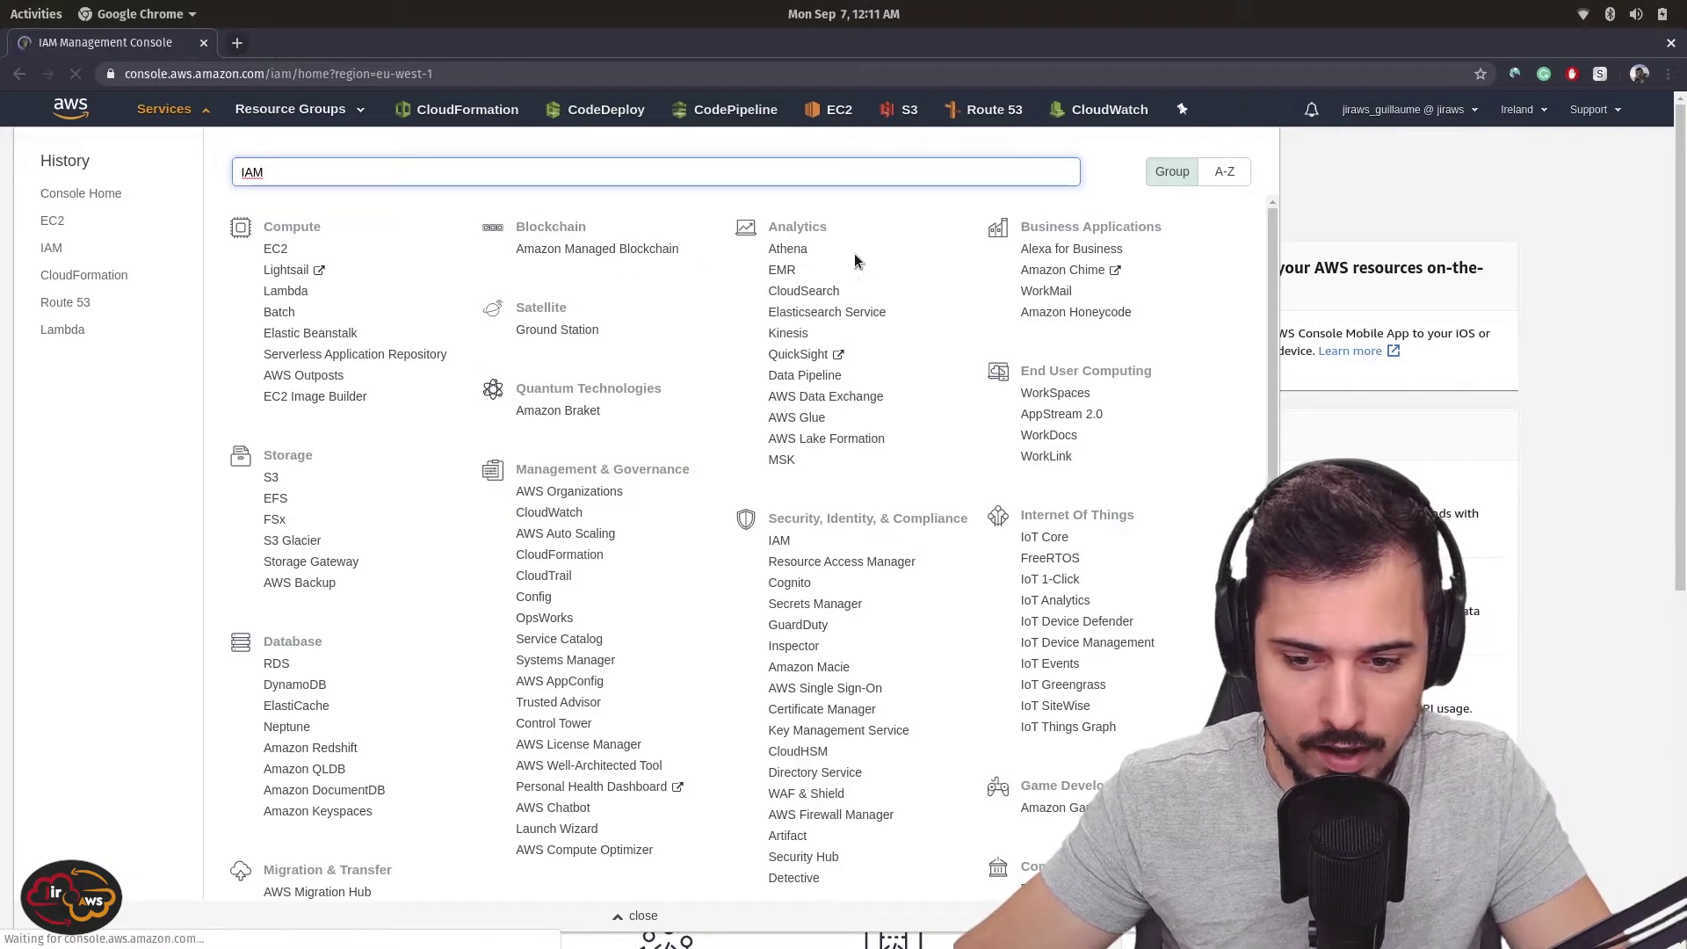
left_click(771, 286)
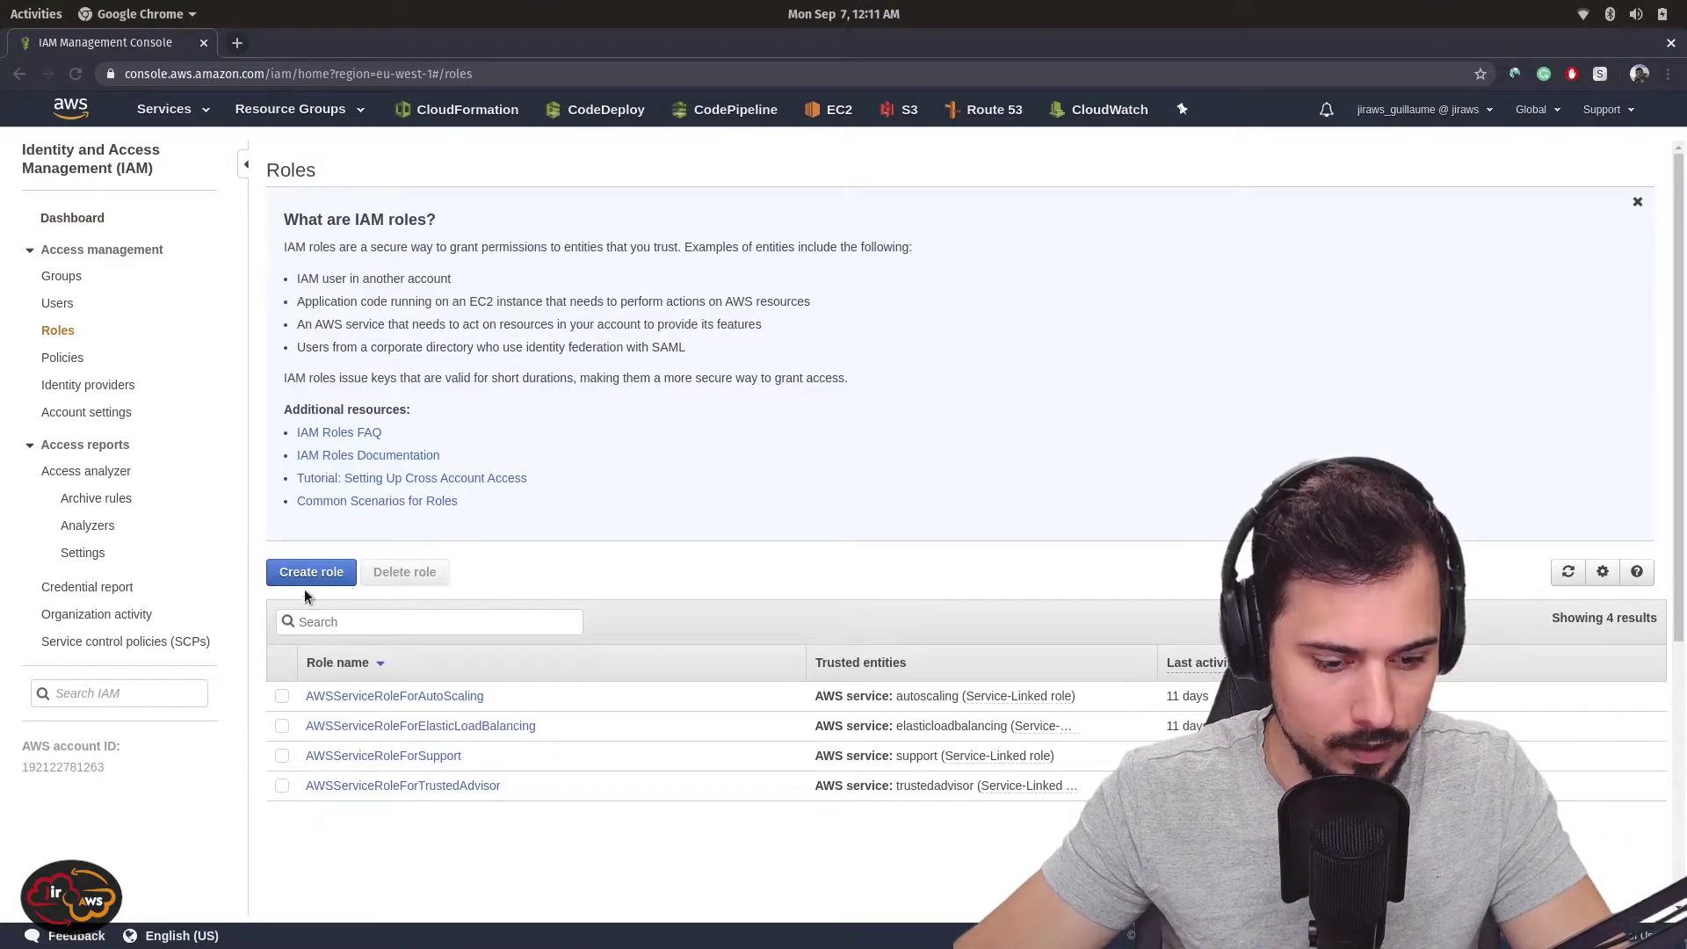
Start a new role trusted by EC2 and attach the AmazonS3ReadOnlyAccess policy
left_click(309, 574)
left_click(540, 263)
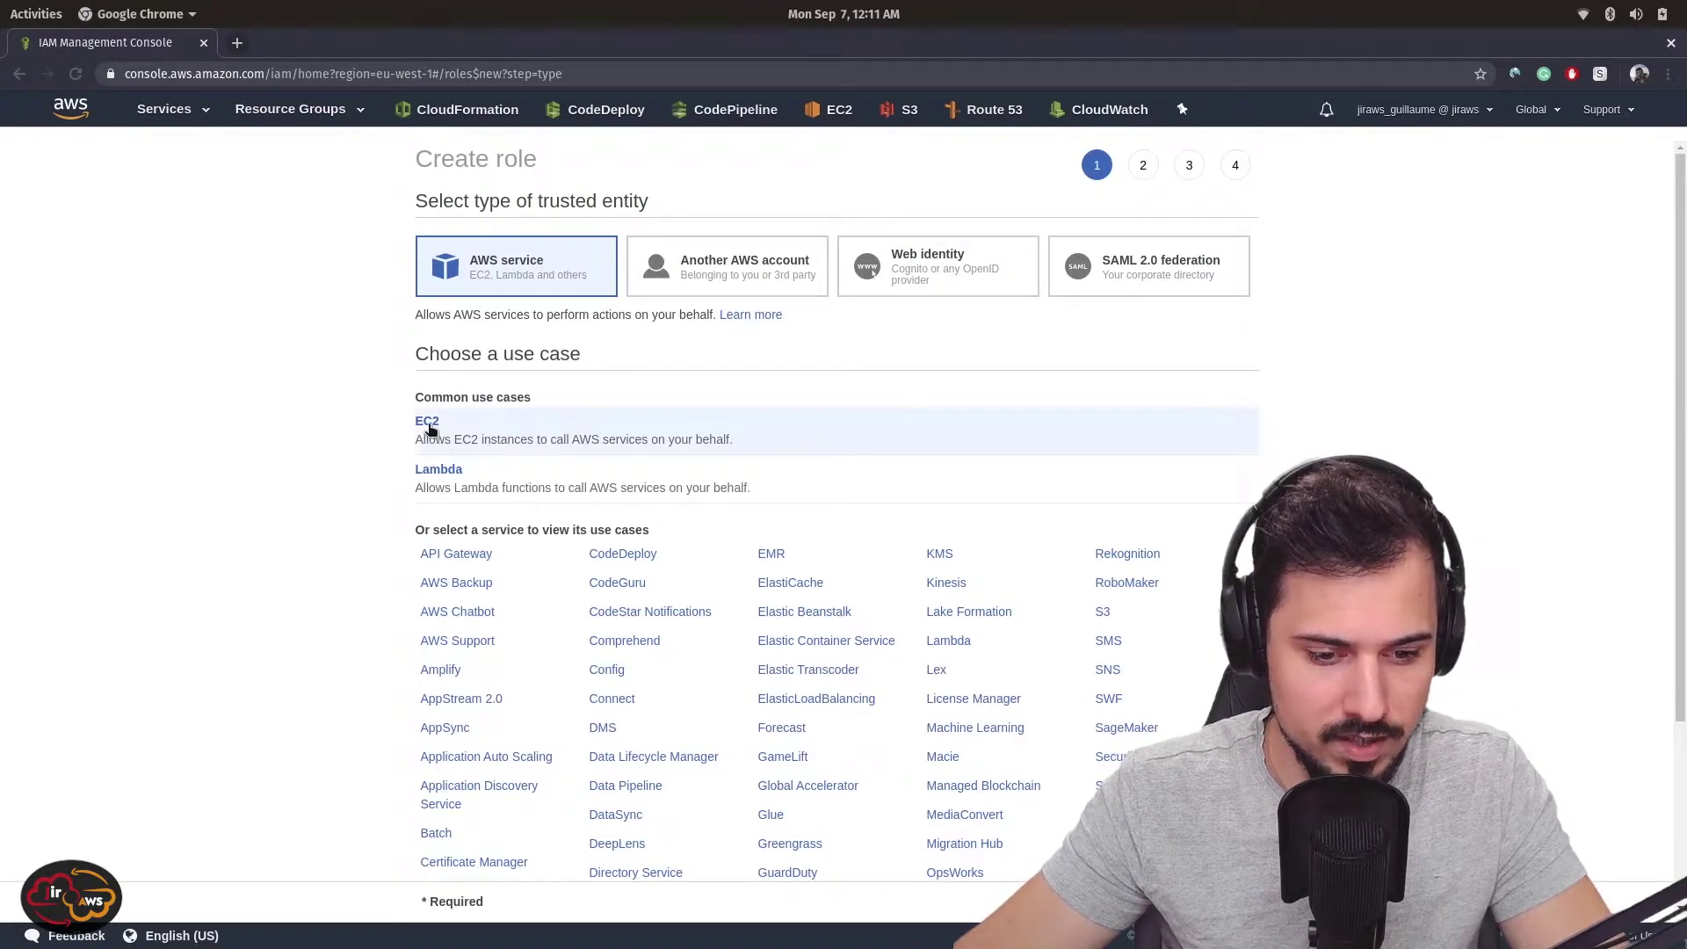
left_click(430, 430)
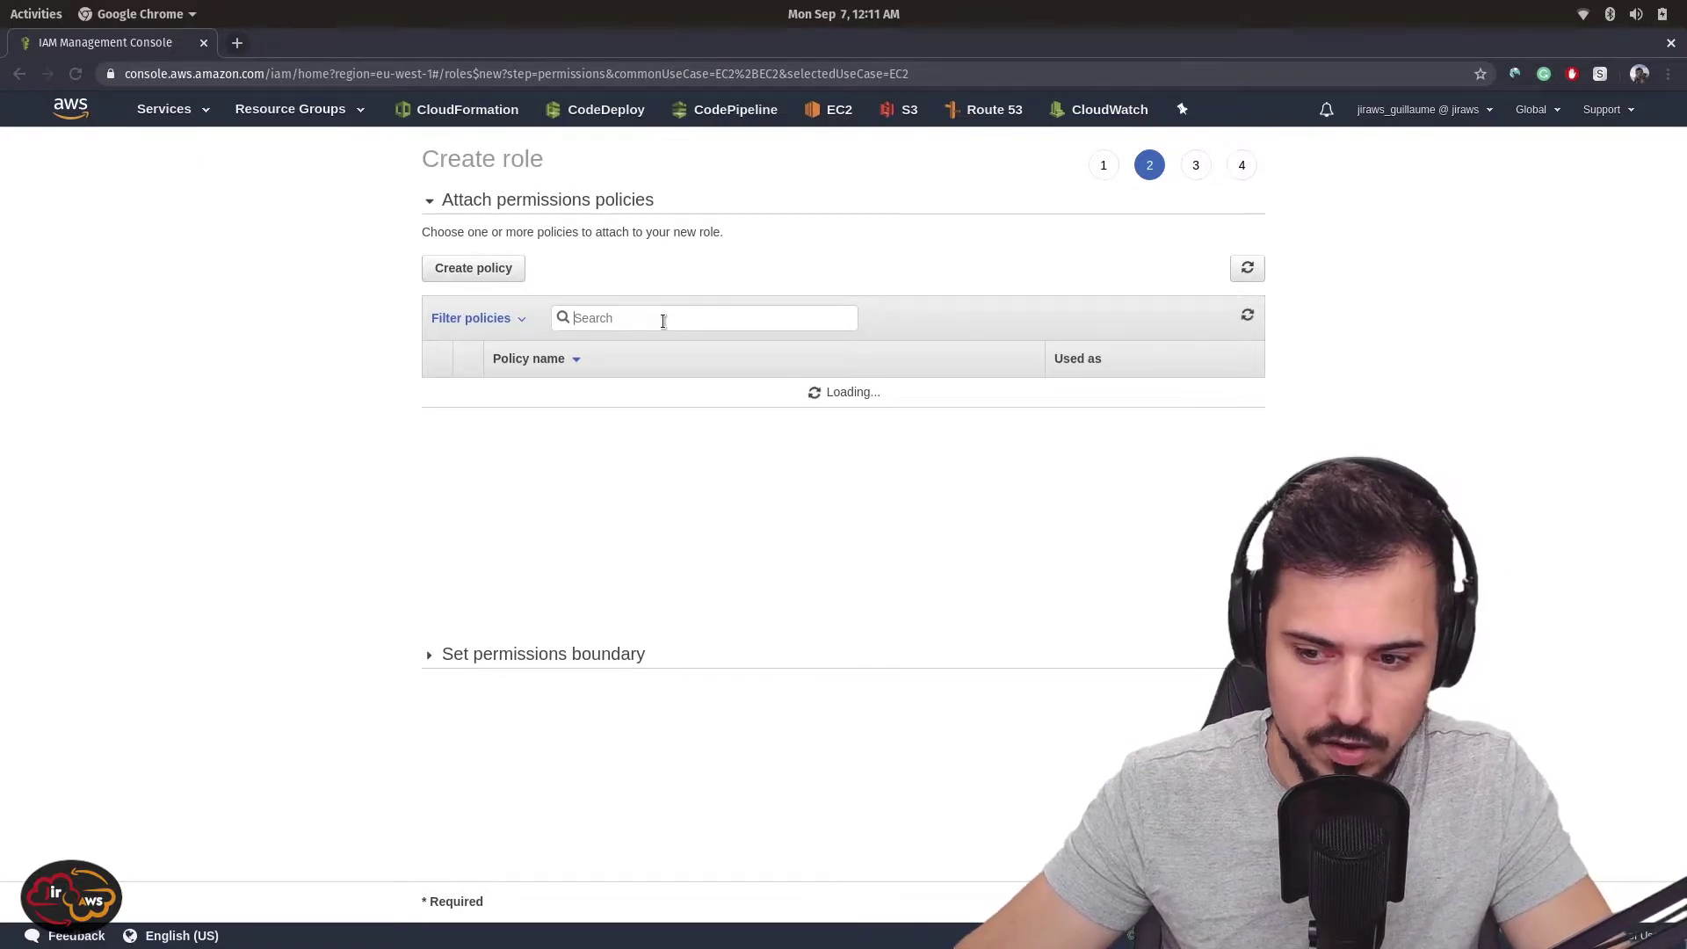
type("s3")
left_click(468, 452)
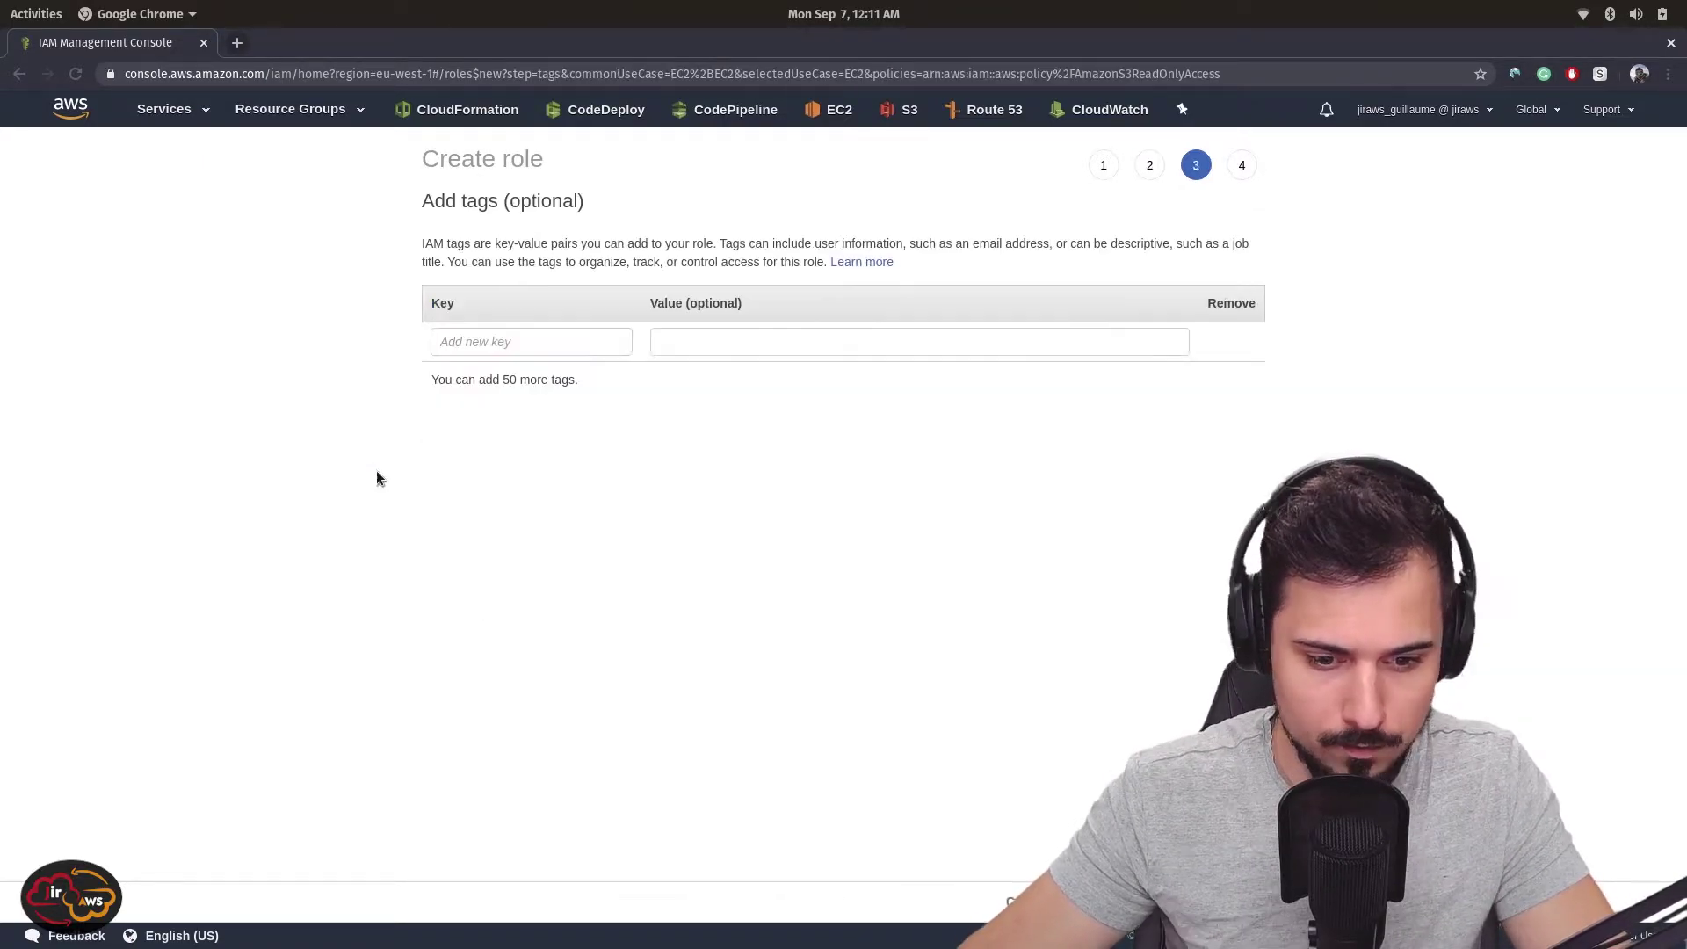
Tag the role with Name = jiraws-role-s3-read
left_click(510, 350)
type("Name")
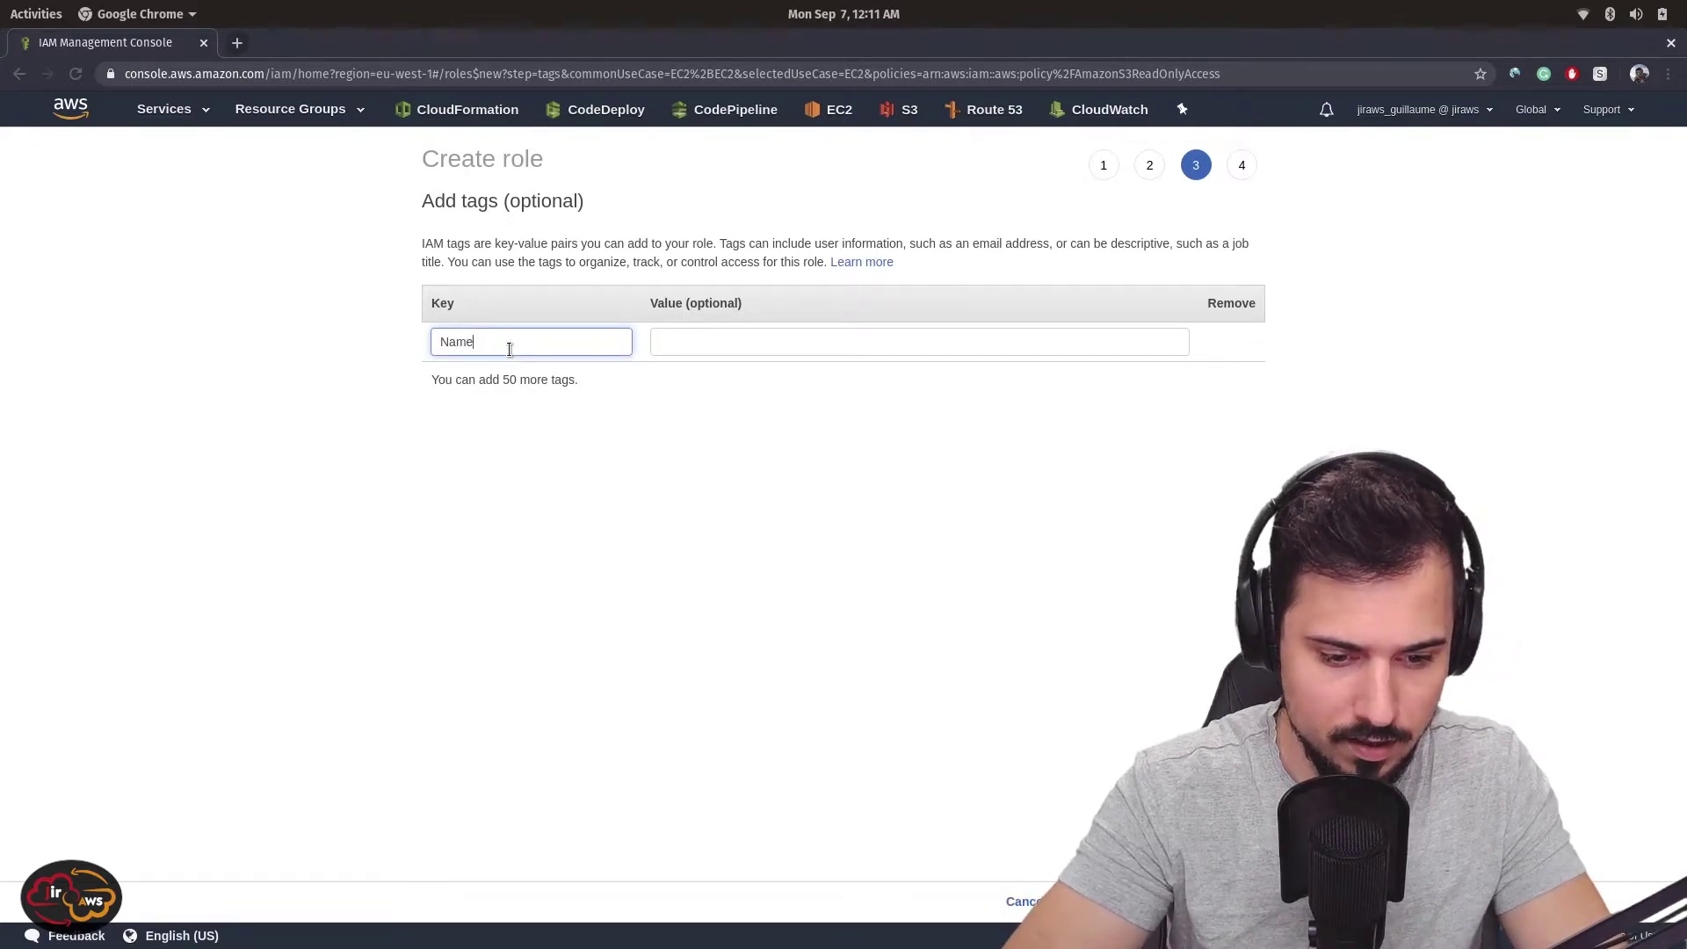
key("Tab")
type("jiraws-rol")
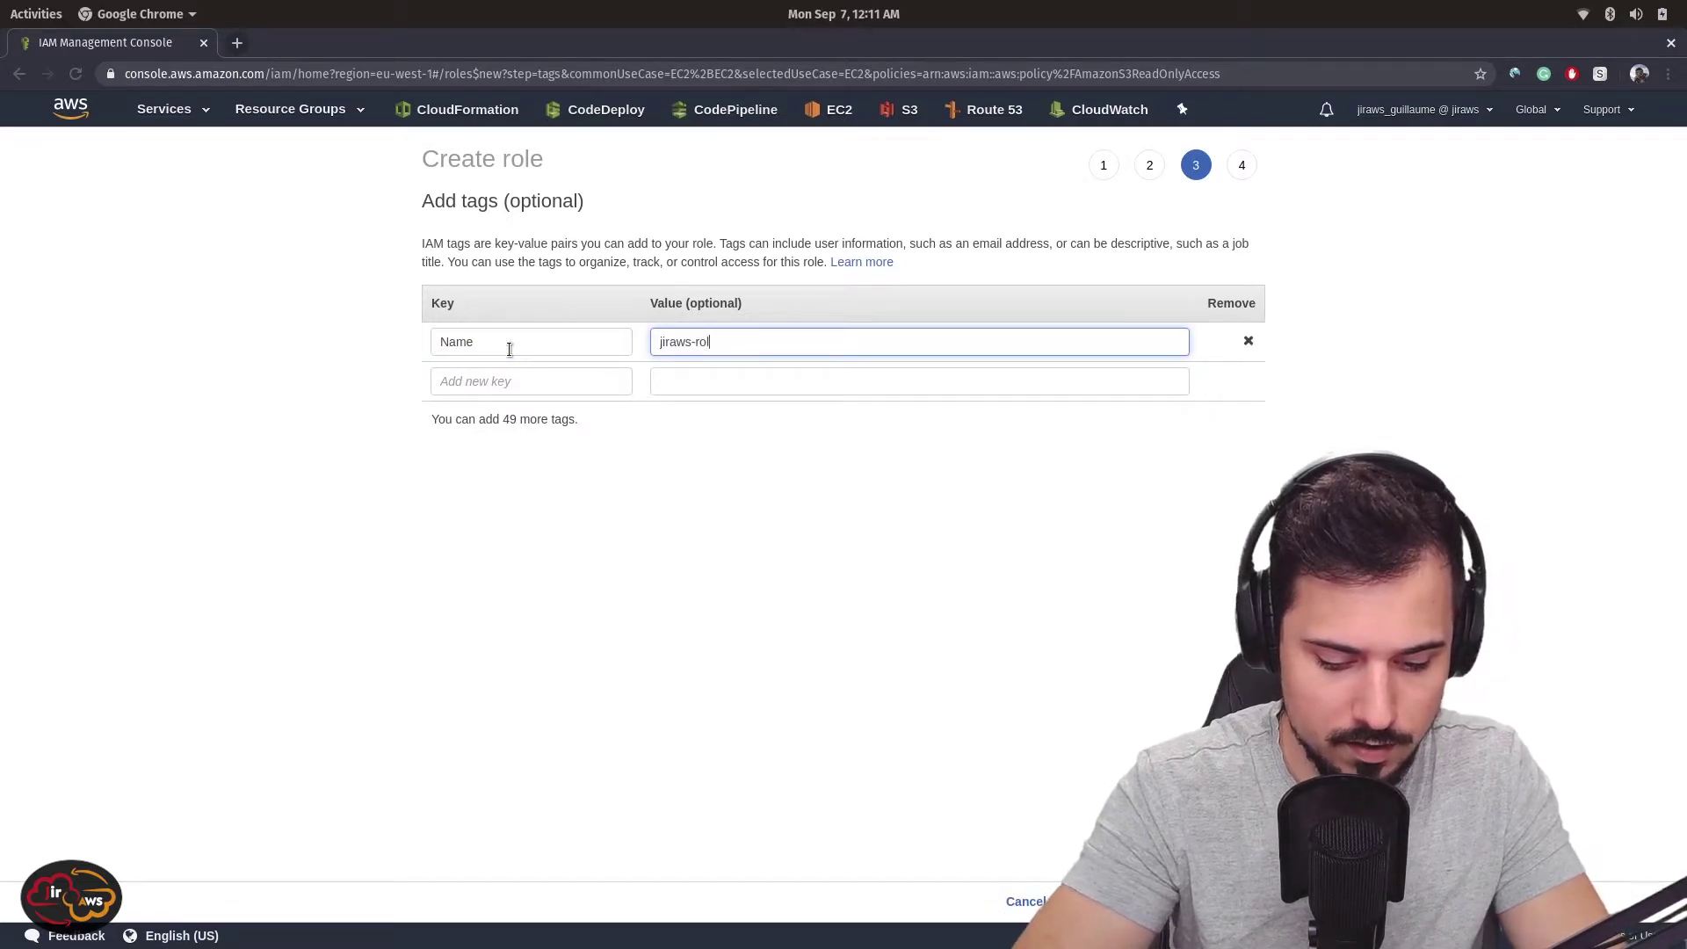
type("e")
key("BackSpace")
type("-s3")
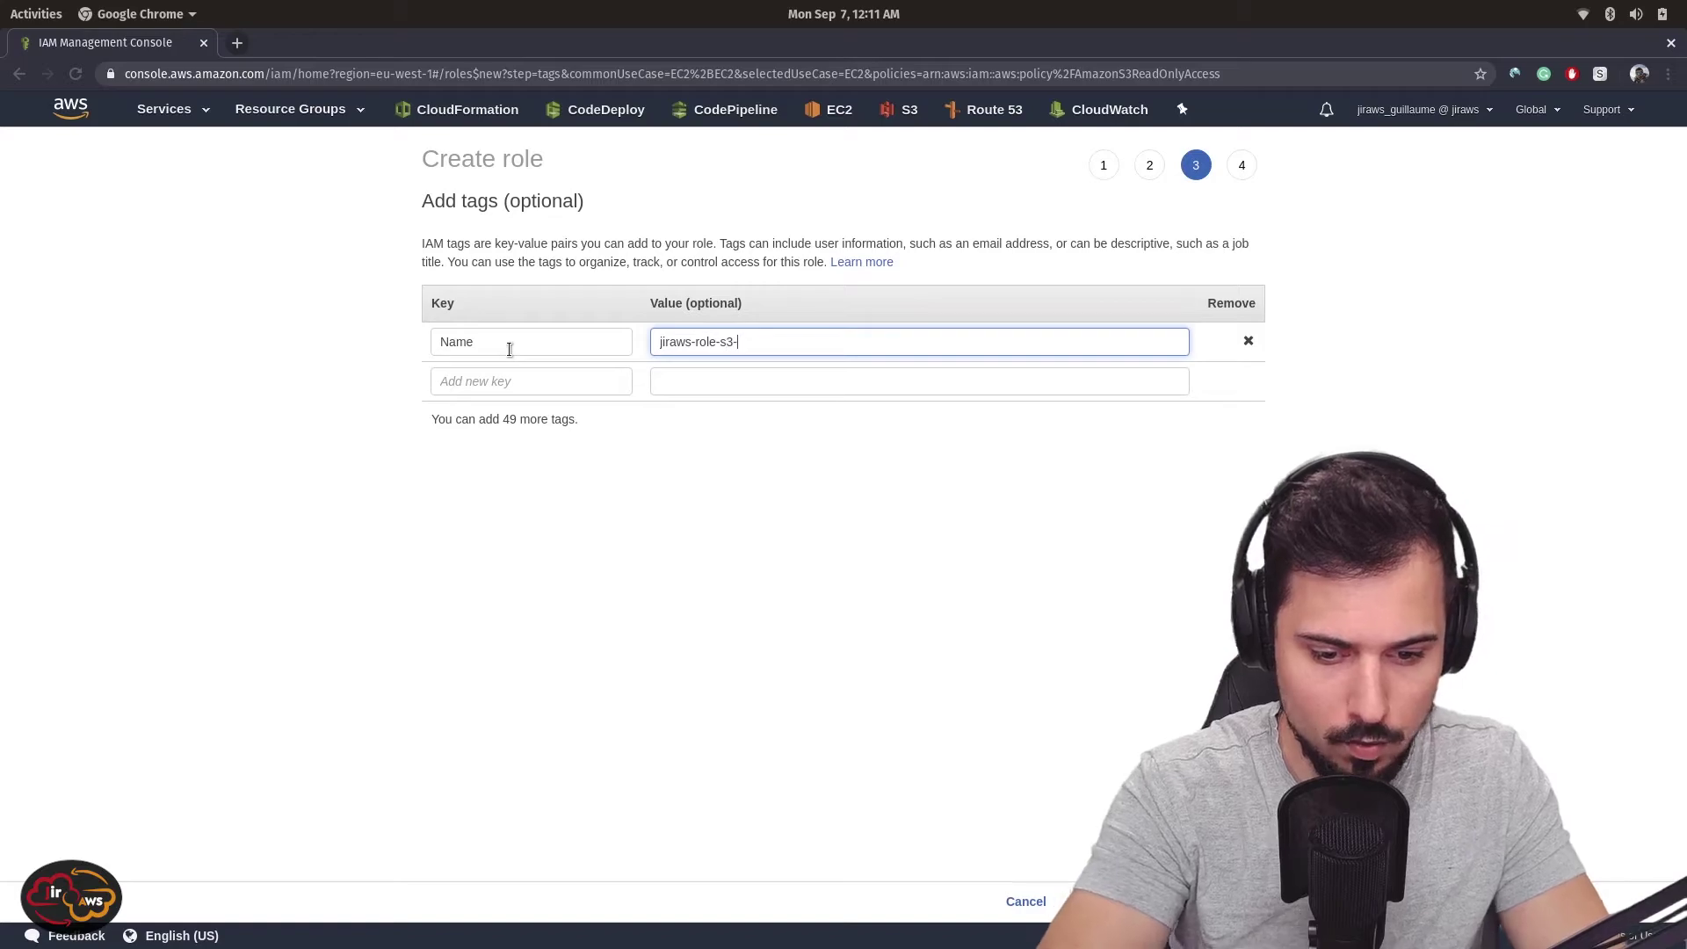
type("-read")
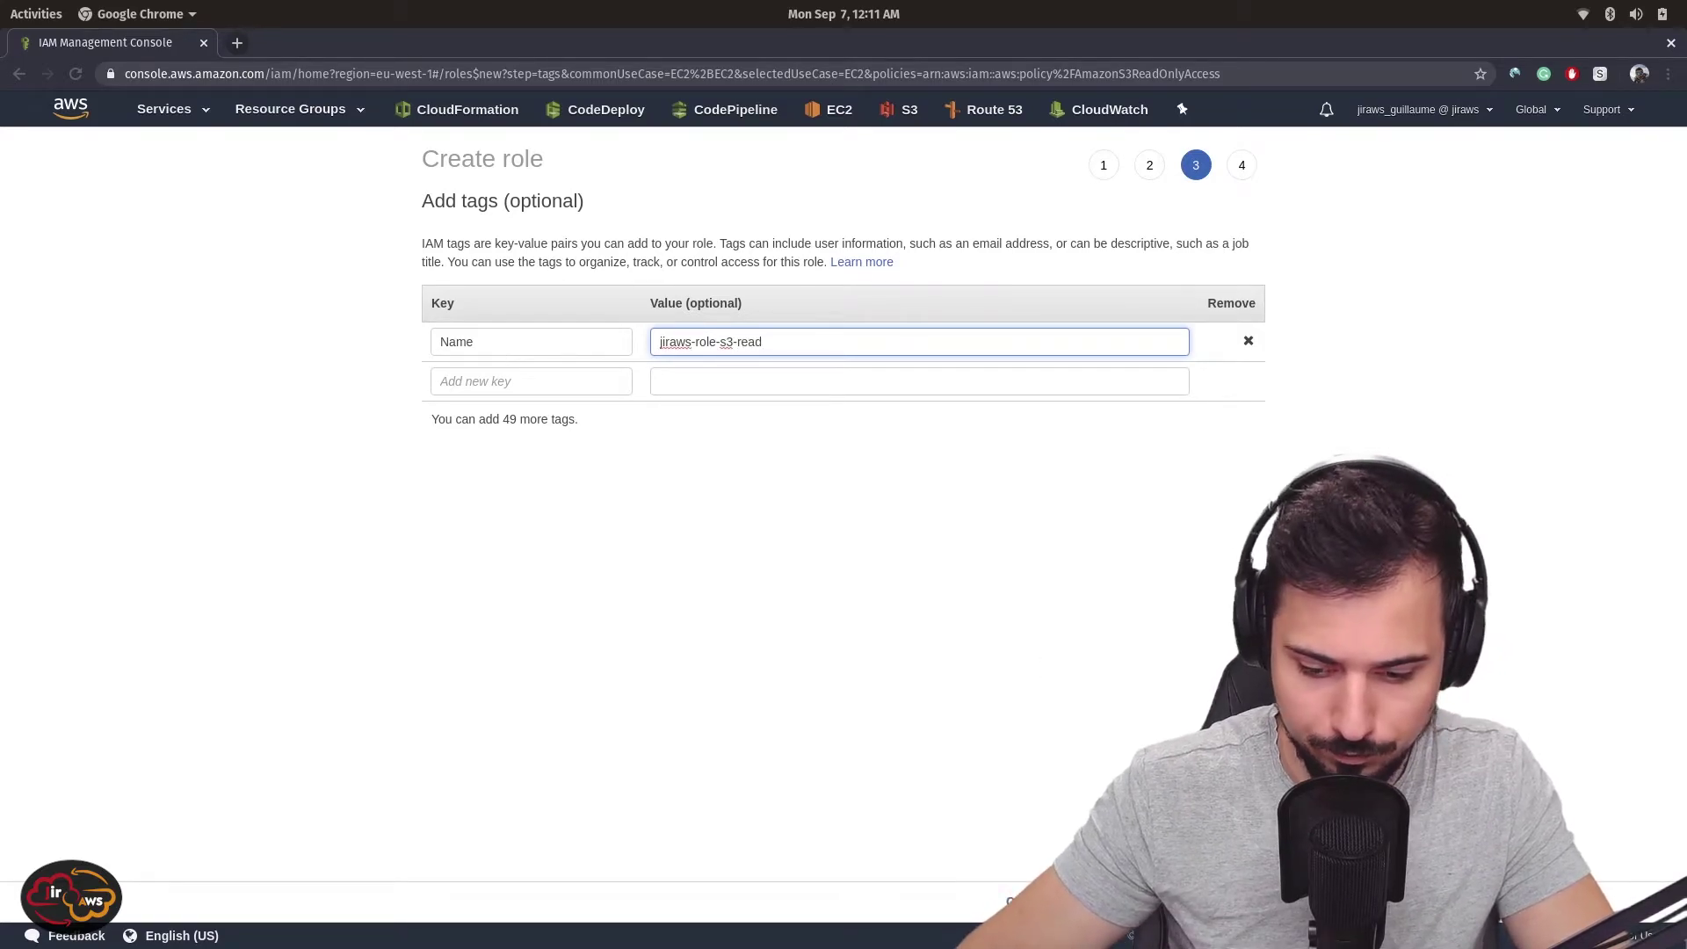
key("Tab")
Name the role jiraws-role-s3-read and create it
left_click(1204, 901)
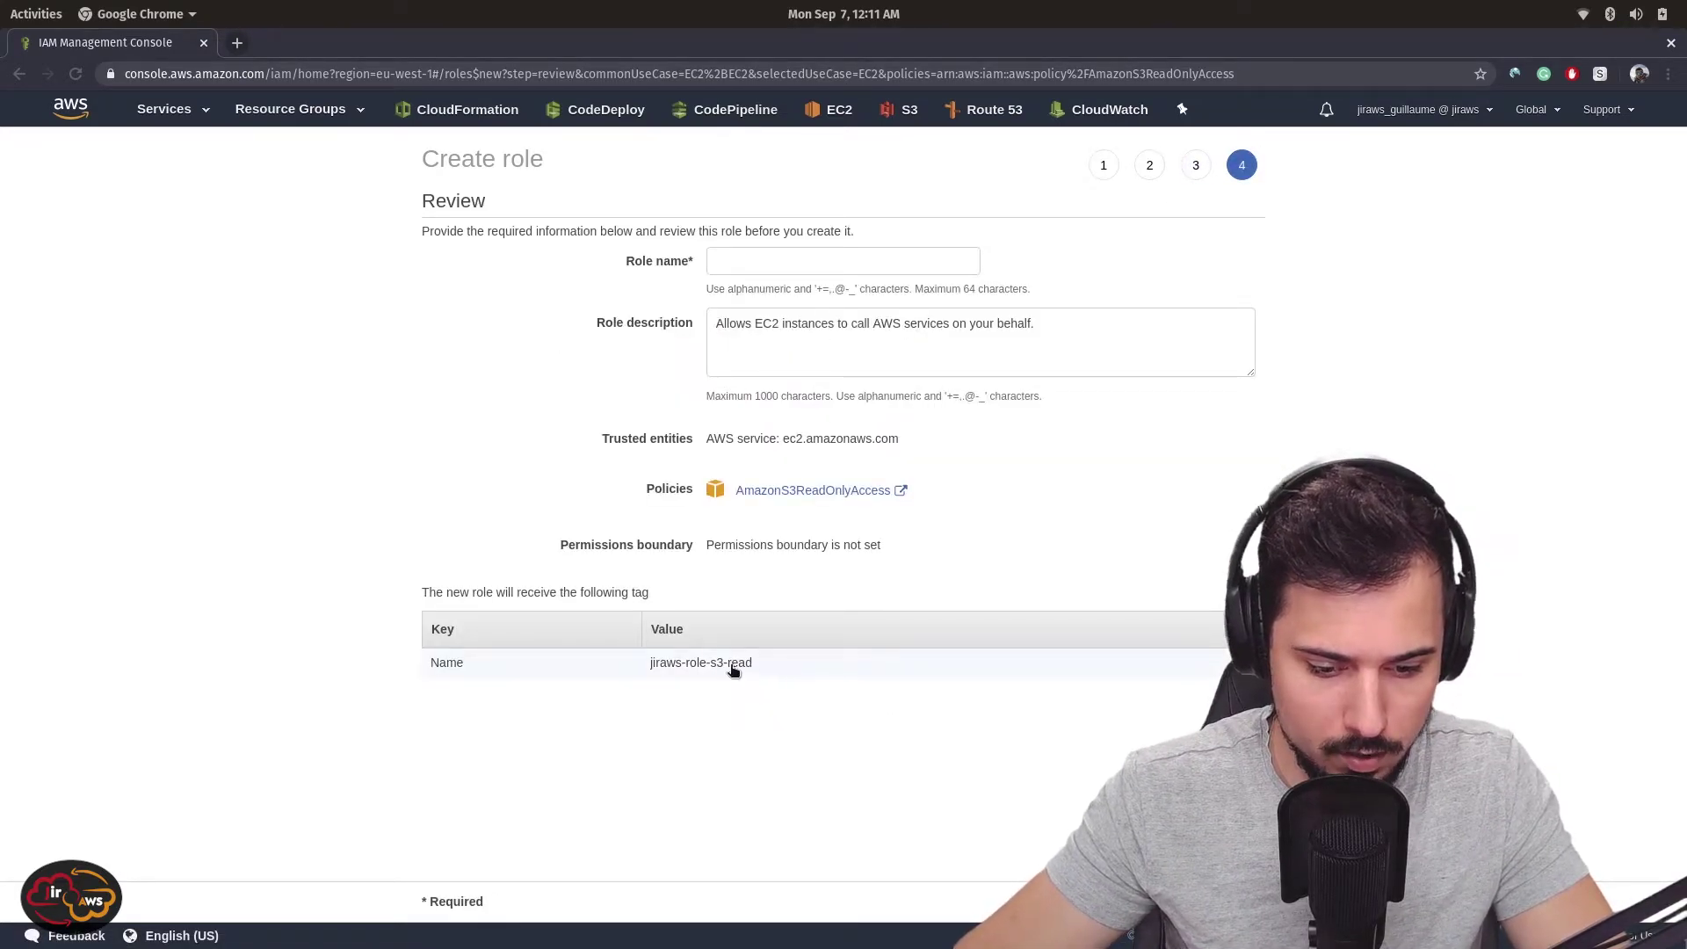
left_click_drag(754, 665, 646, 672)
key("ctrl+c")
left_click(773, 261)
key("ctrl+v")
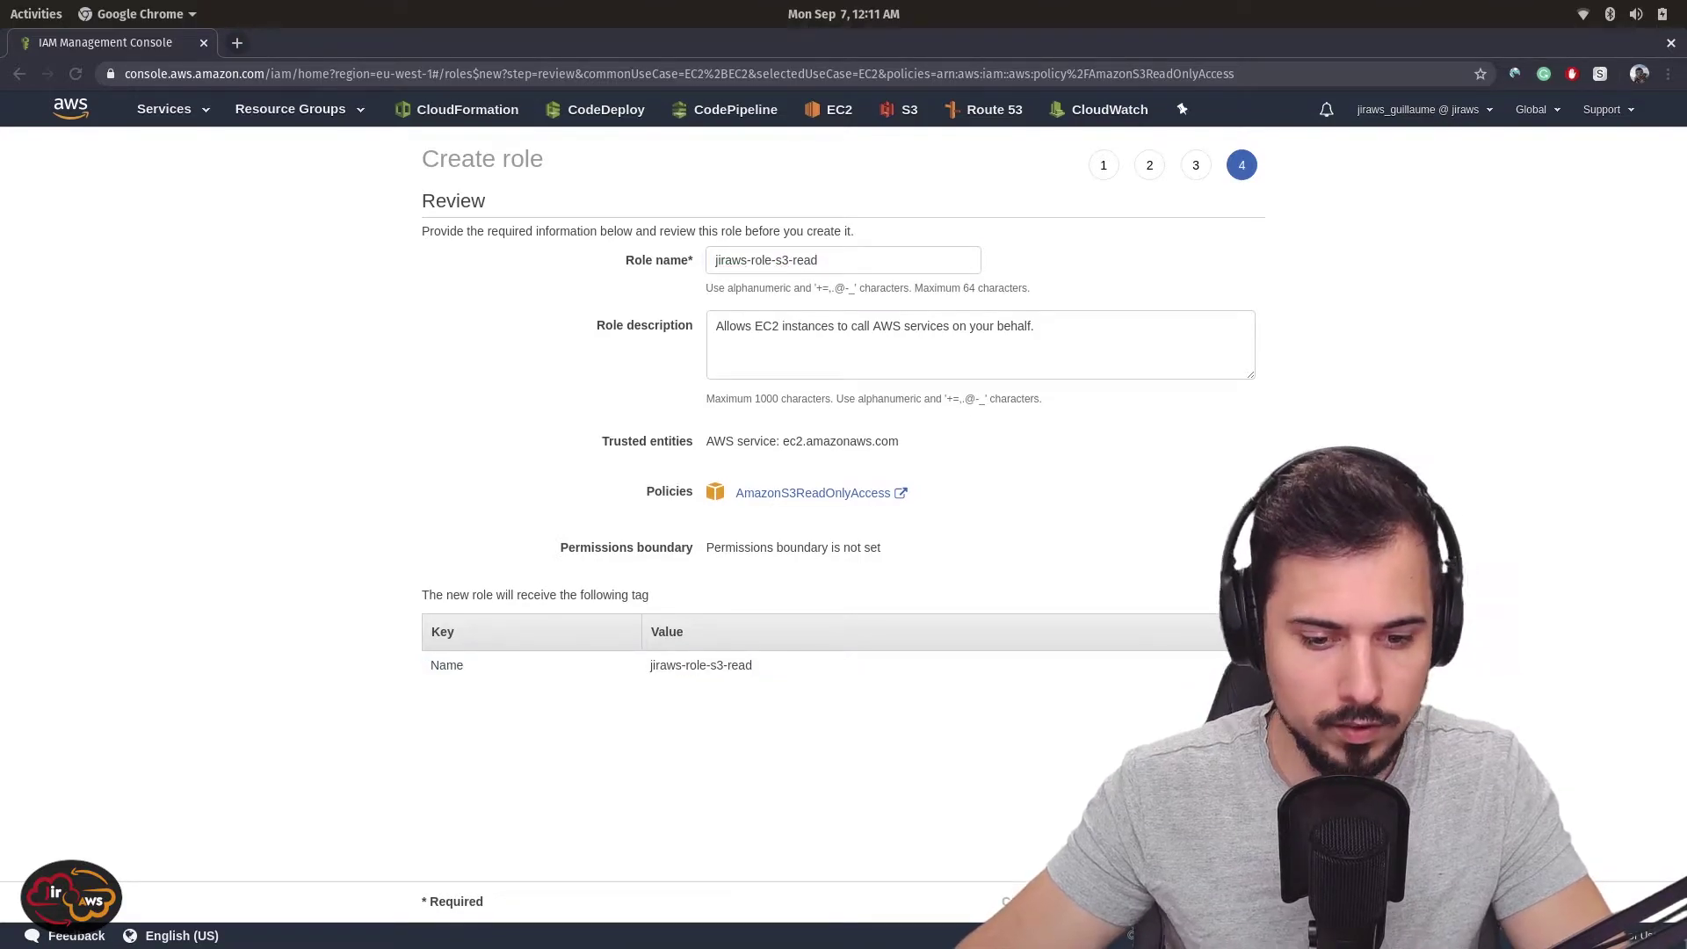
left_click(1204, 900)
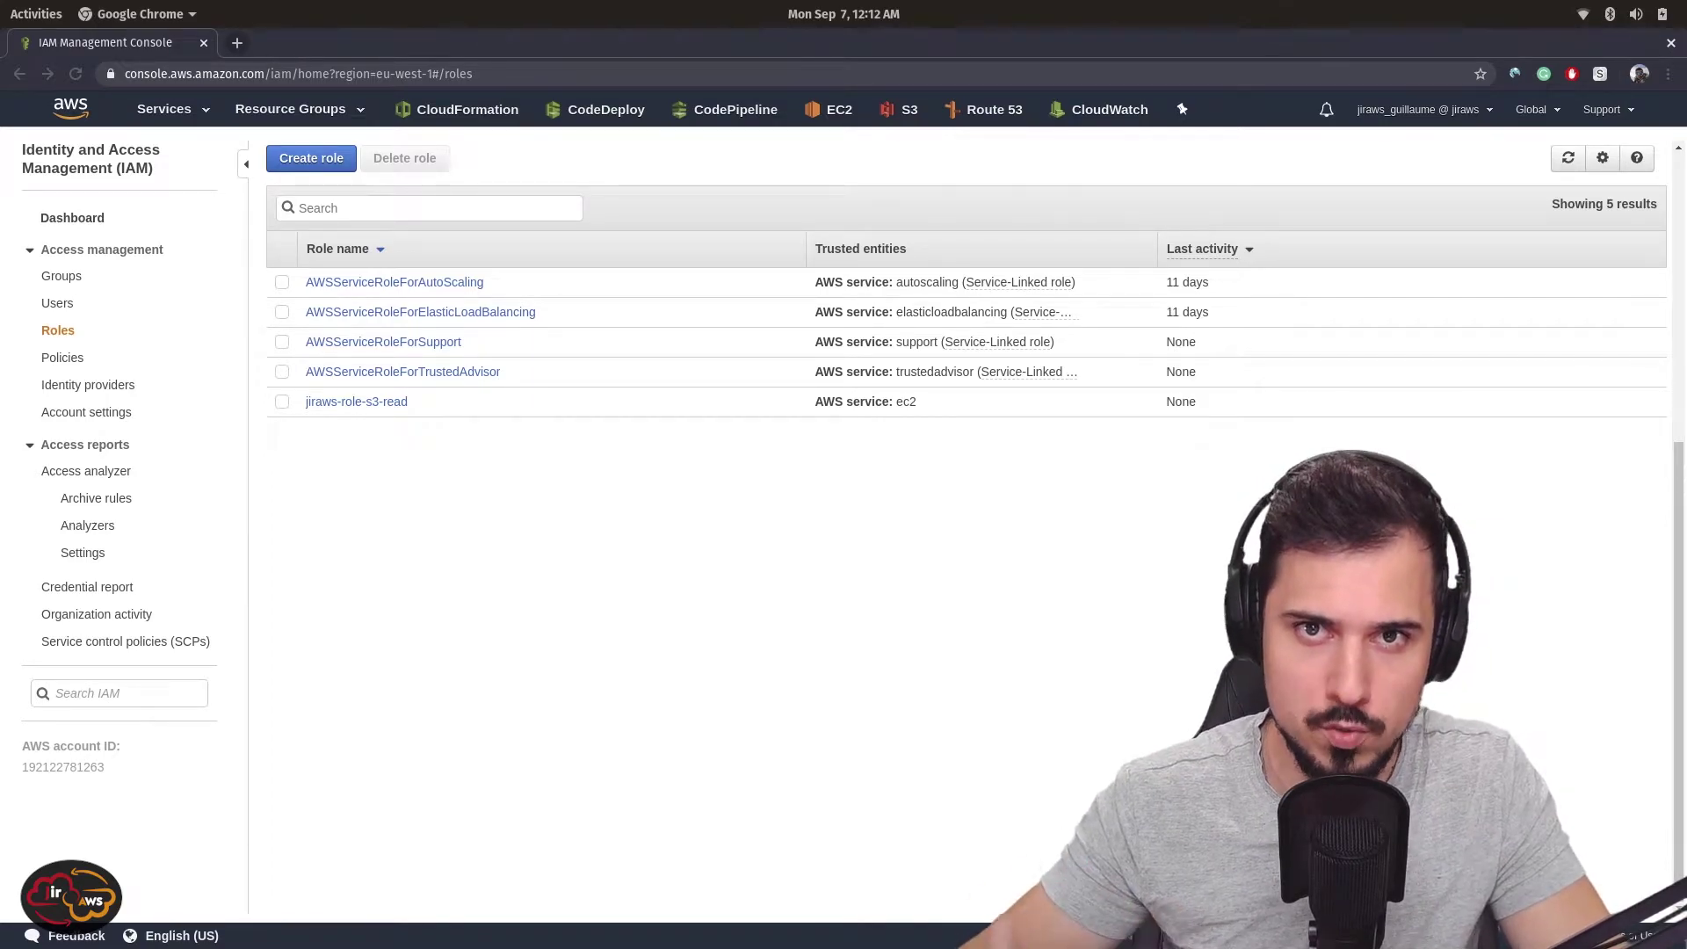
Open EC2 in a new tab, start launching an instance and choose the Ubuntu AMI
middle_click(830, 109)
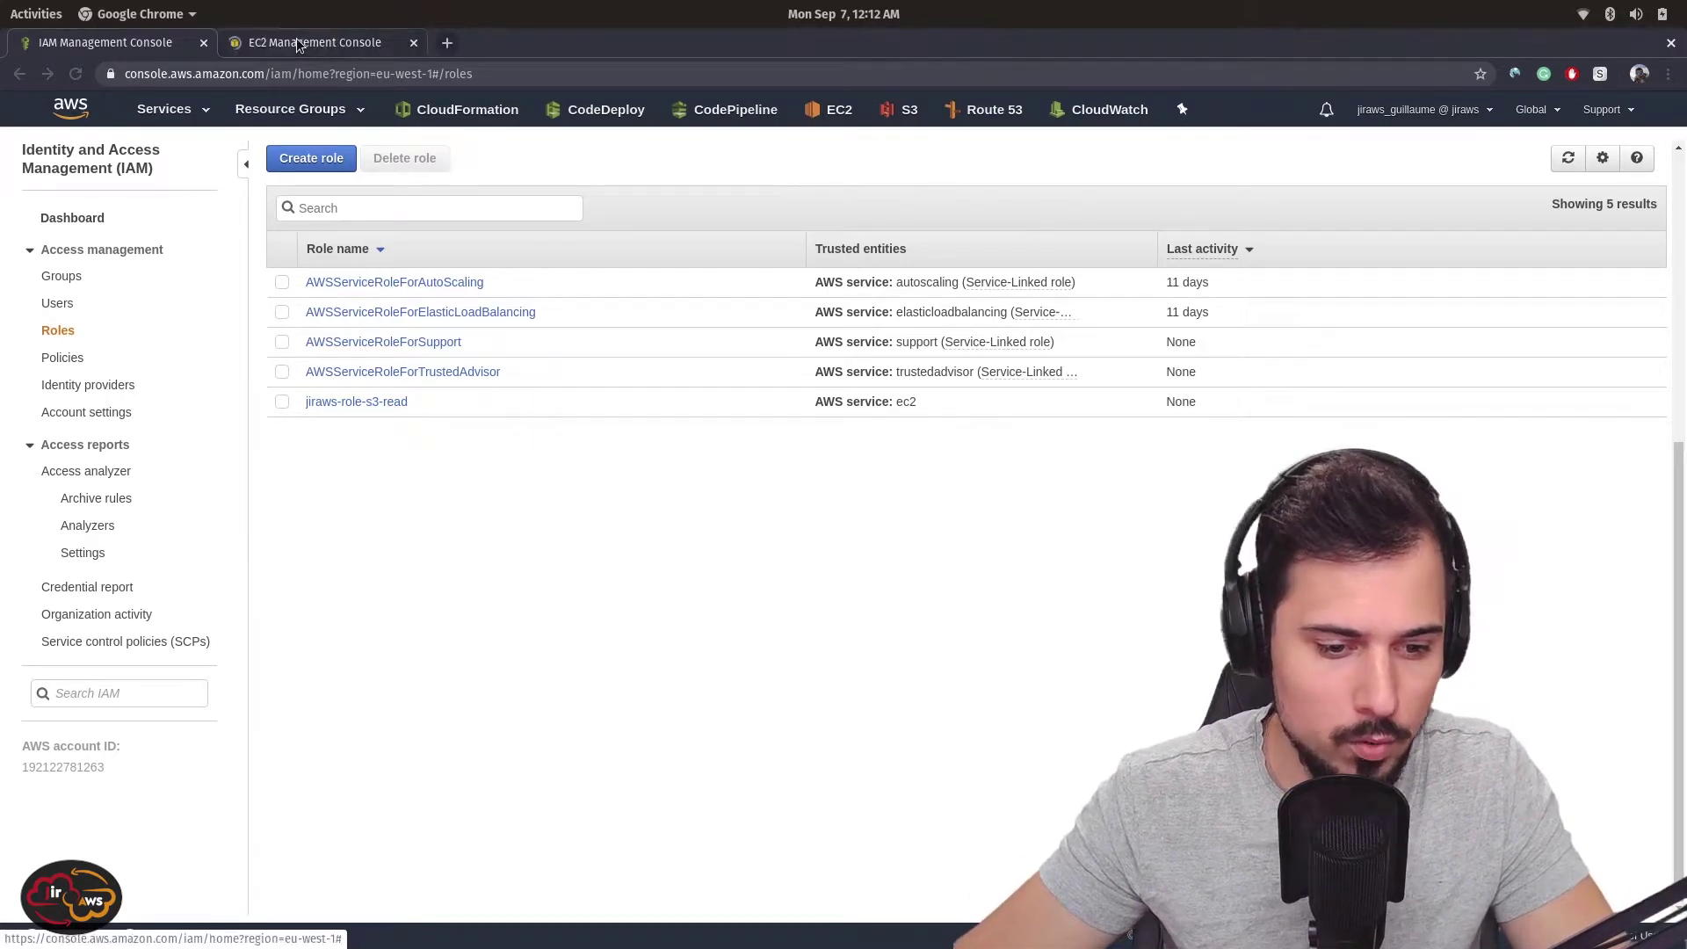
left_click(297, 42)
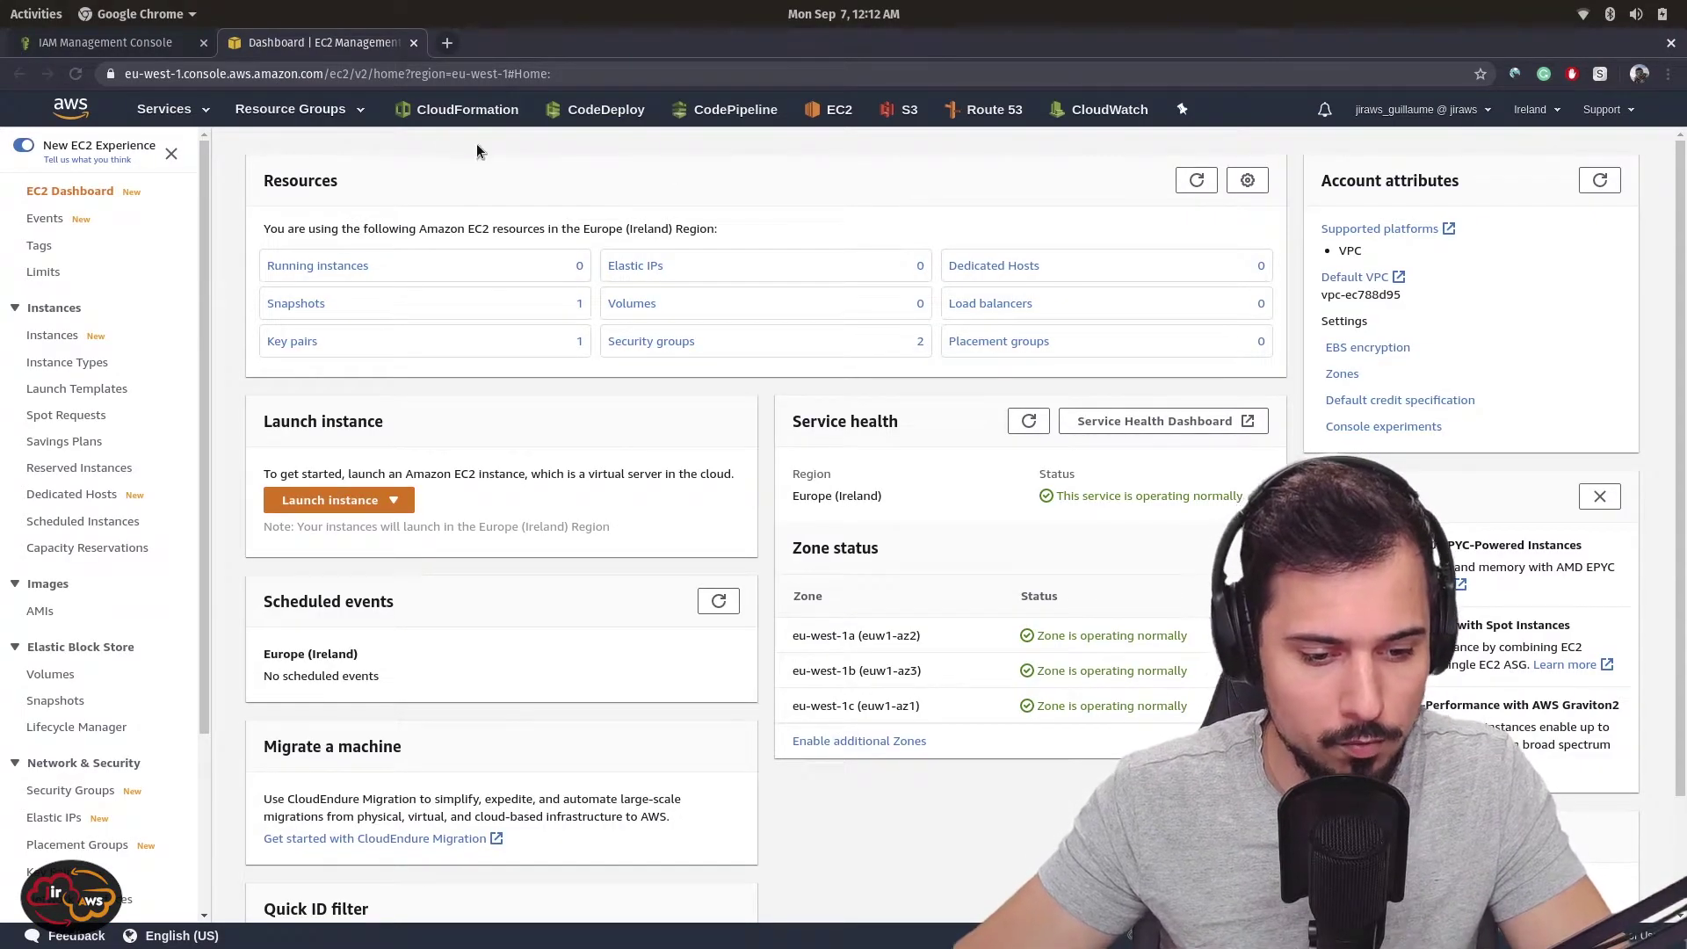
left_click(317, 266)
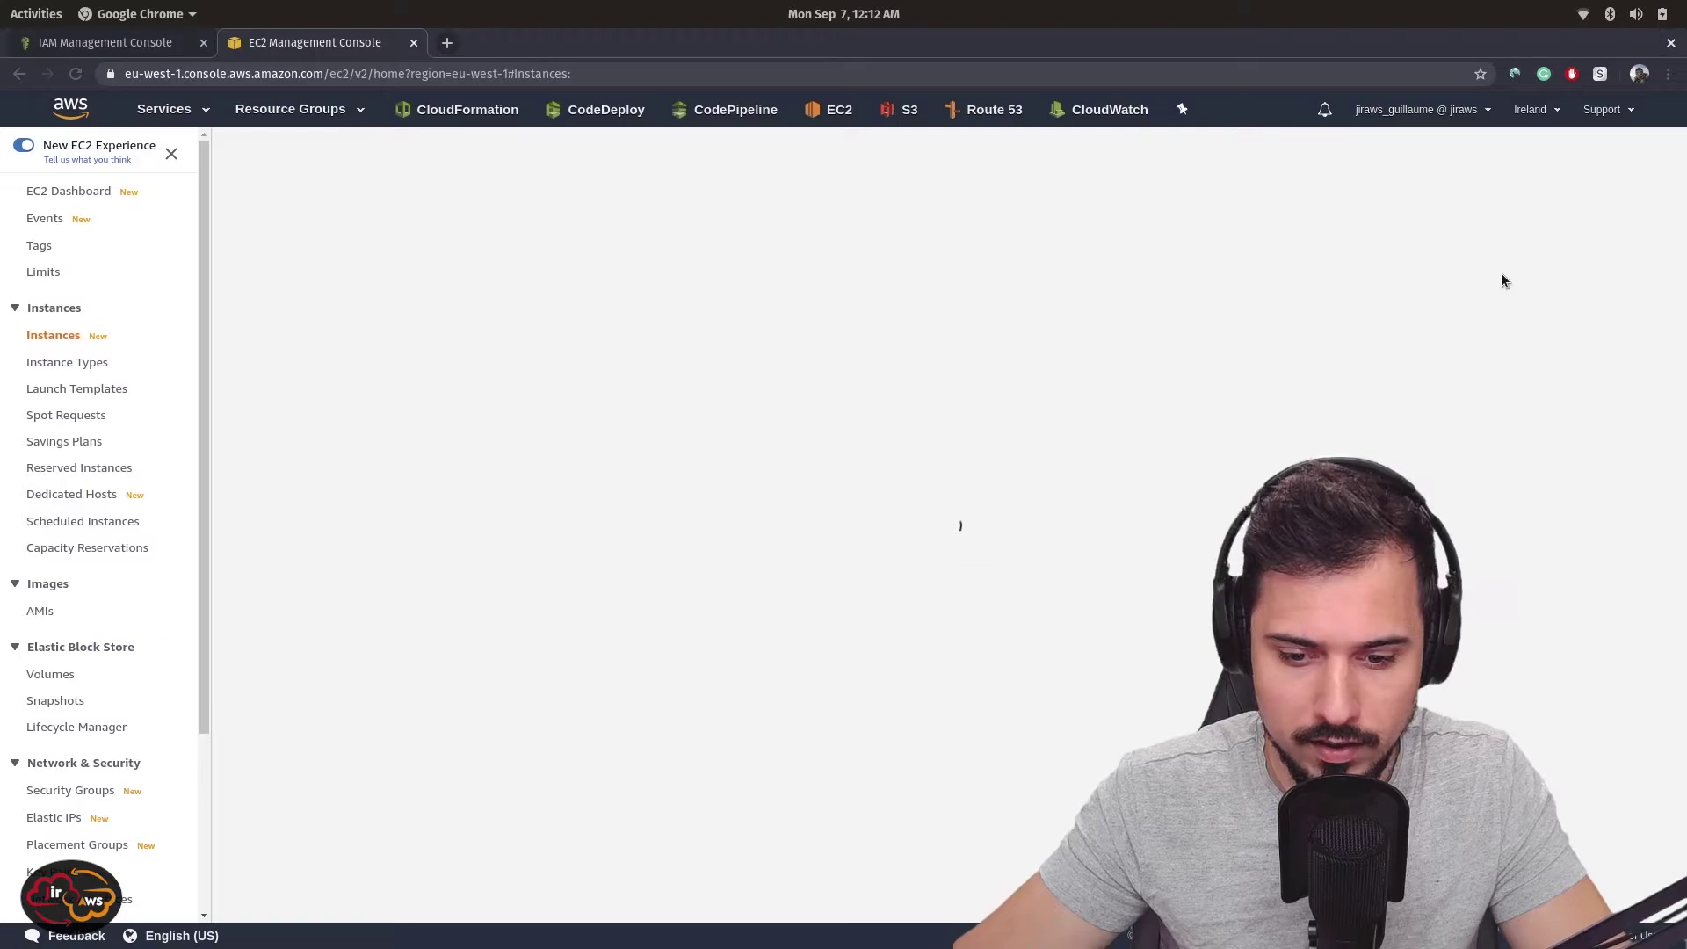
left_click(1558, 158)
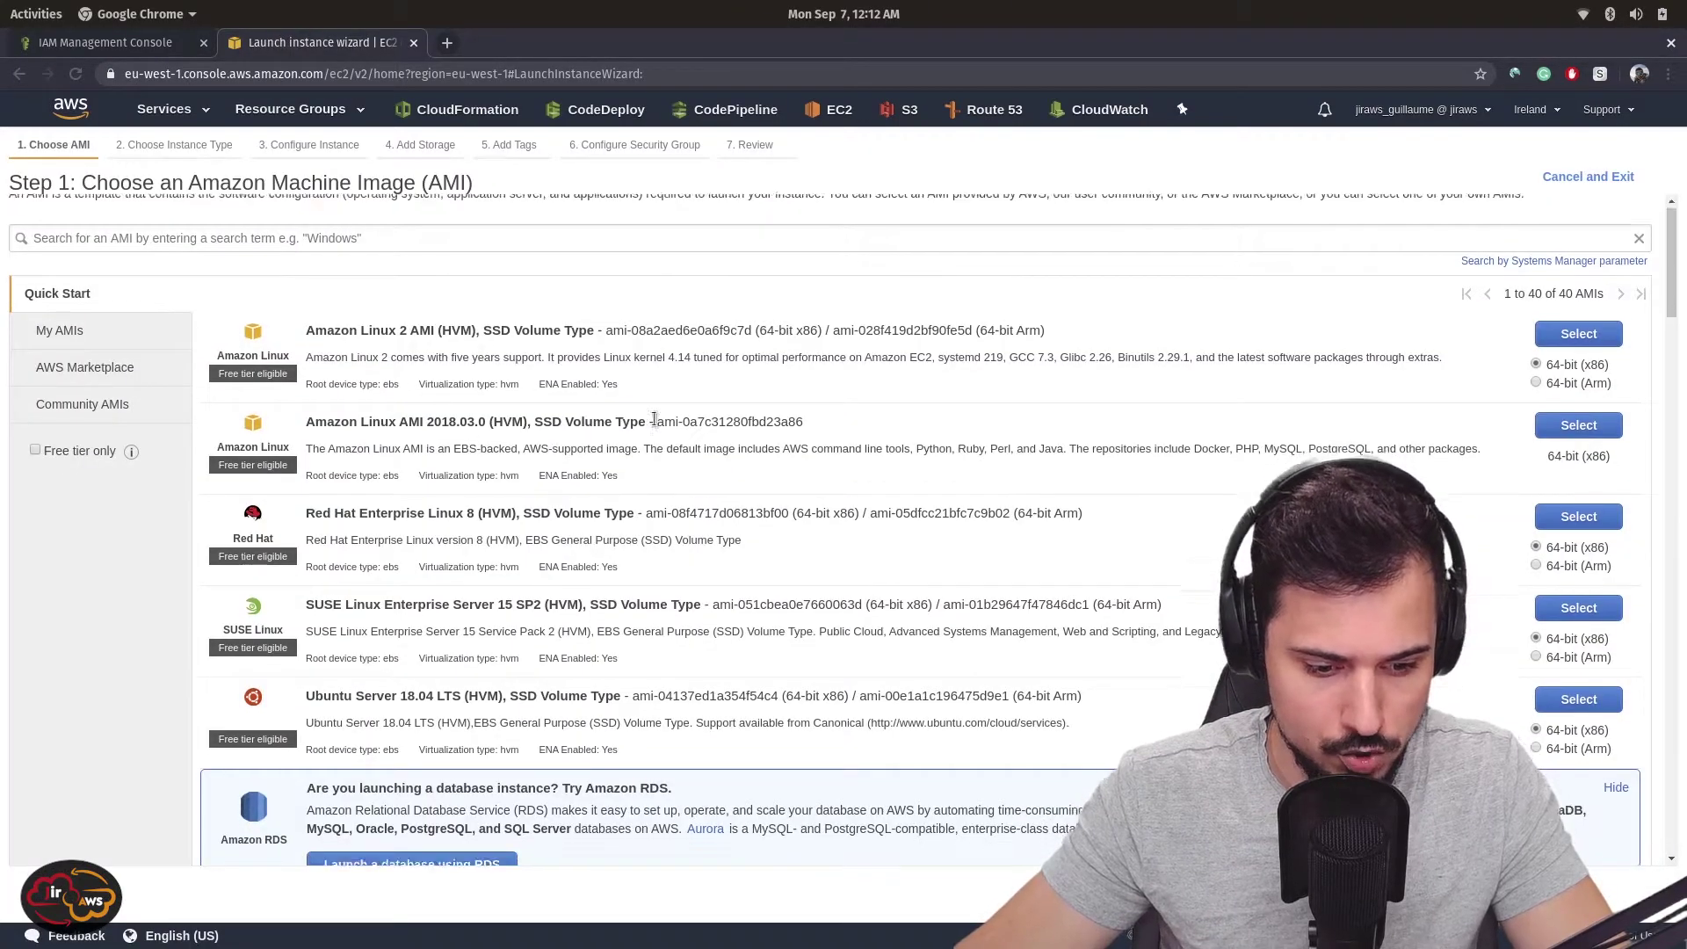
scroll(425, 550, "down", 3)
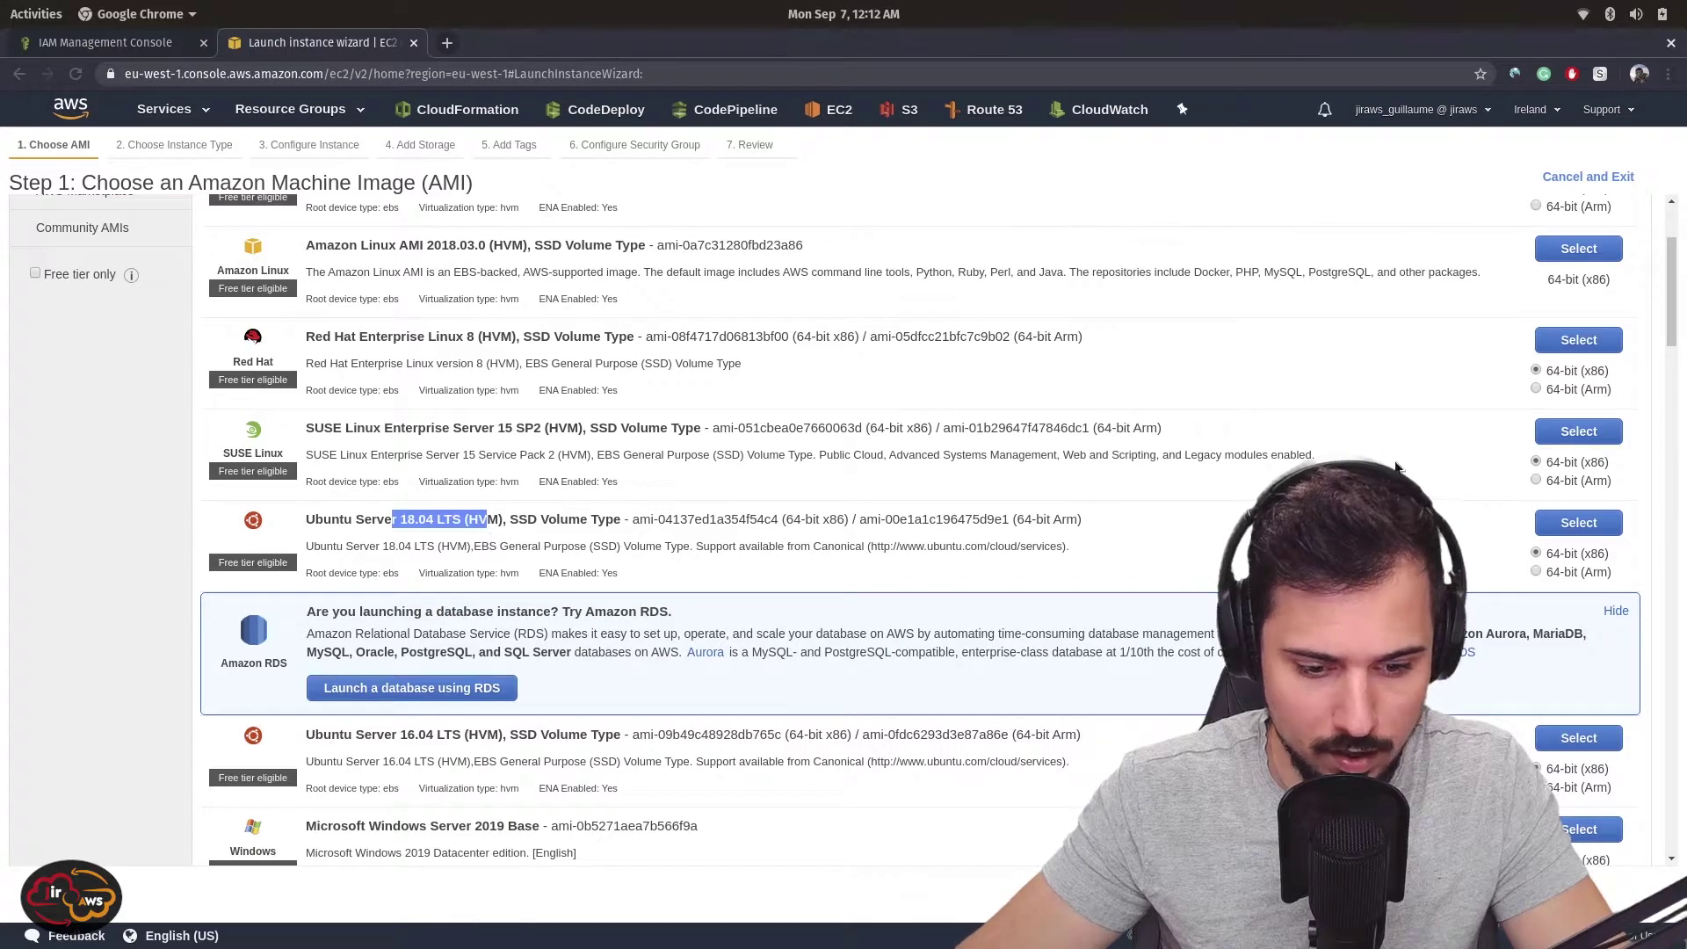
left_click(1574, 526)
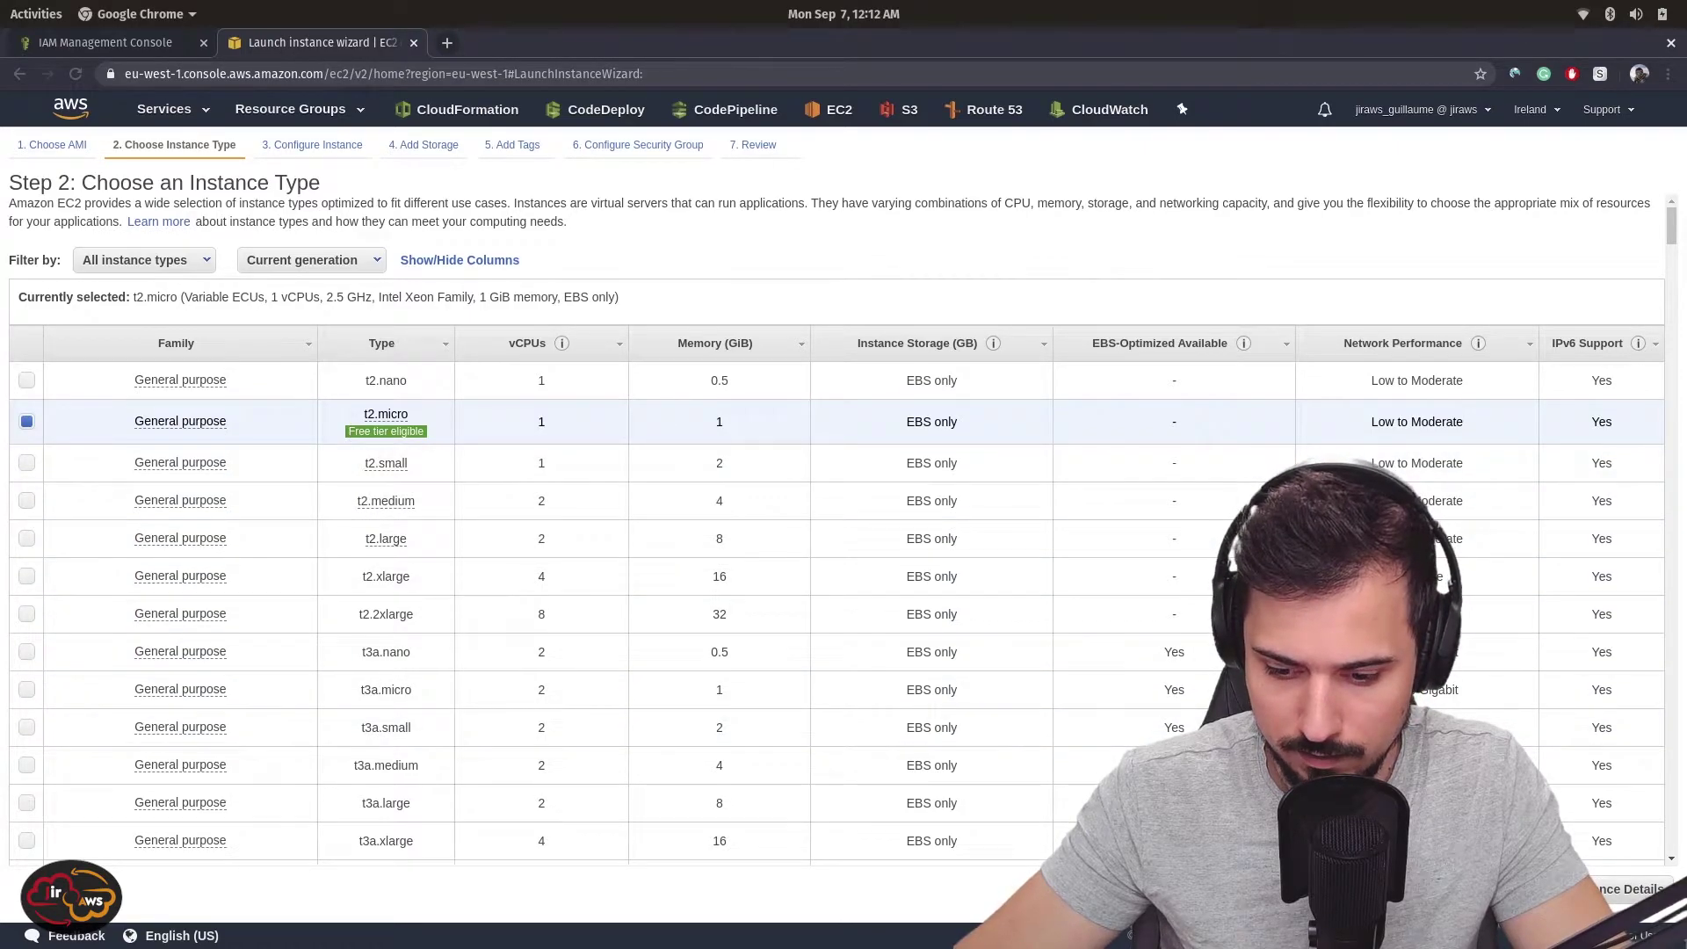
Keep t2.micro, attach the jiraws-role-s3-read IAM role and continue to storage
left_click(1626, 889)
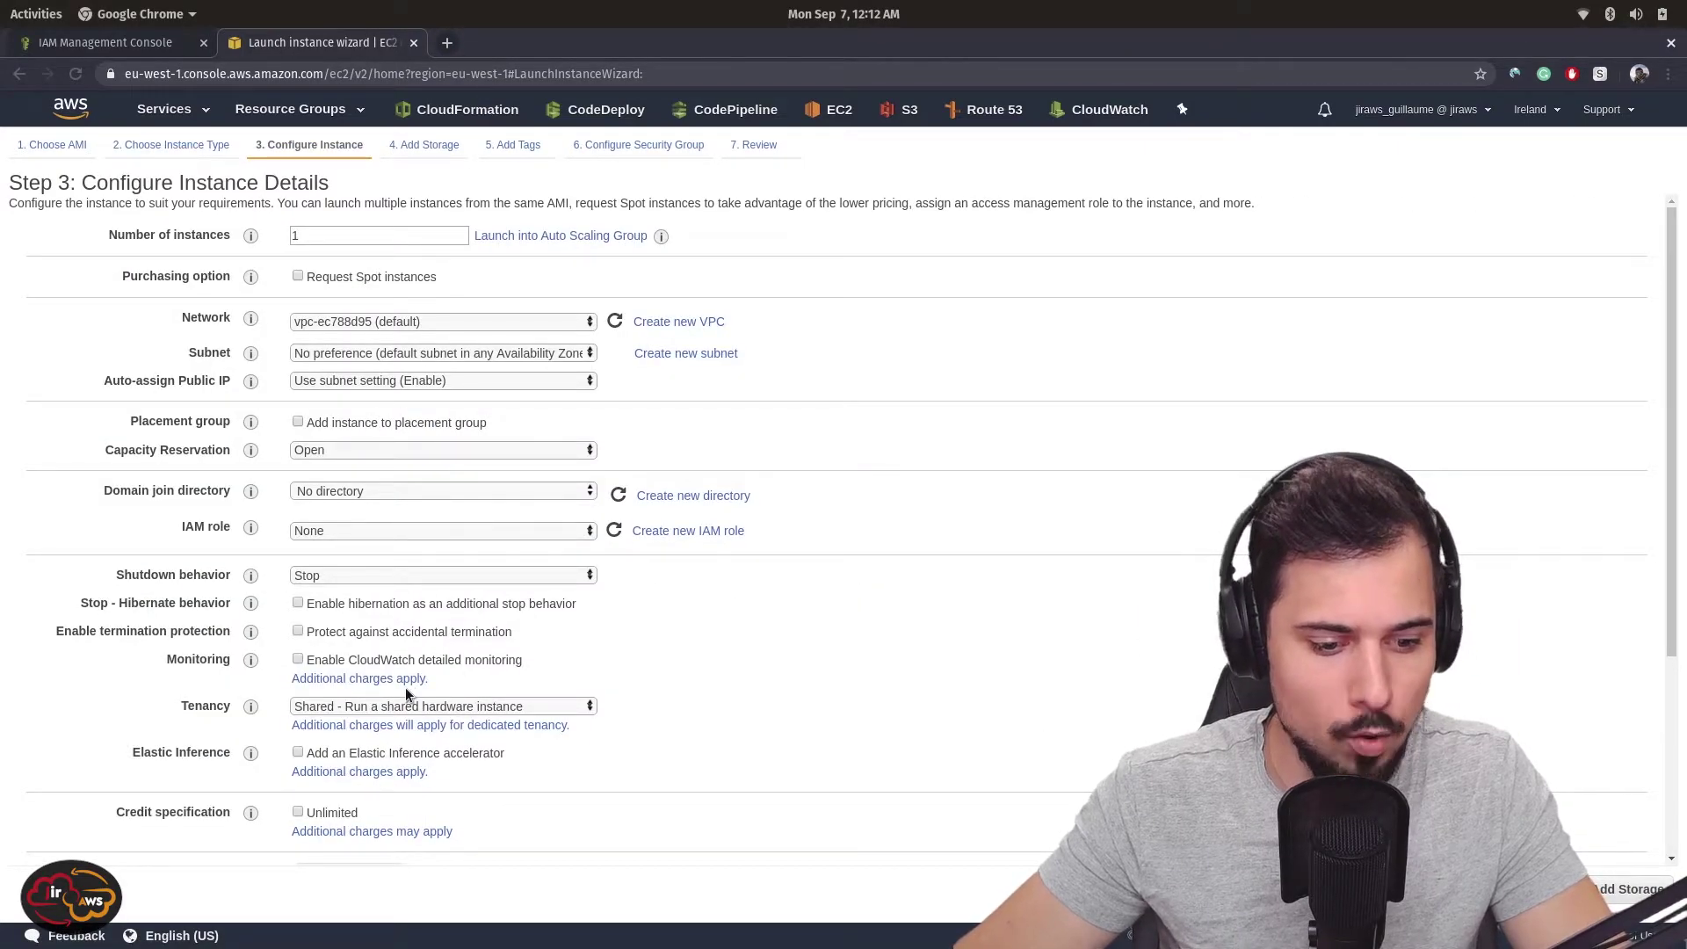
left_click(526, 529)
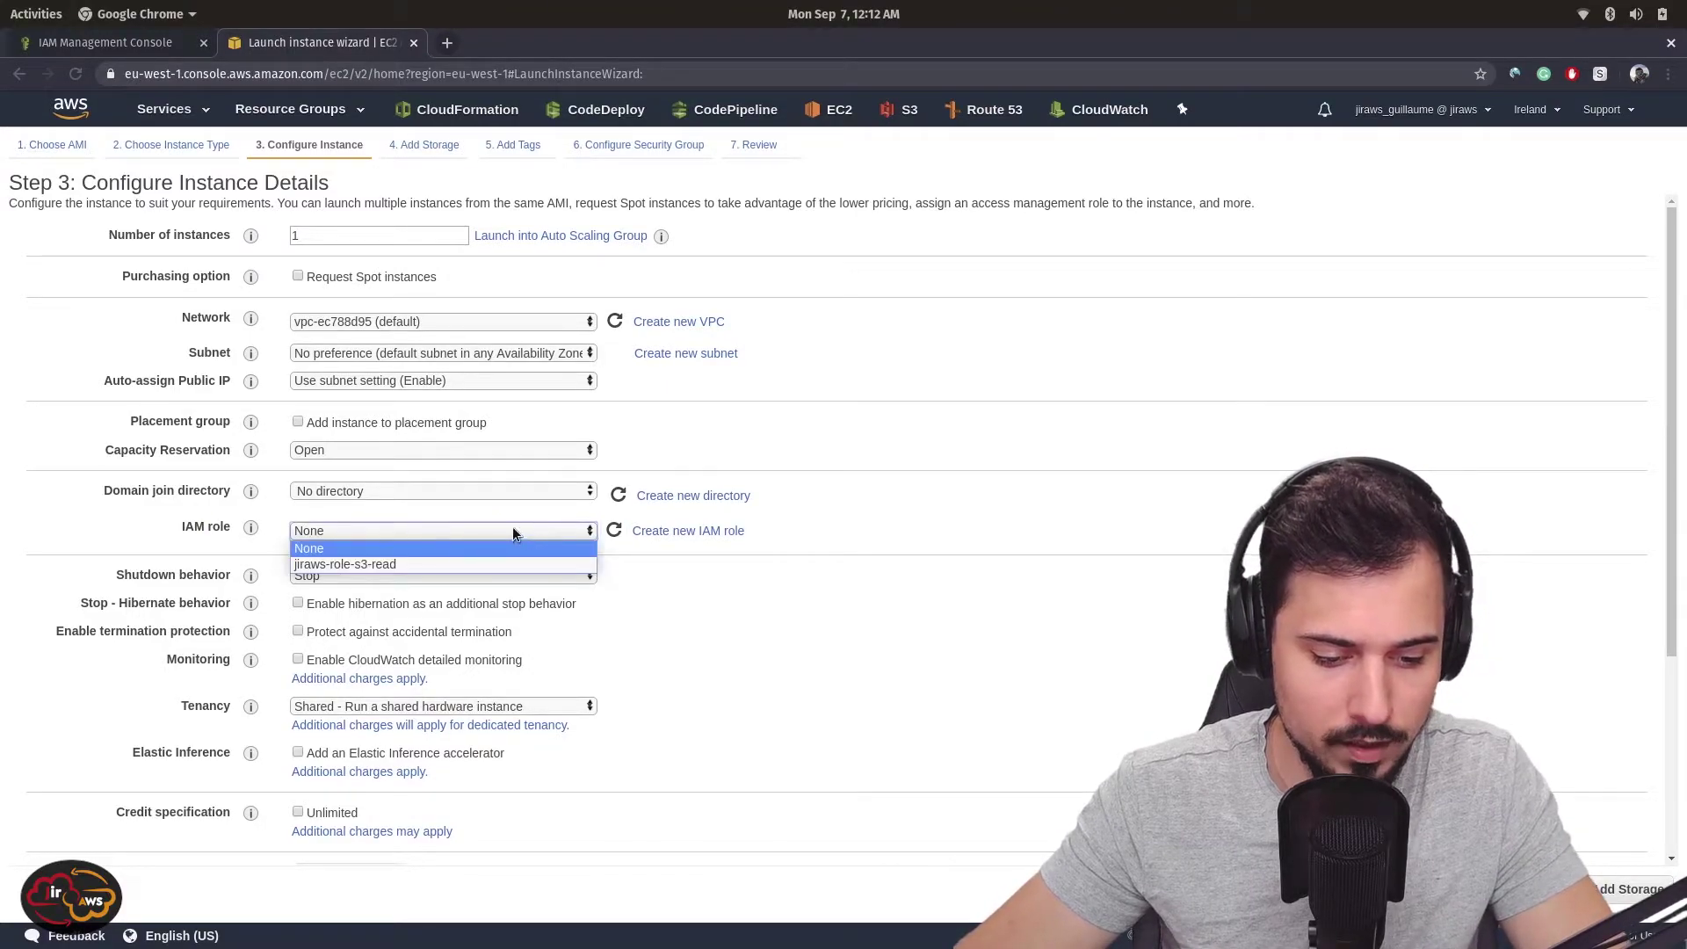
left_click(339, 563)
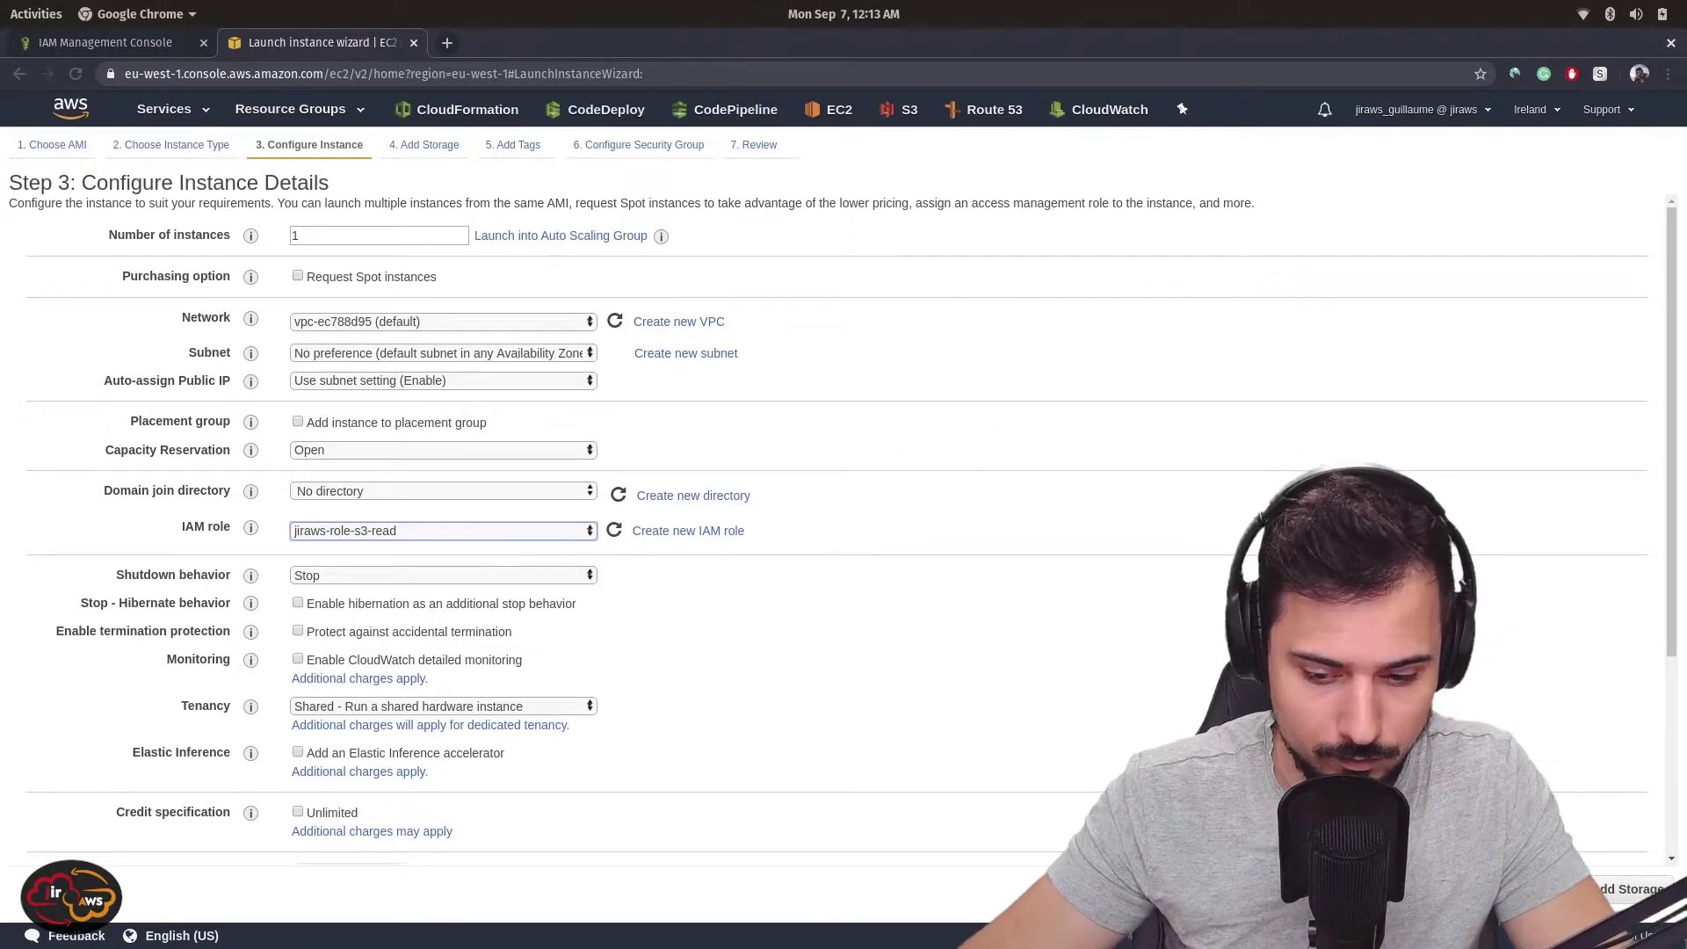
left_click(1626, 889)
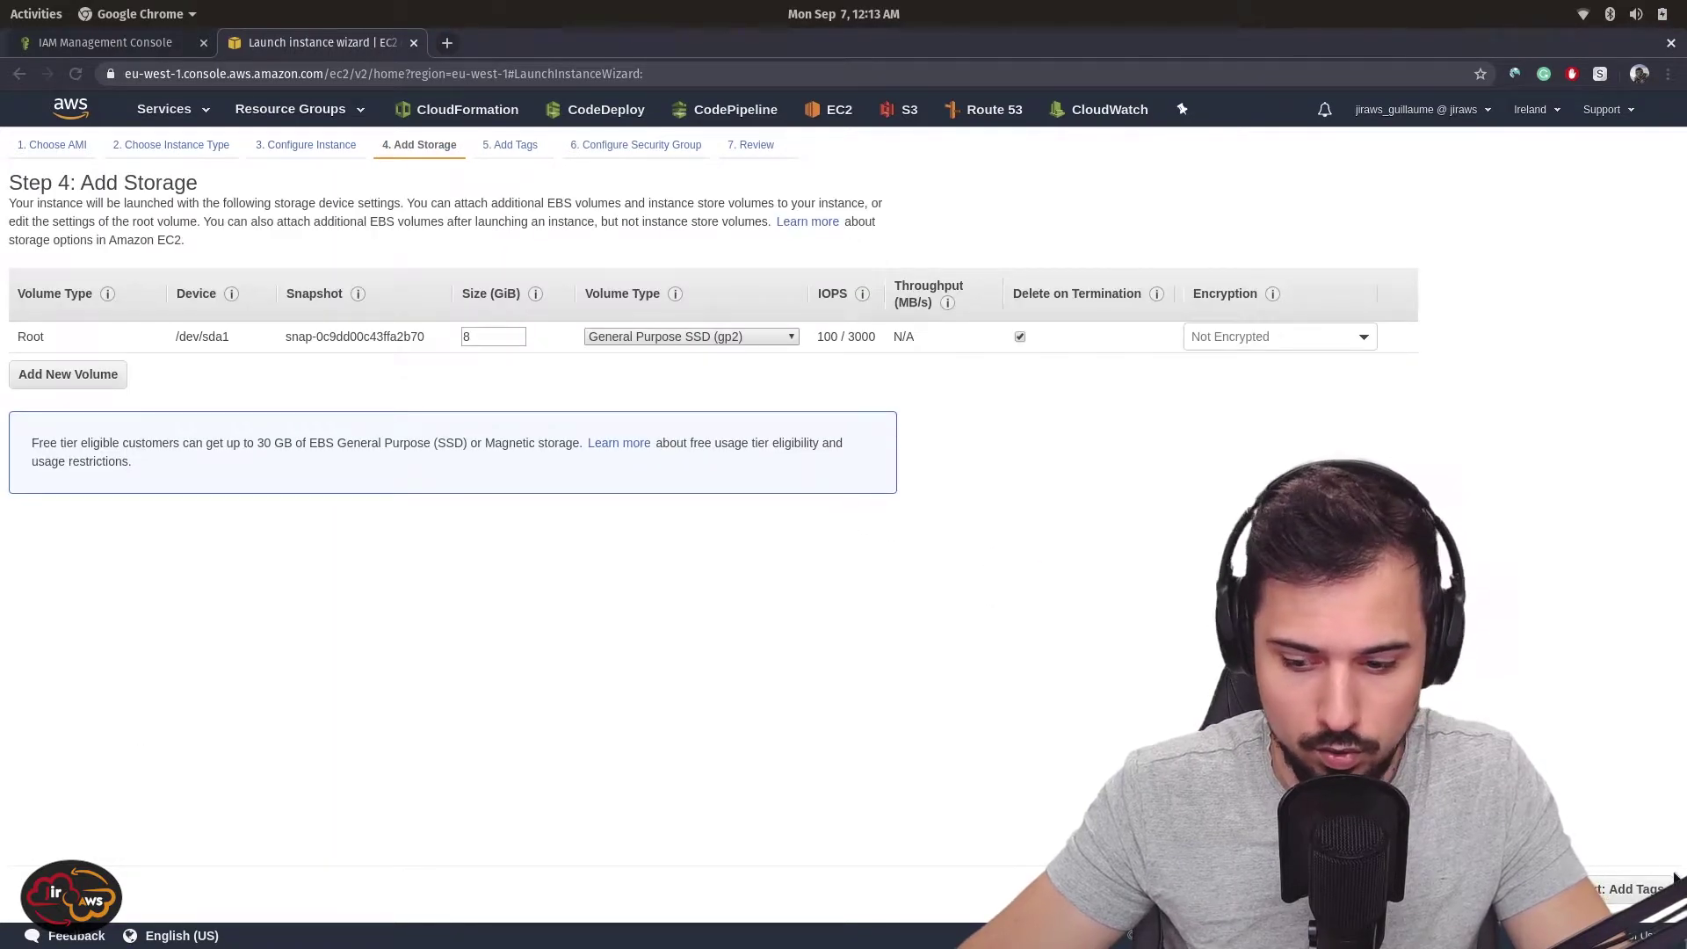
Keep default storage and tags, and select the existing jiraws-ssh security group
left_click(1626, 889)
left_click(1621, 889)
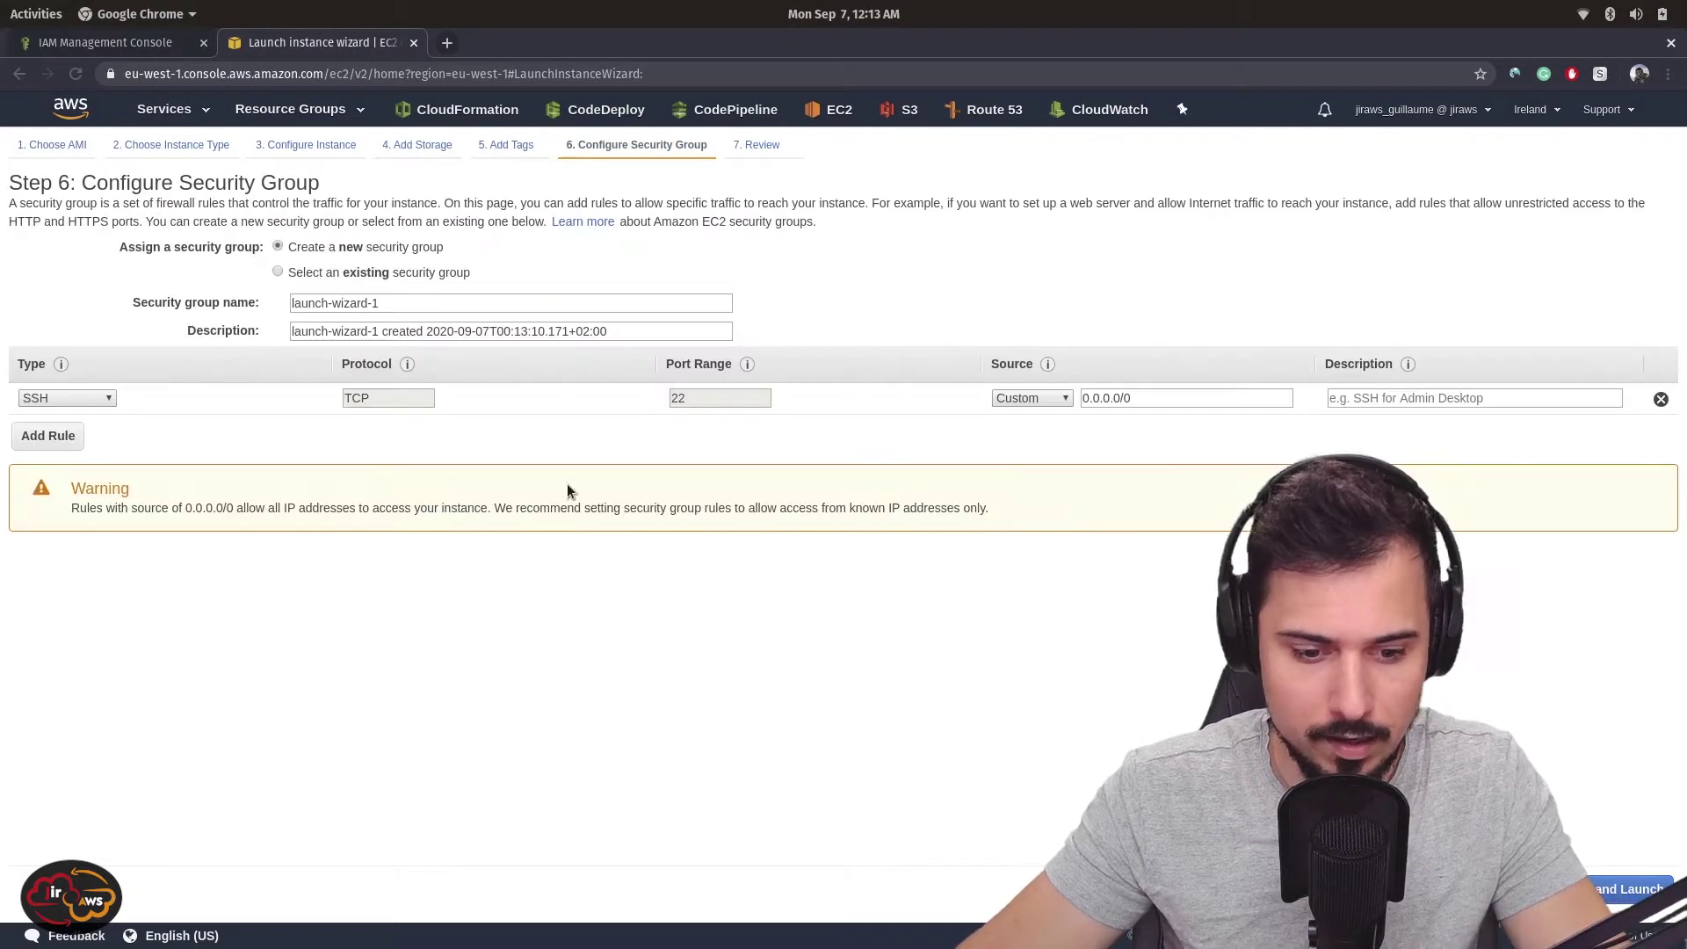
left_click(320, 271)
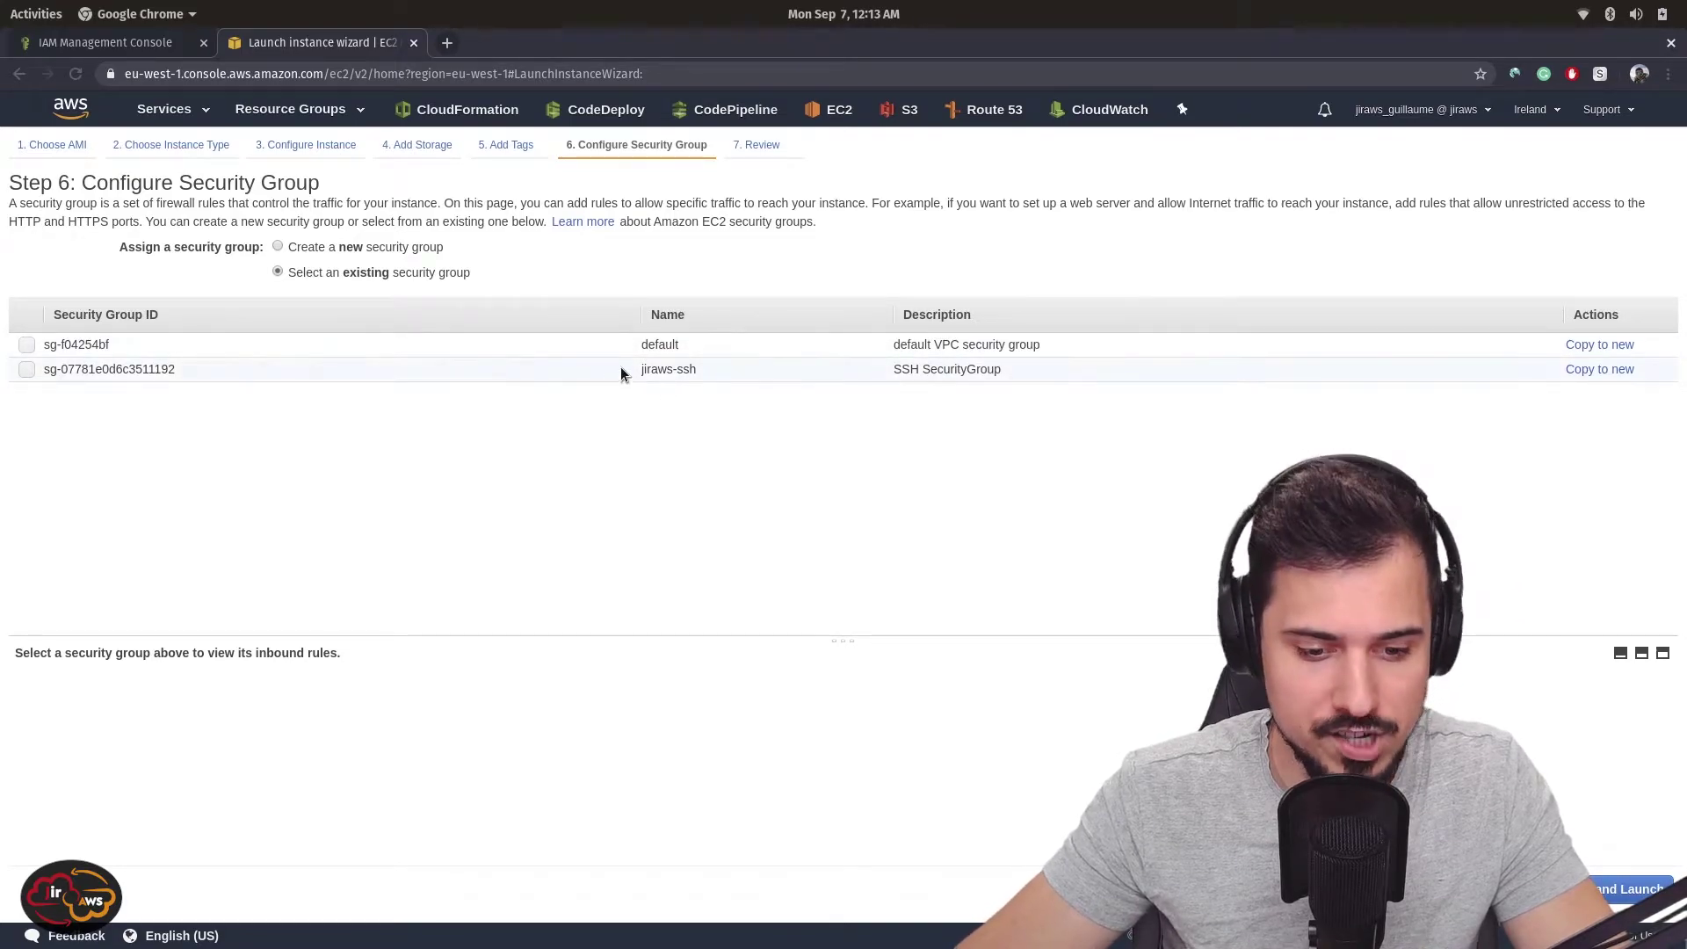
left_click(471, 369)
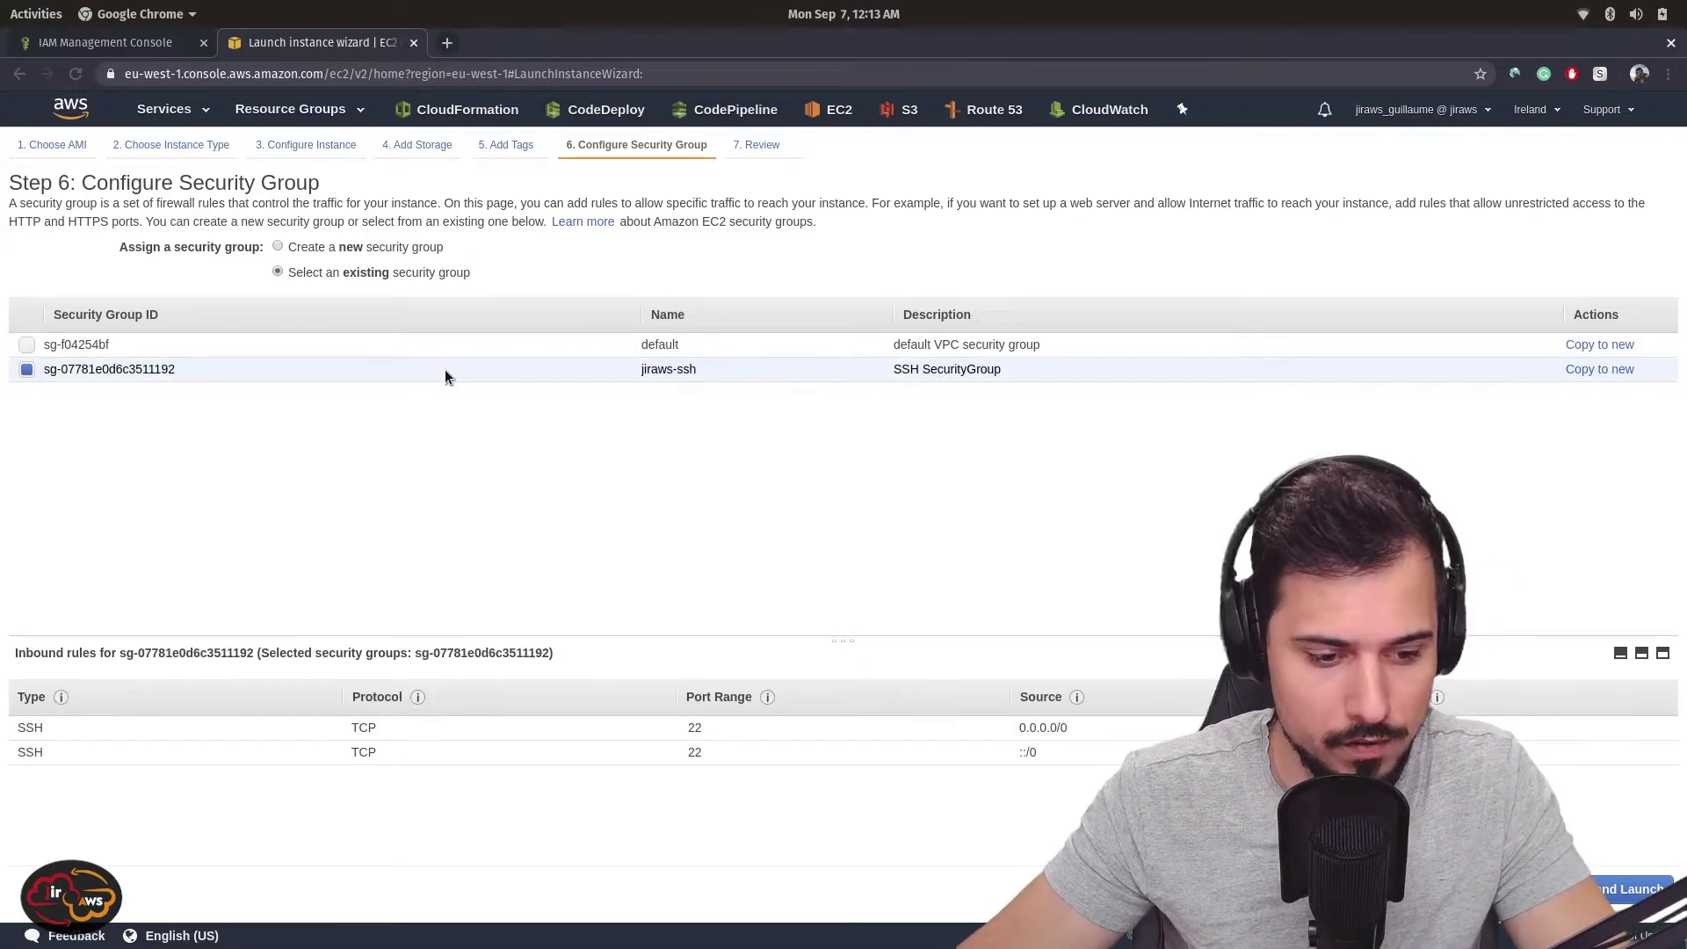
Review and launch the instance using the jiraws-trash key pair
left_click(1626, 890)
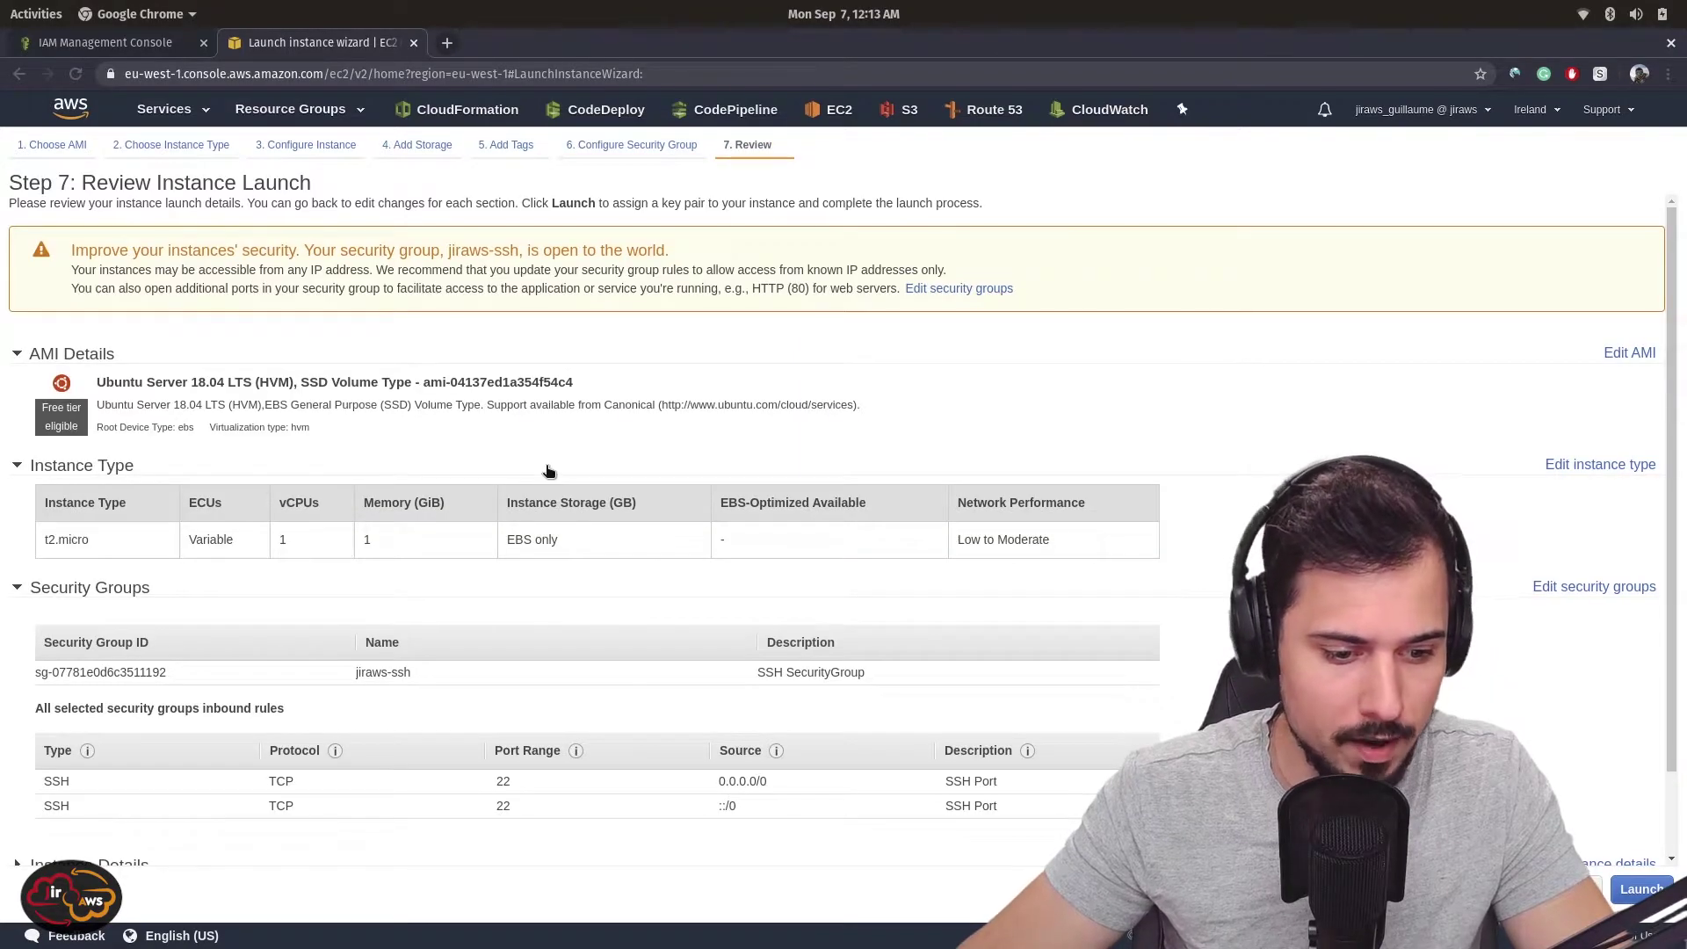
left_click(1642, 889)
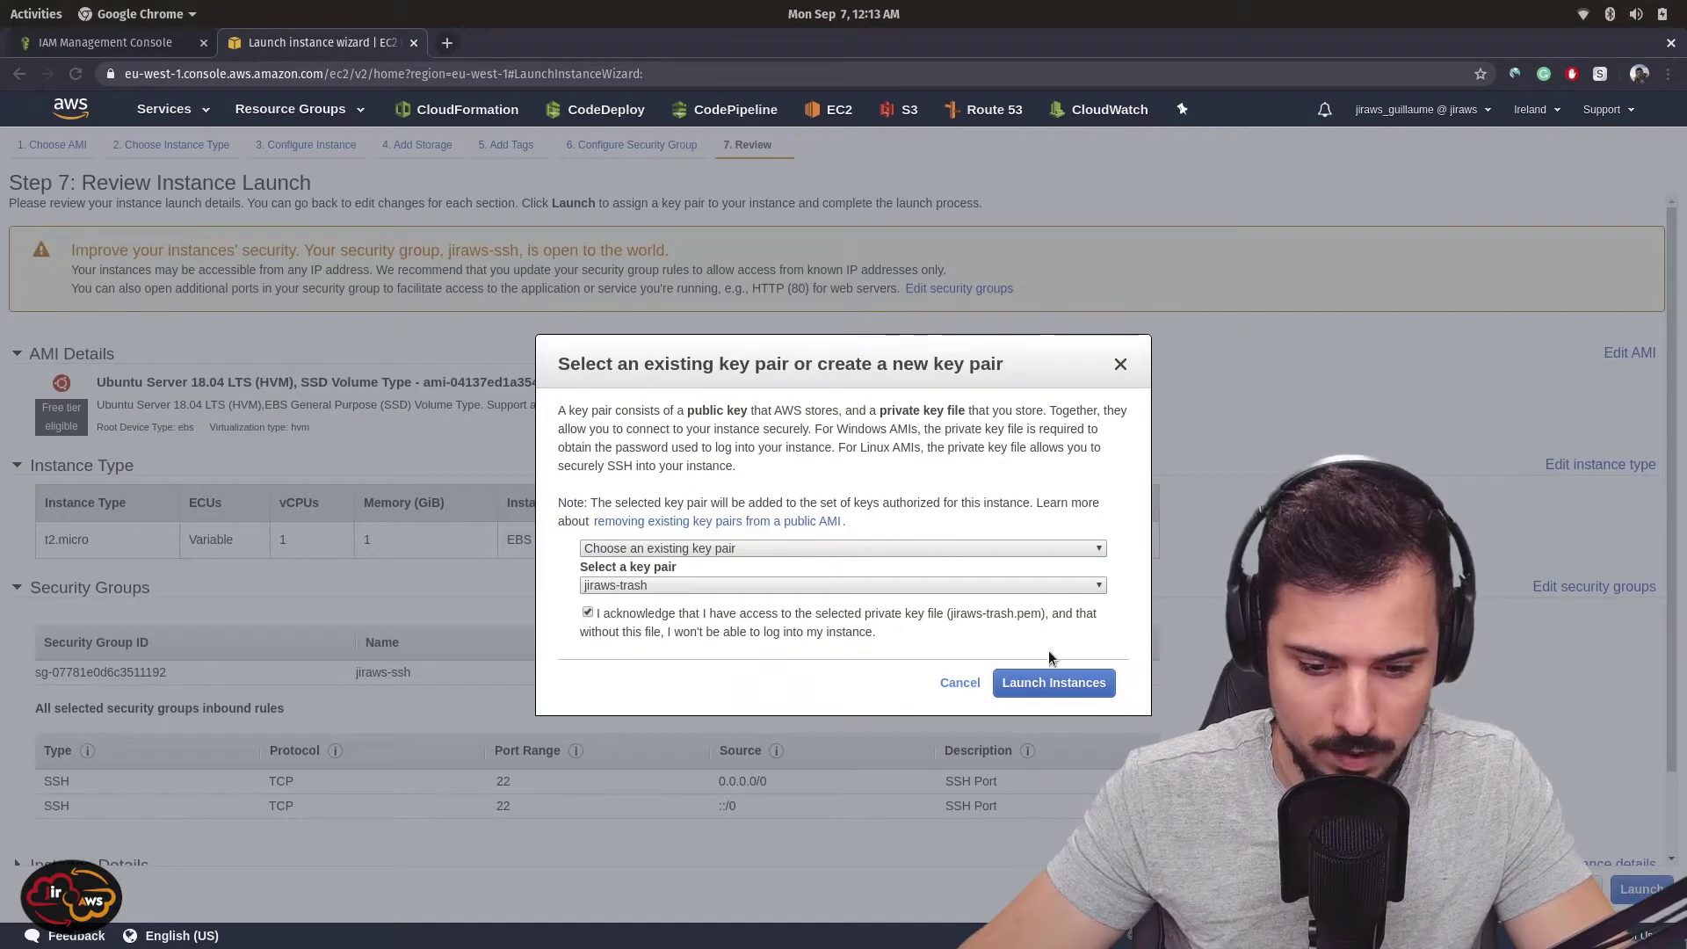
left_click(1077, 689)
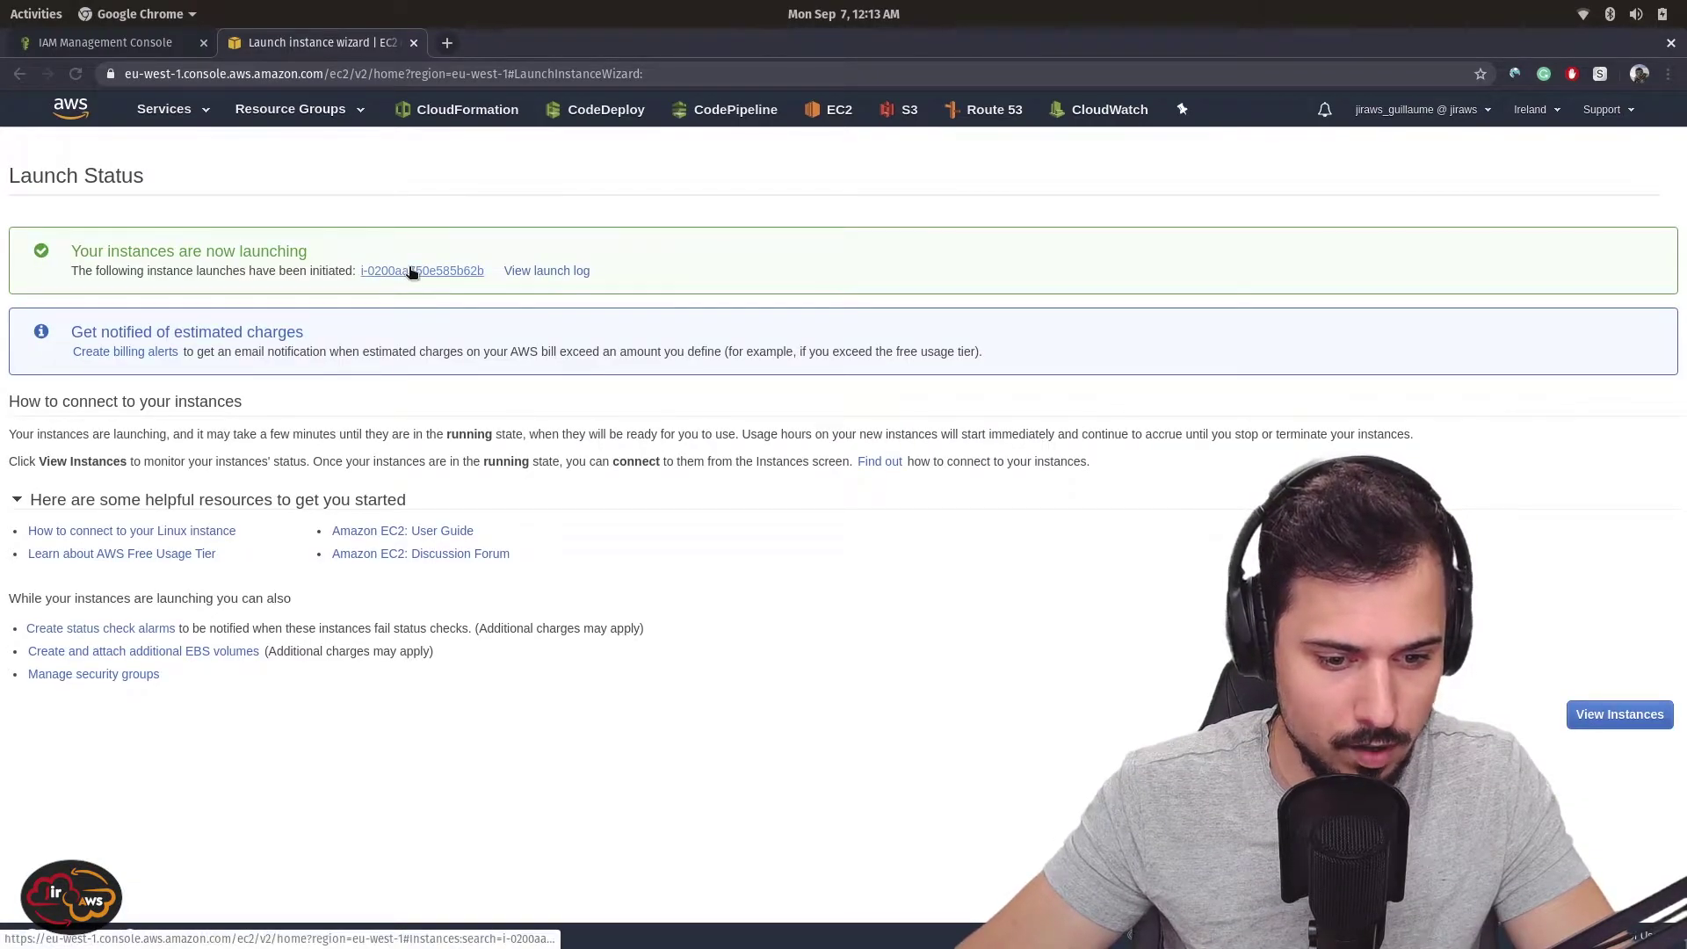
left_click(409, 272)
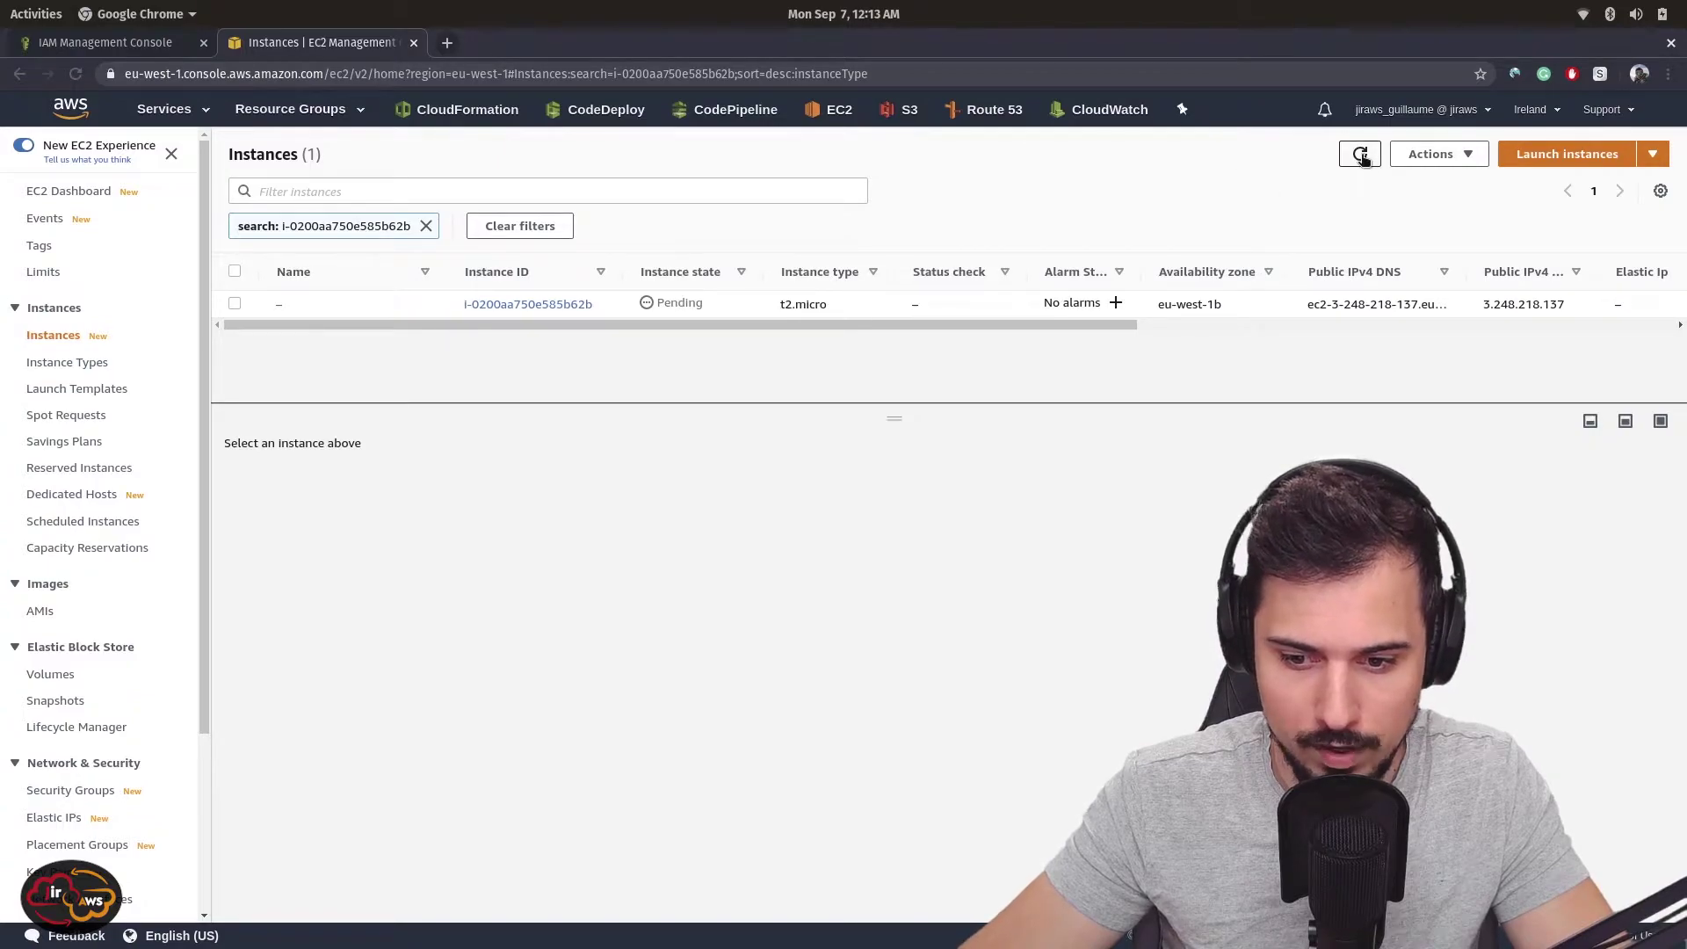
Open the instance's SSH client connection instructions and copy its public DNS host address
left_click(508, 304)
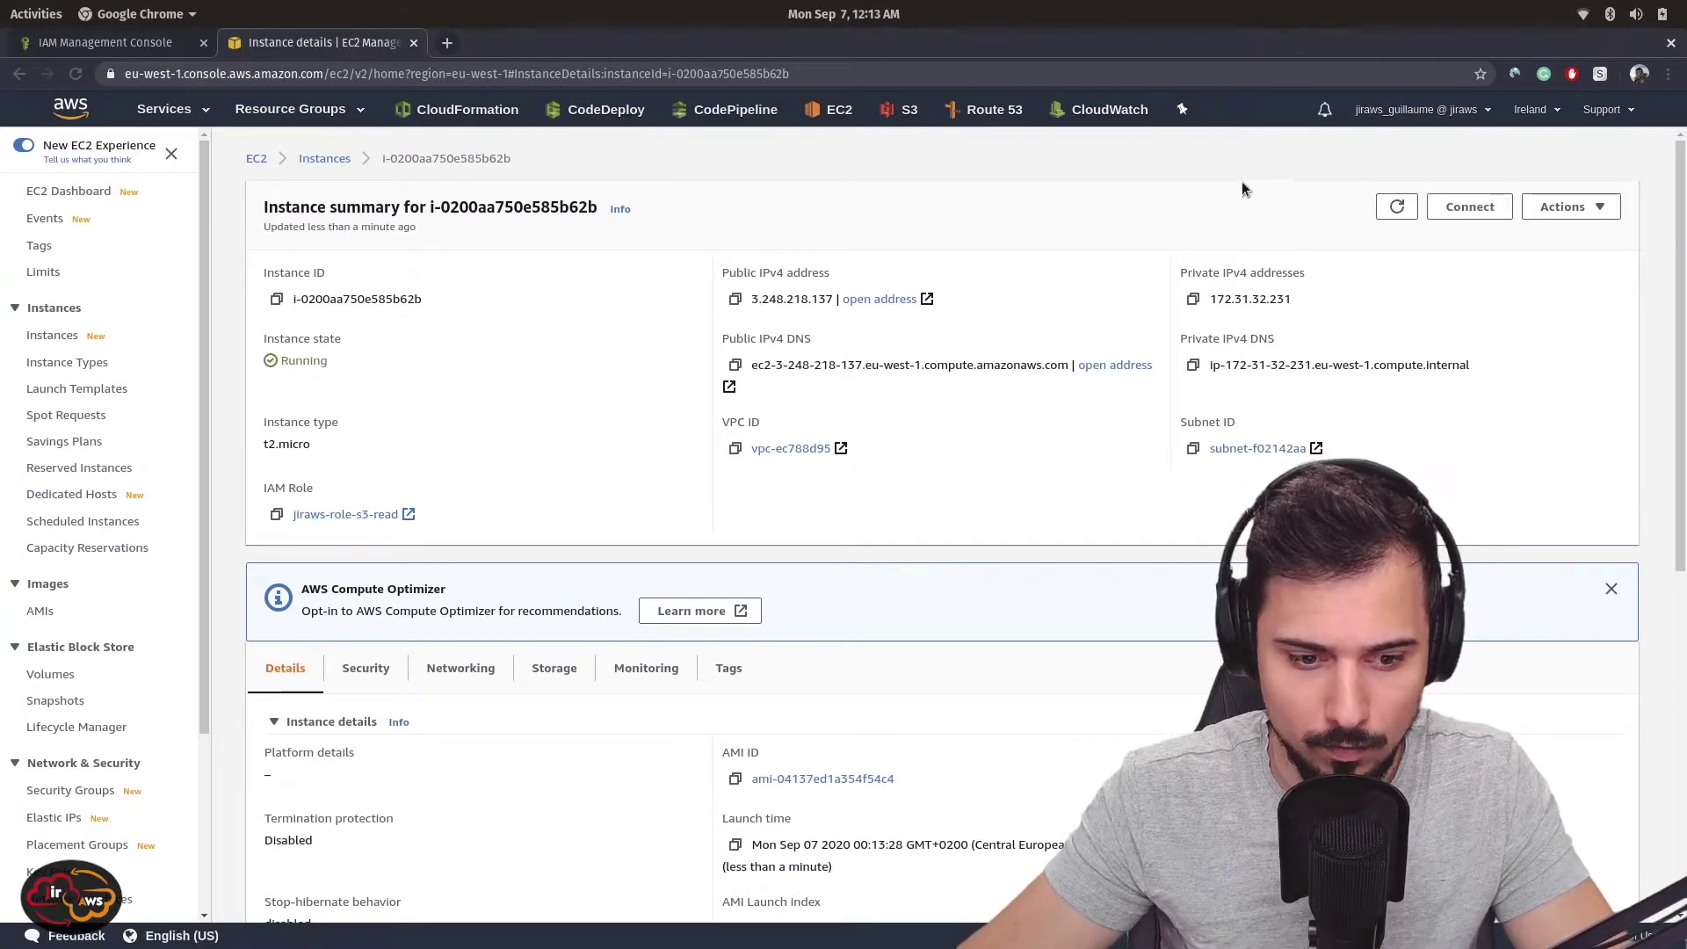
left_click(1476, 213)
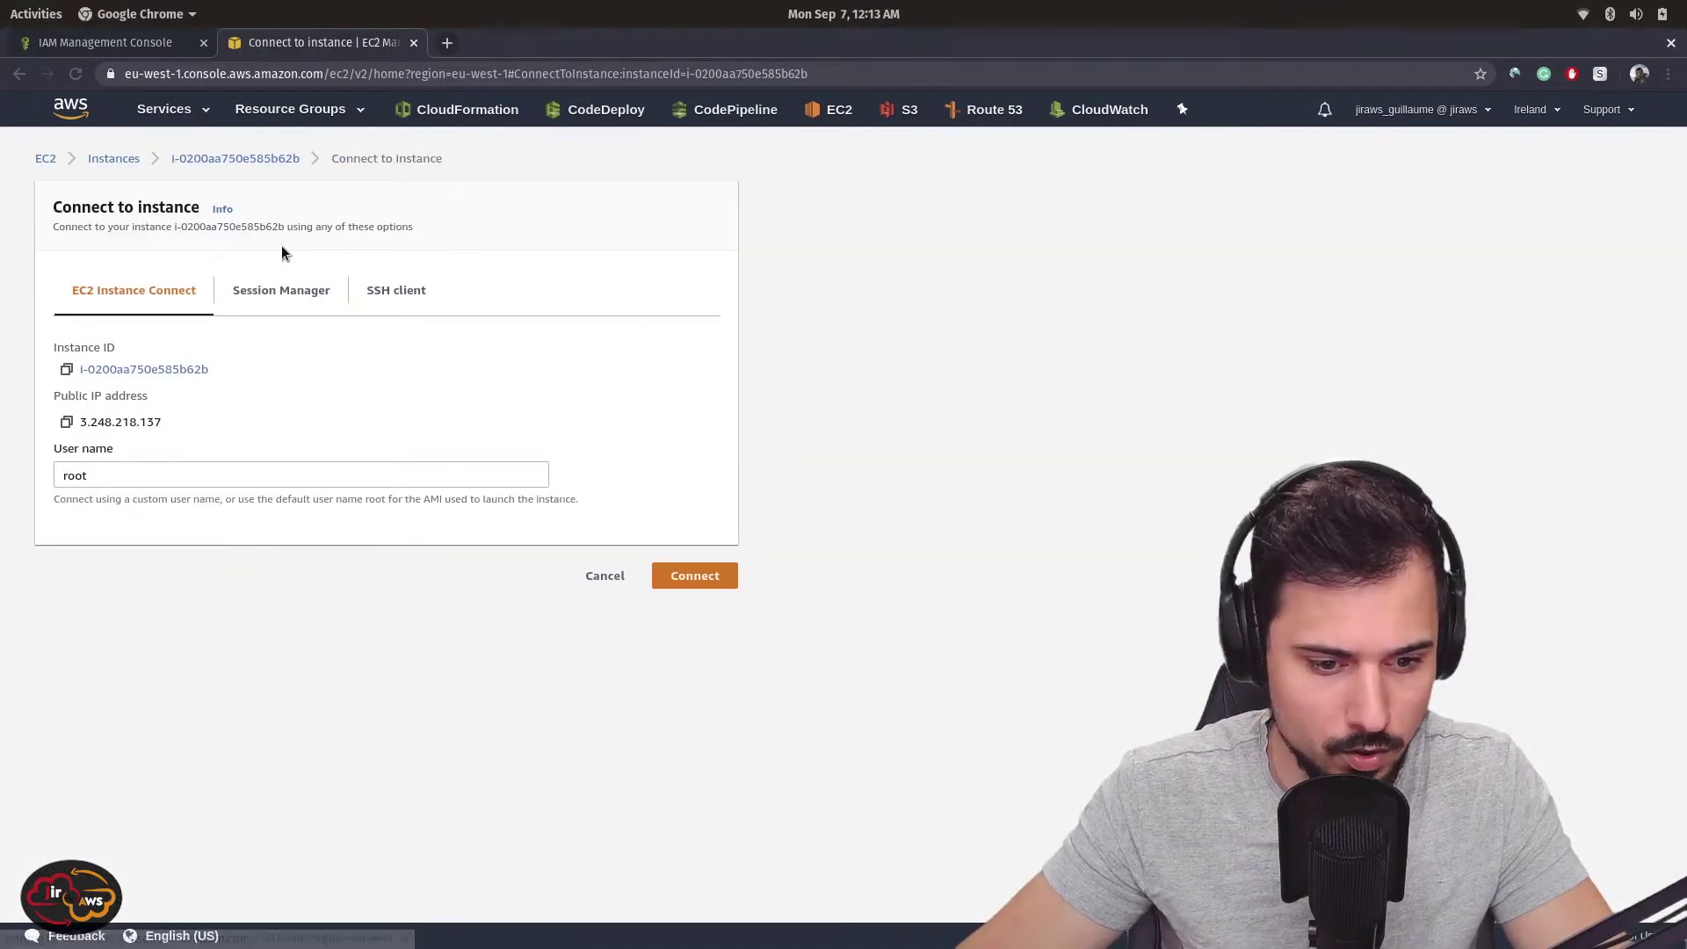
left_click(396, 291)
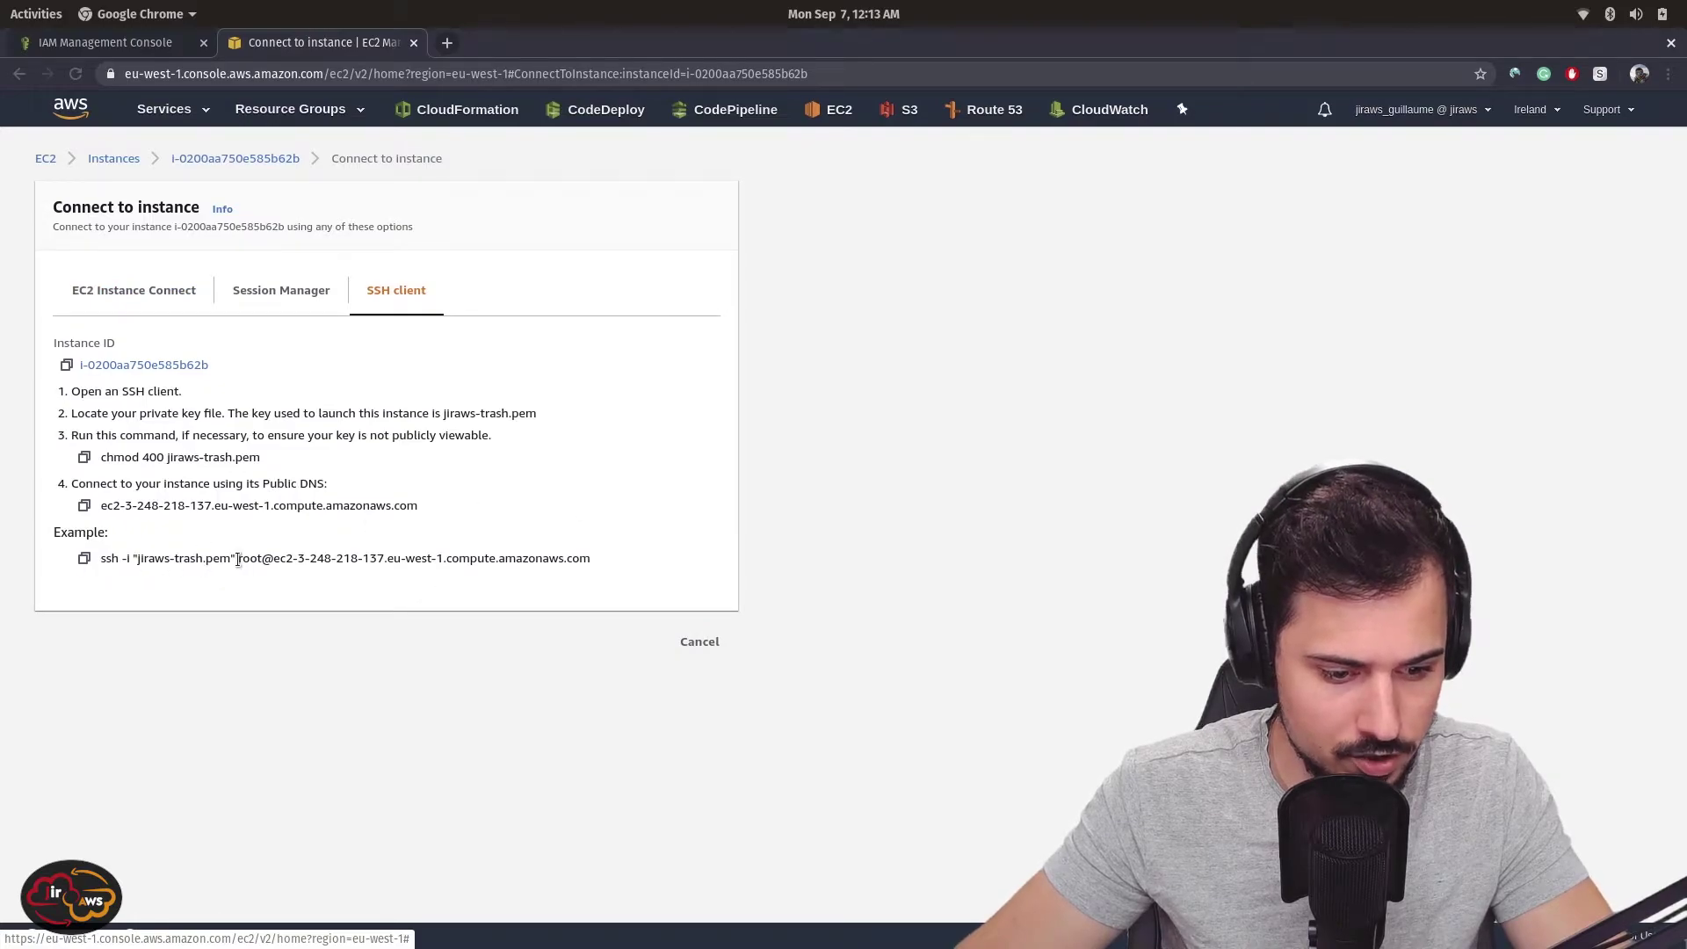
left_click_drag(238, 560, 489, 560)
left_click_drag(260, 559, 518, 563)
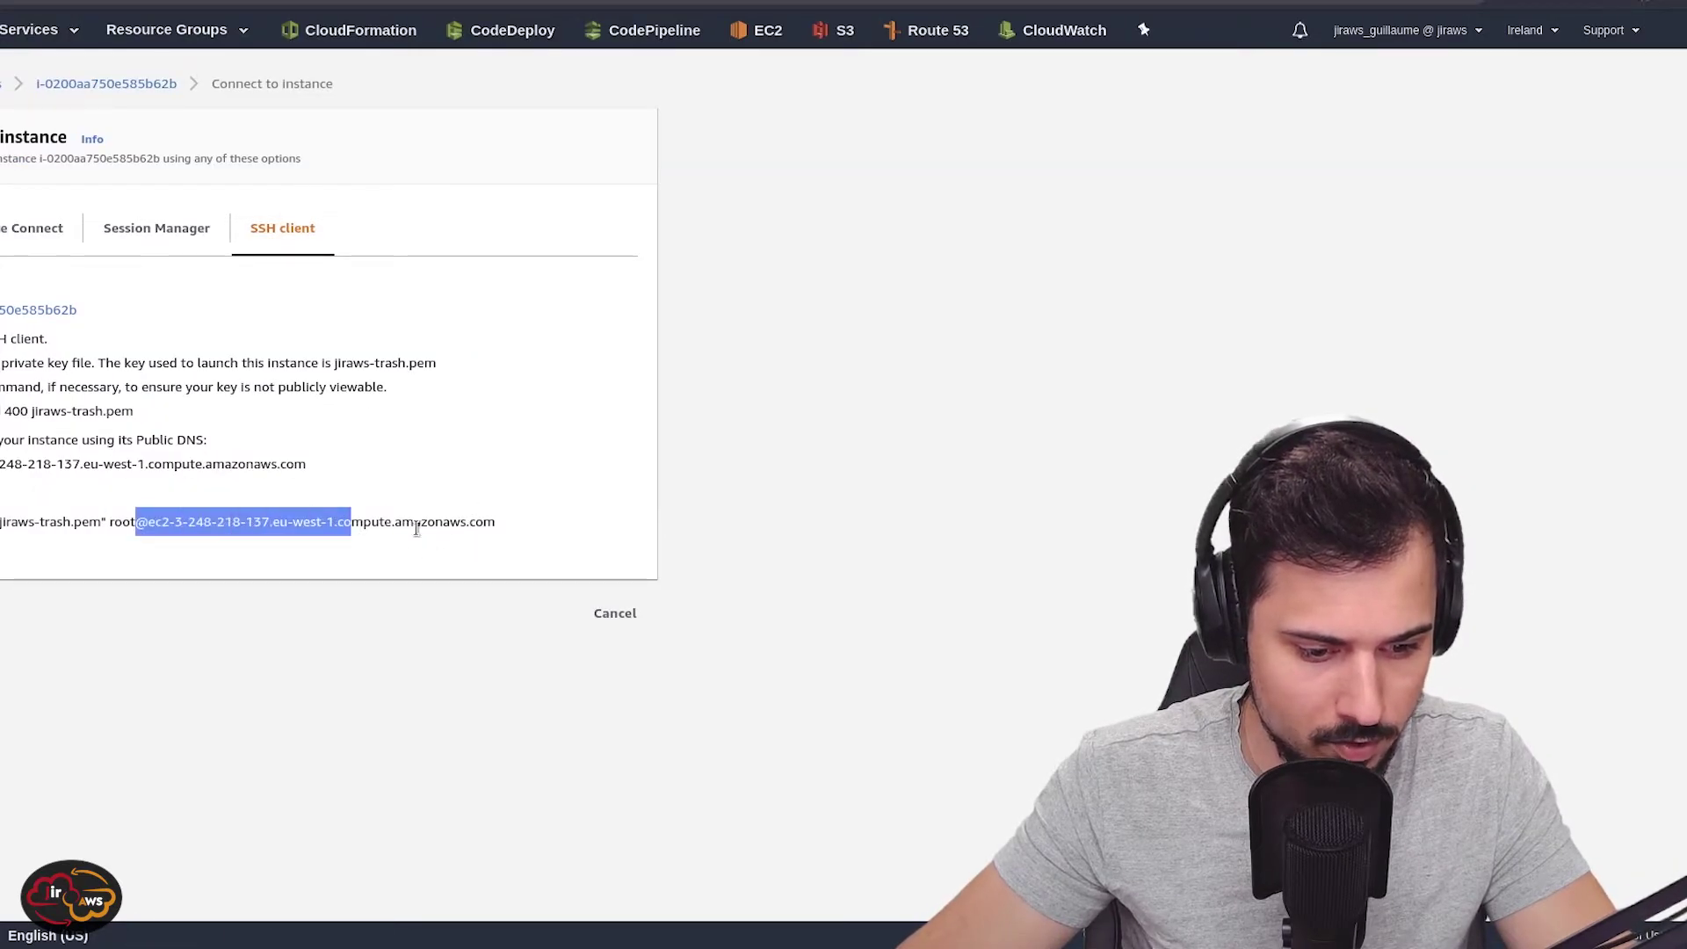
left_click_drag(417, 528, 498, 522)
key("ctrl+c")
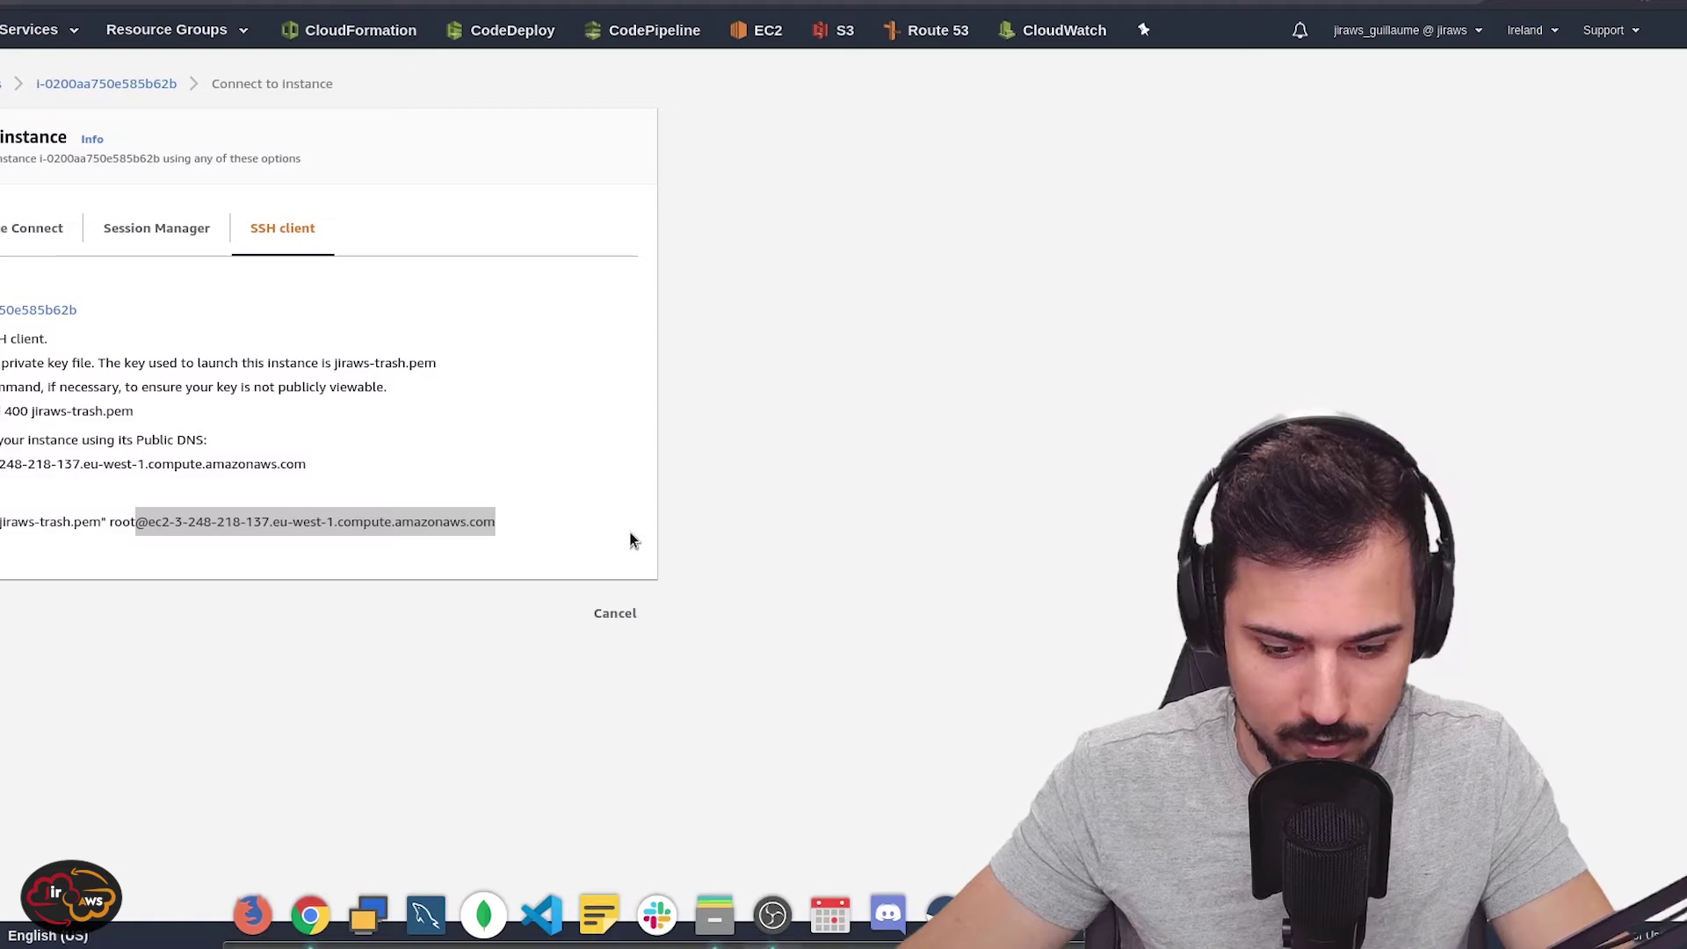
key("alt+Tab")
key("alt+Tab")
key("alt+Tab")
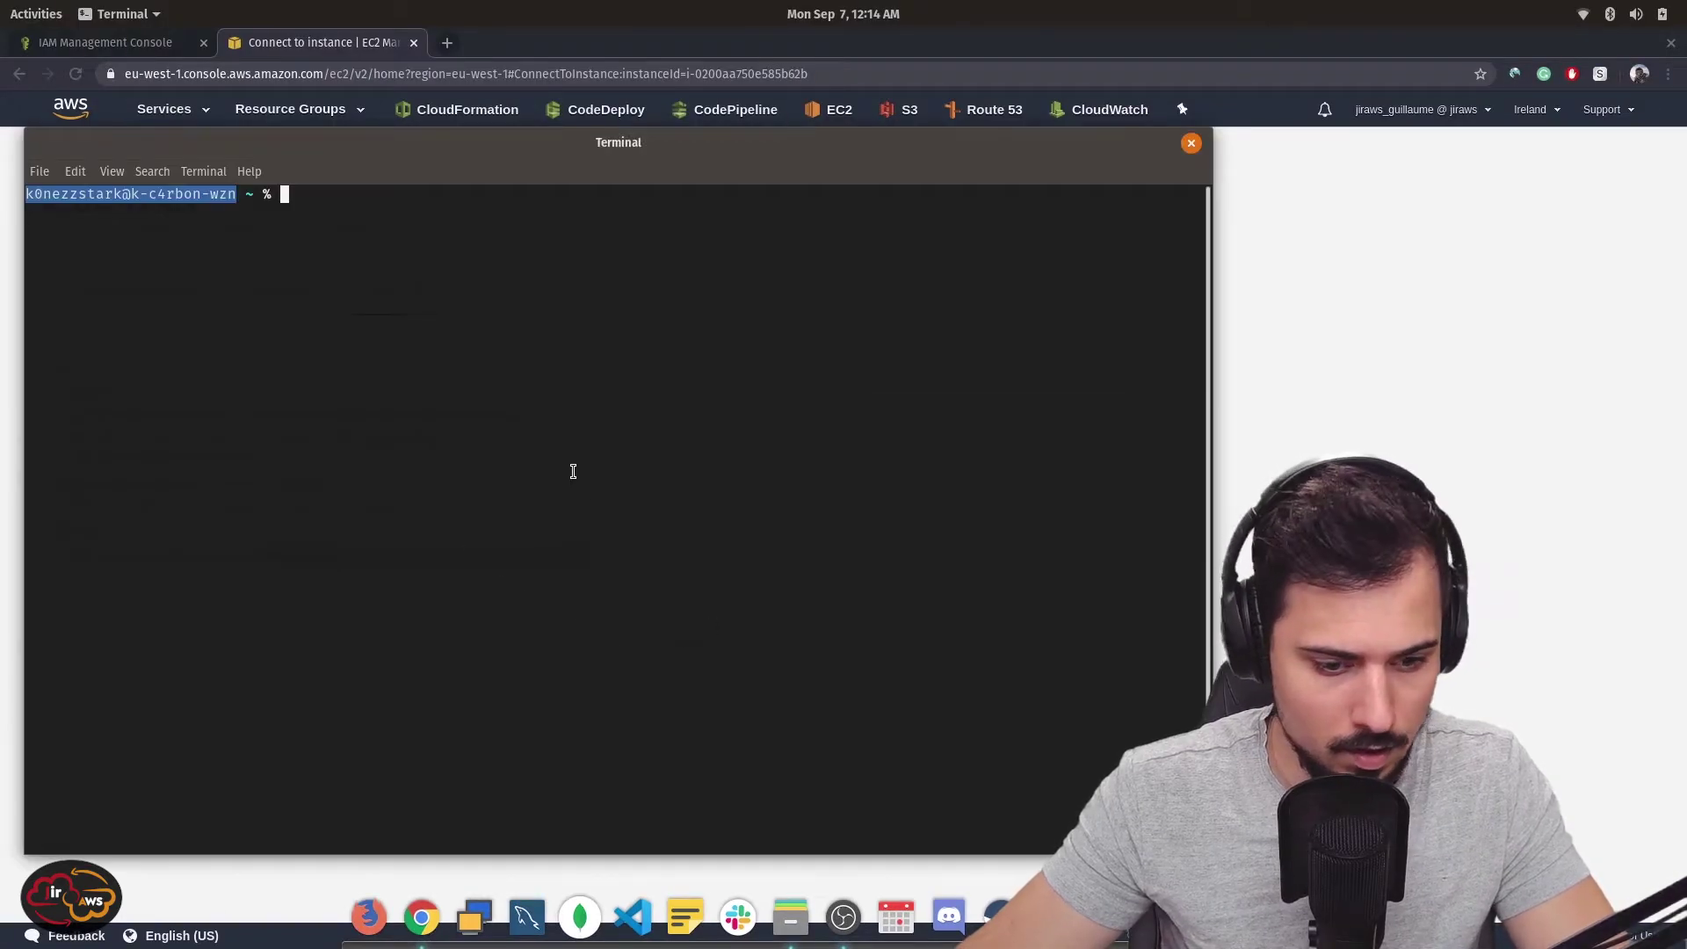
Run ssh -i .ssh/jiraws-trash.pem ubuntu@ followed by the pasted instance host address
type("ssh -i .s")
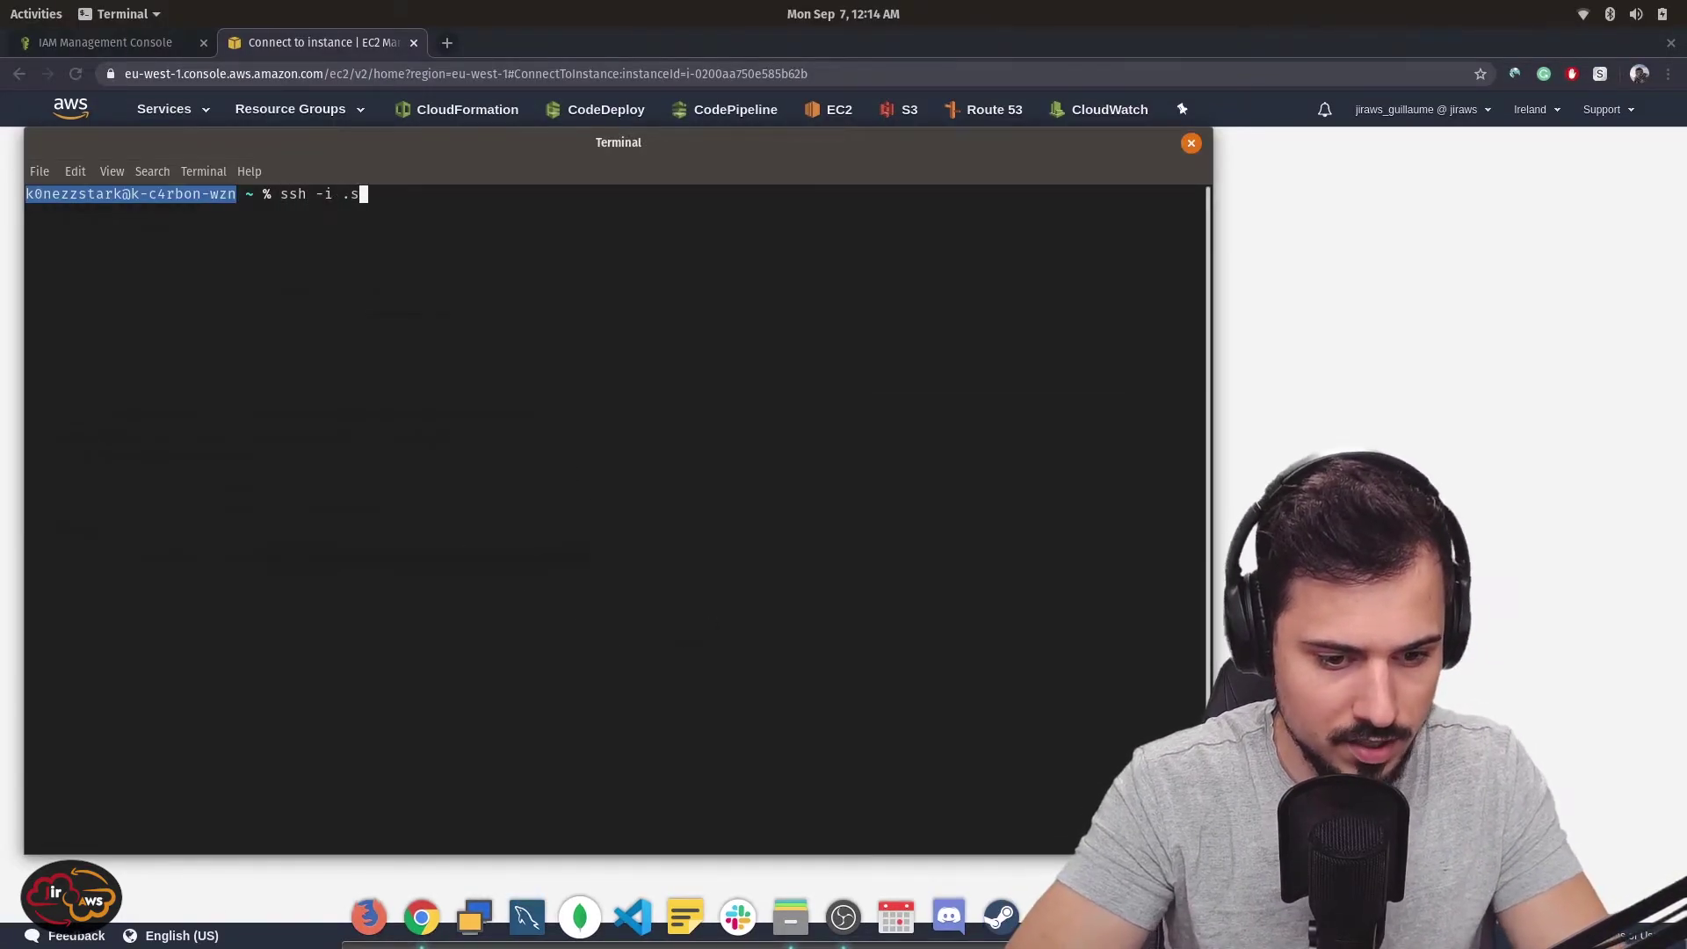
type("sw")
key("Tab")
type("j")
key("Tab")
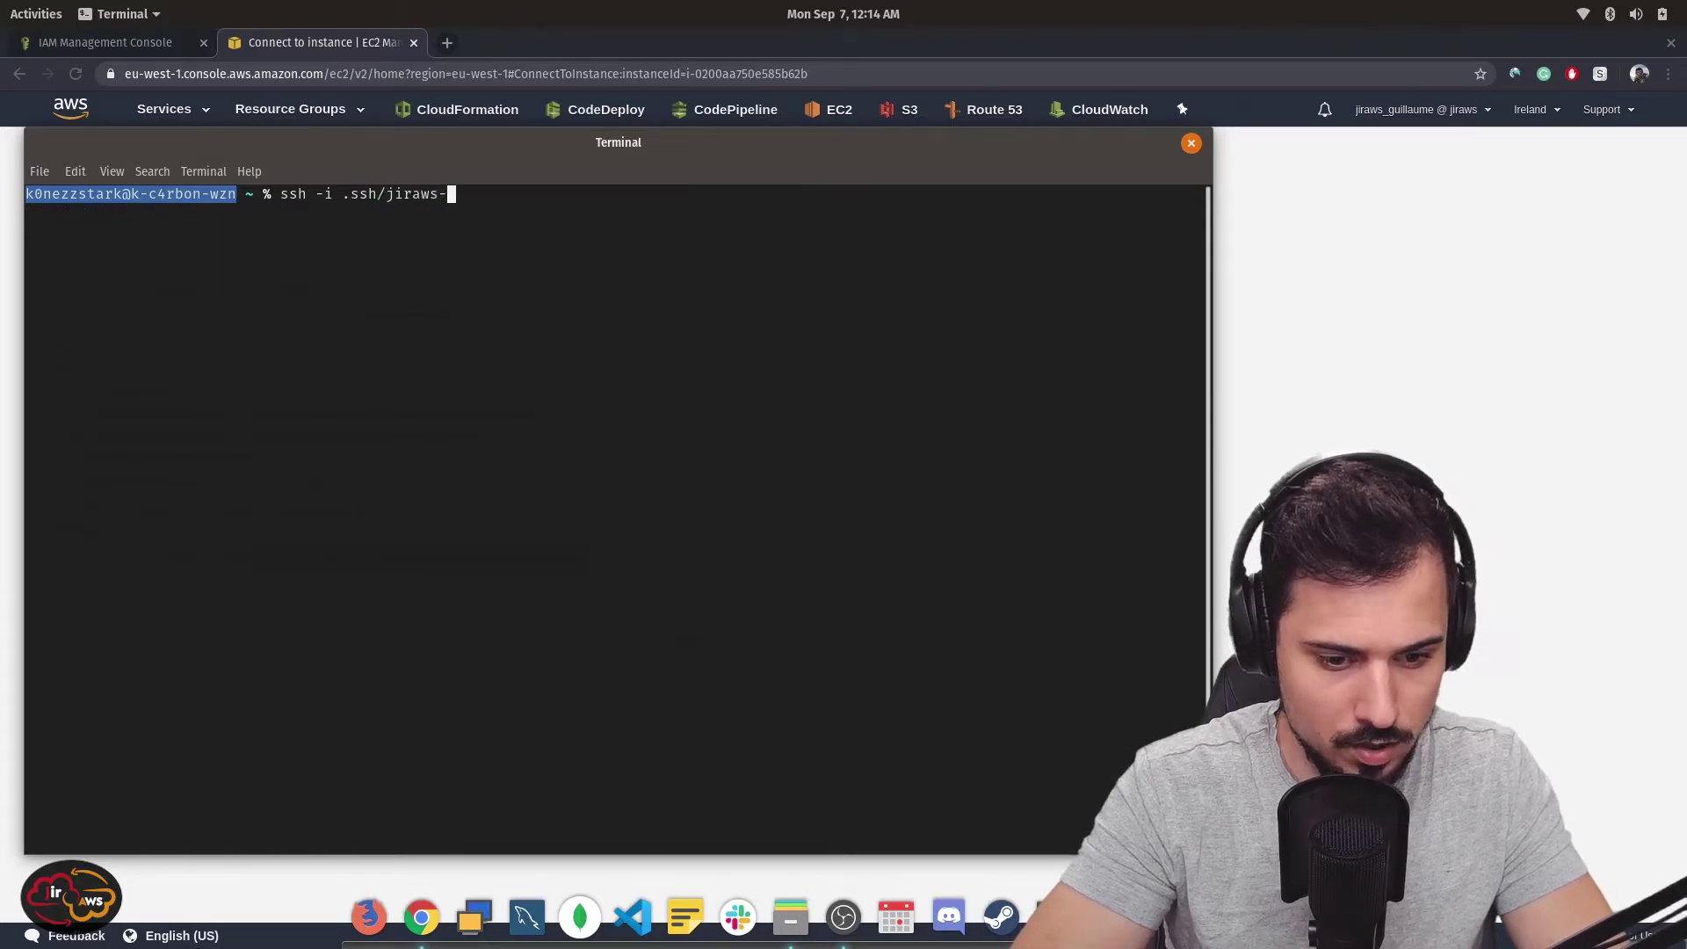
type("tr")
key("Tab")
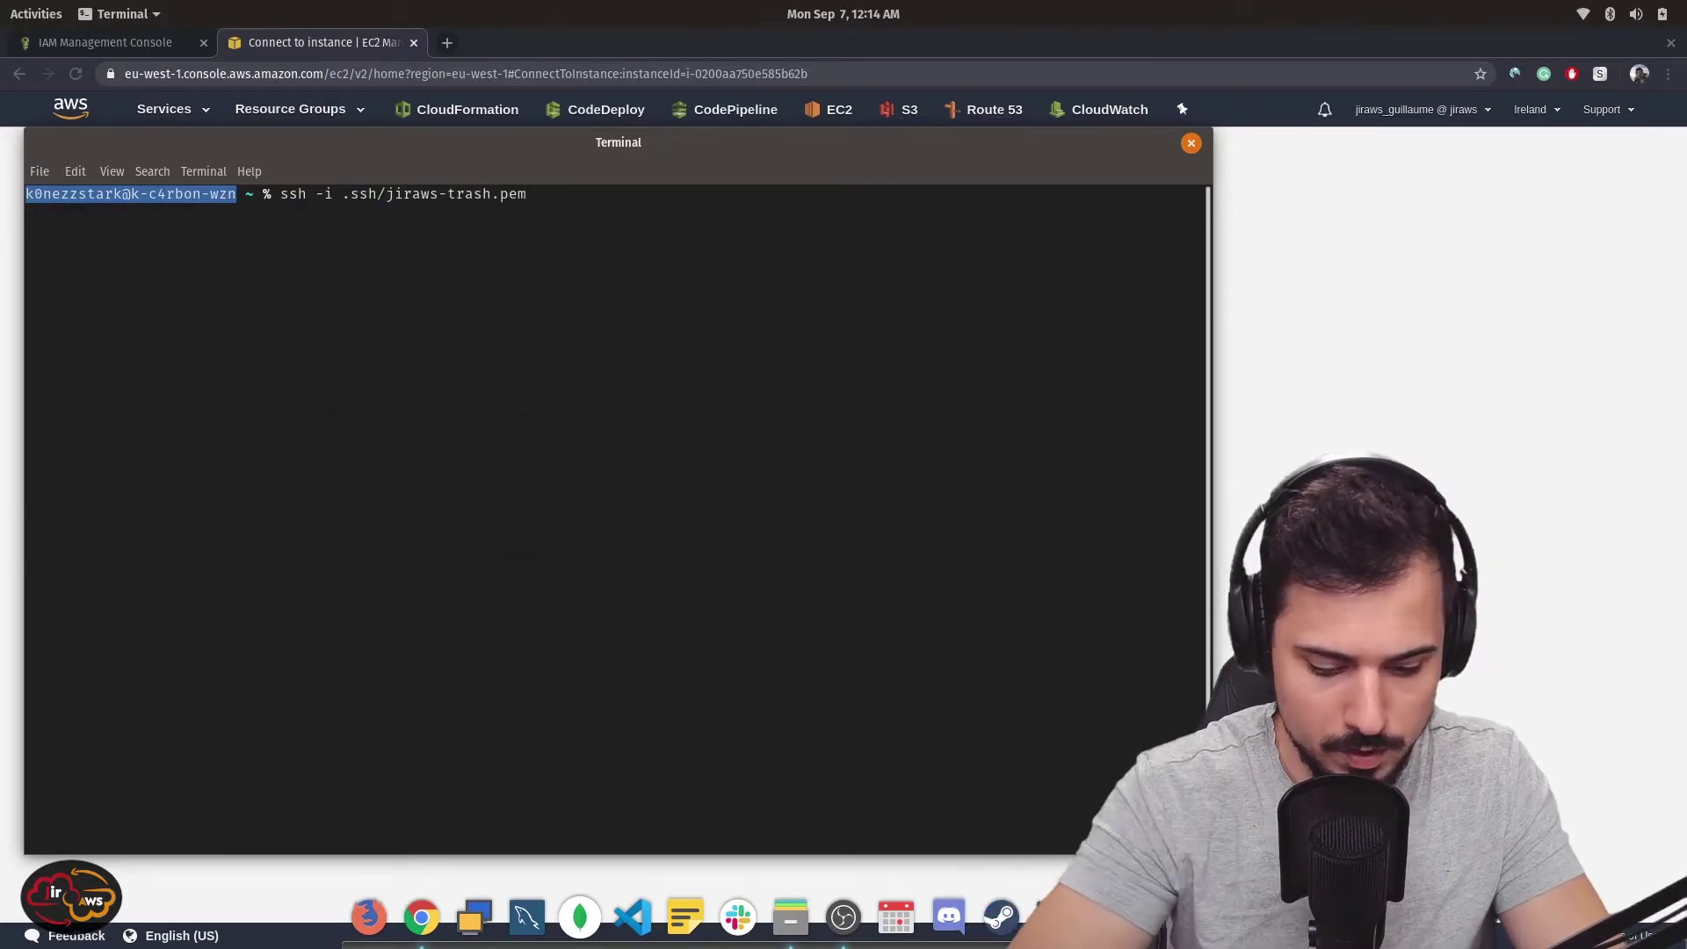
type("ubuntu@")
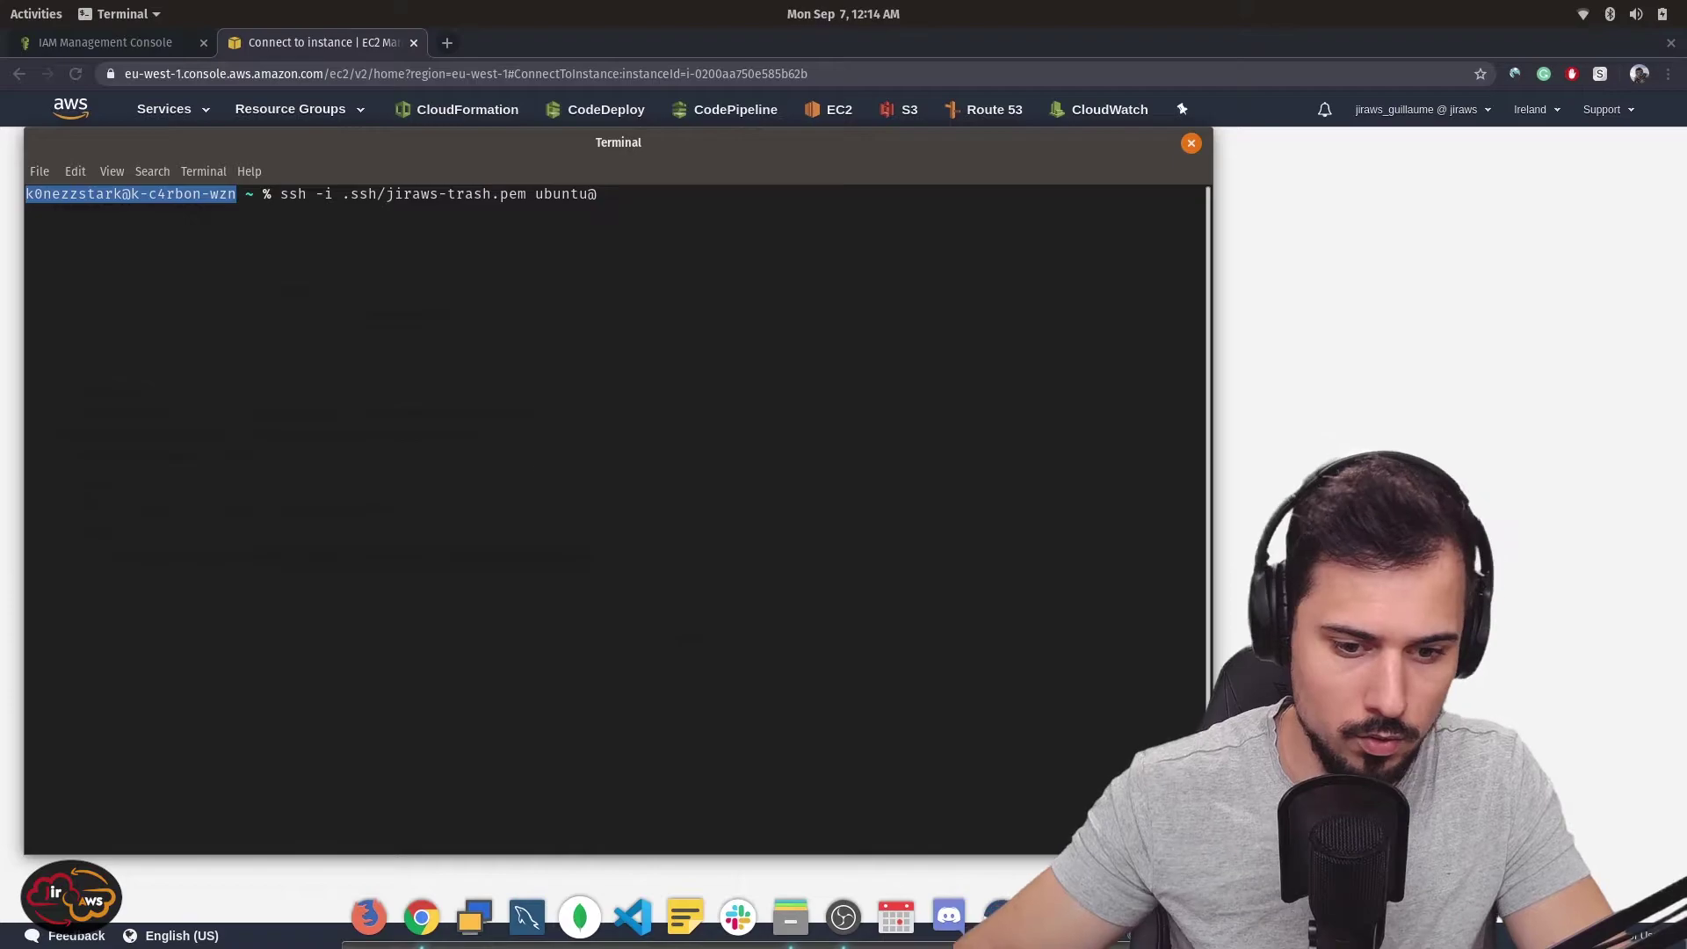
key("ctrl+shift+v")
key("Return")
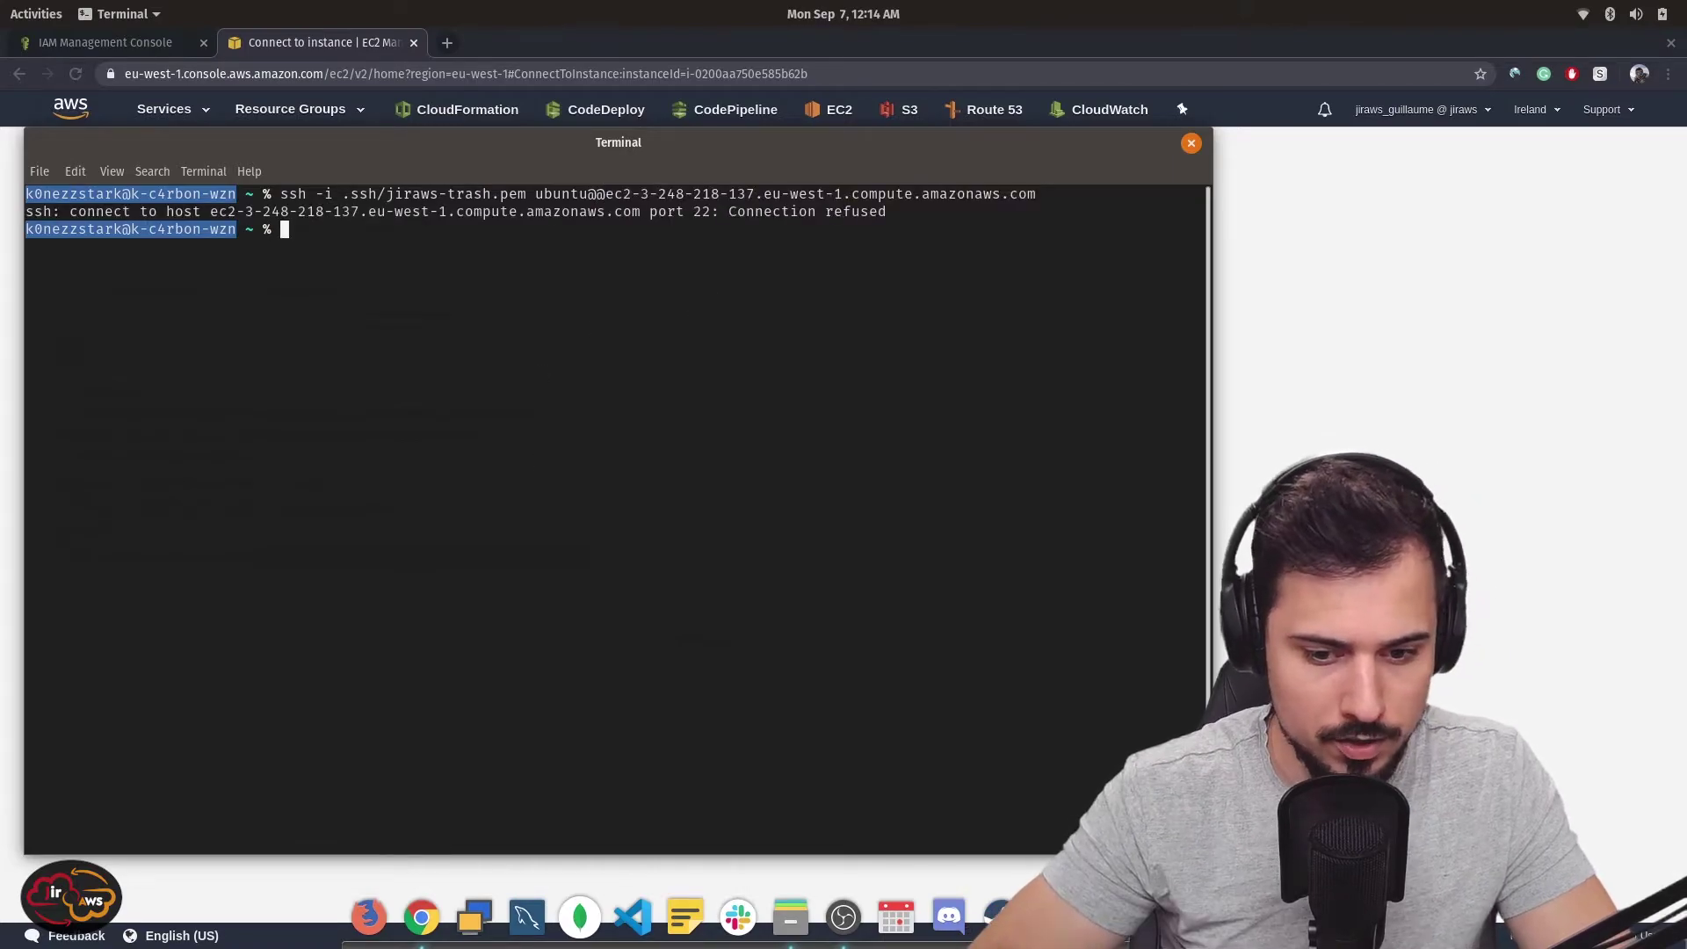
Retry the ssh connection and accept the instance's host key with yes
key("Up")
key("Return")
key("Up")
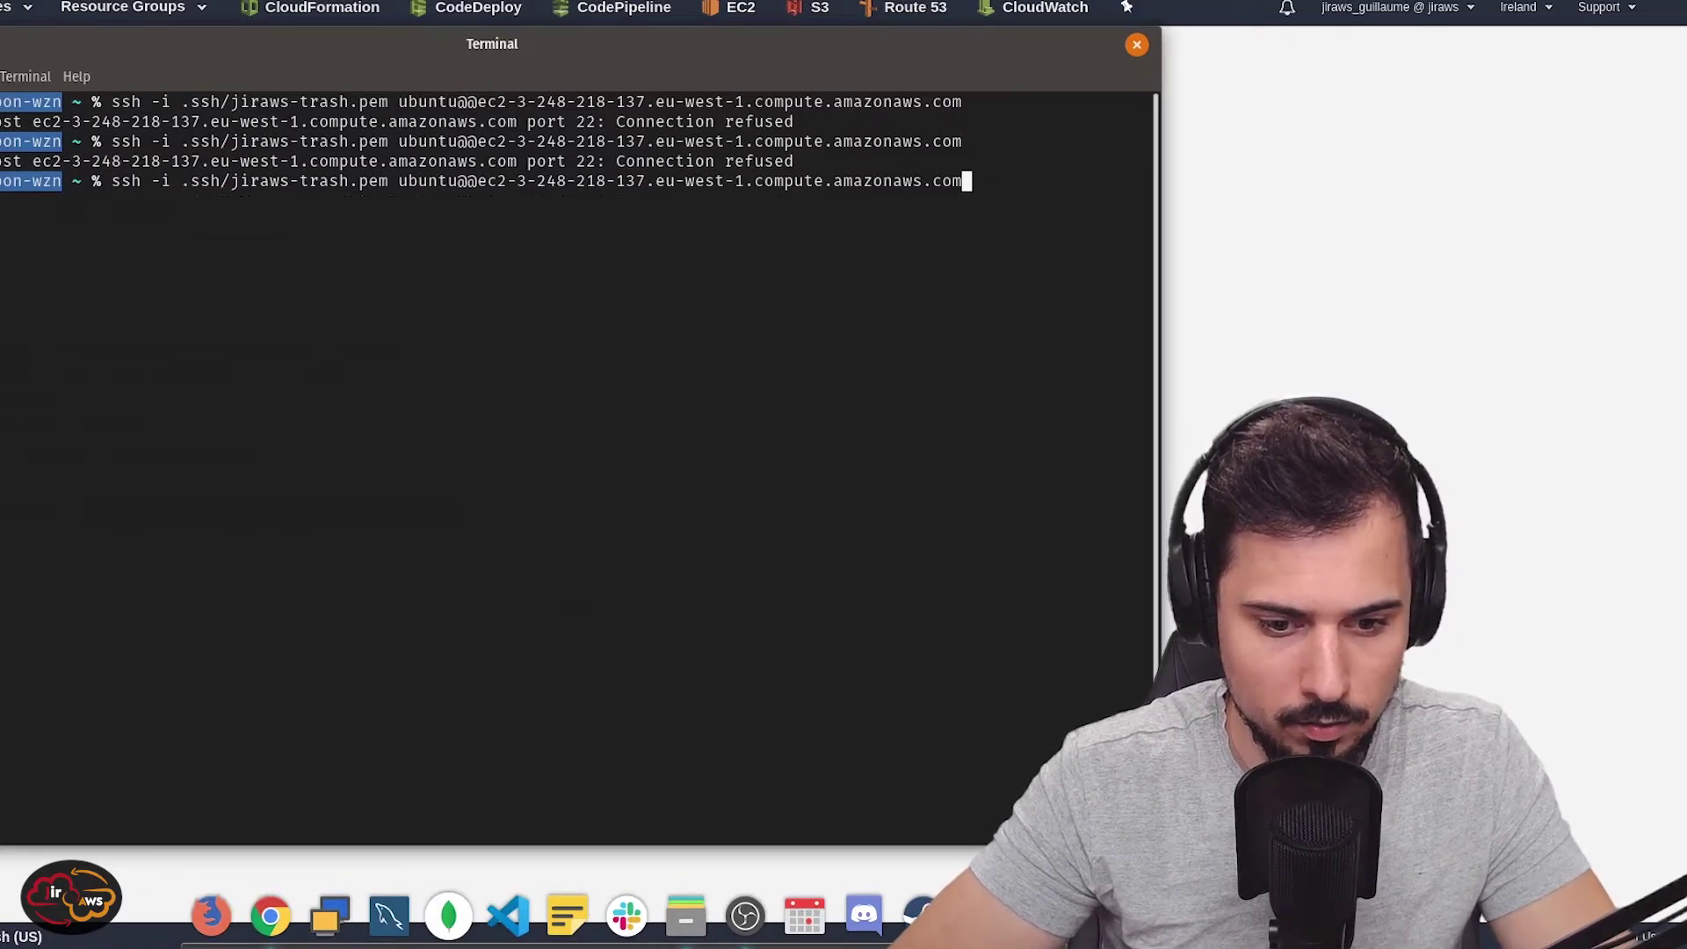
key("Return")
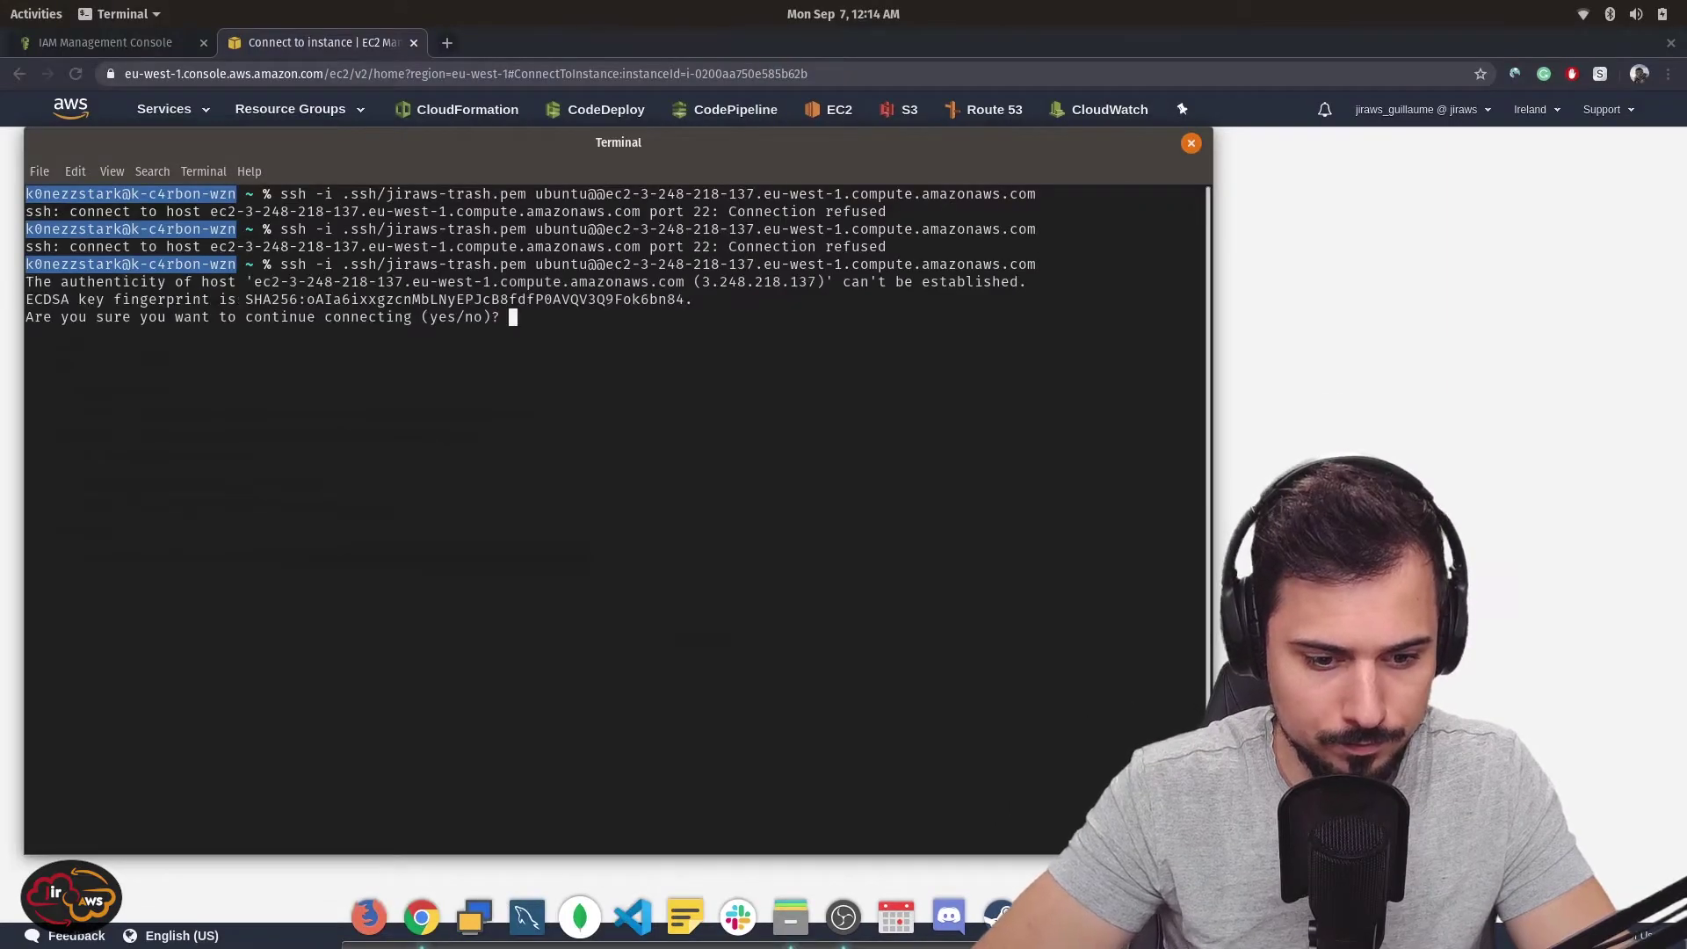
type("yes")
key("Return")
Remove the duplicate @ from the ssh command and connect to the instance
key("Up")
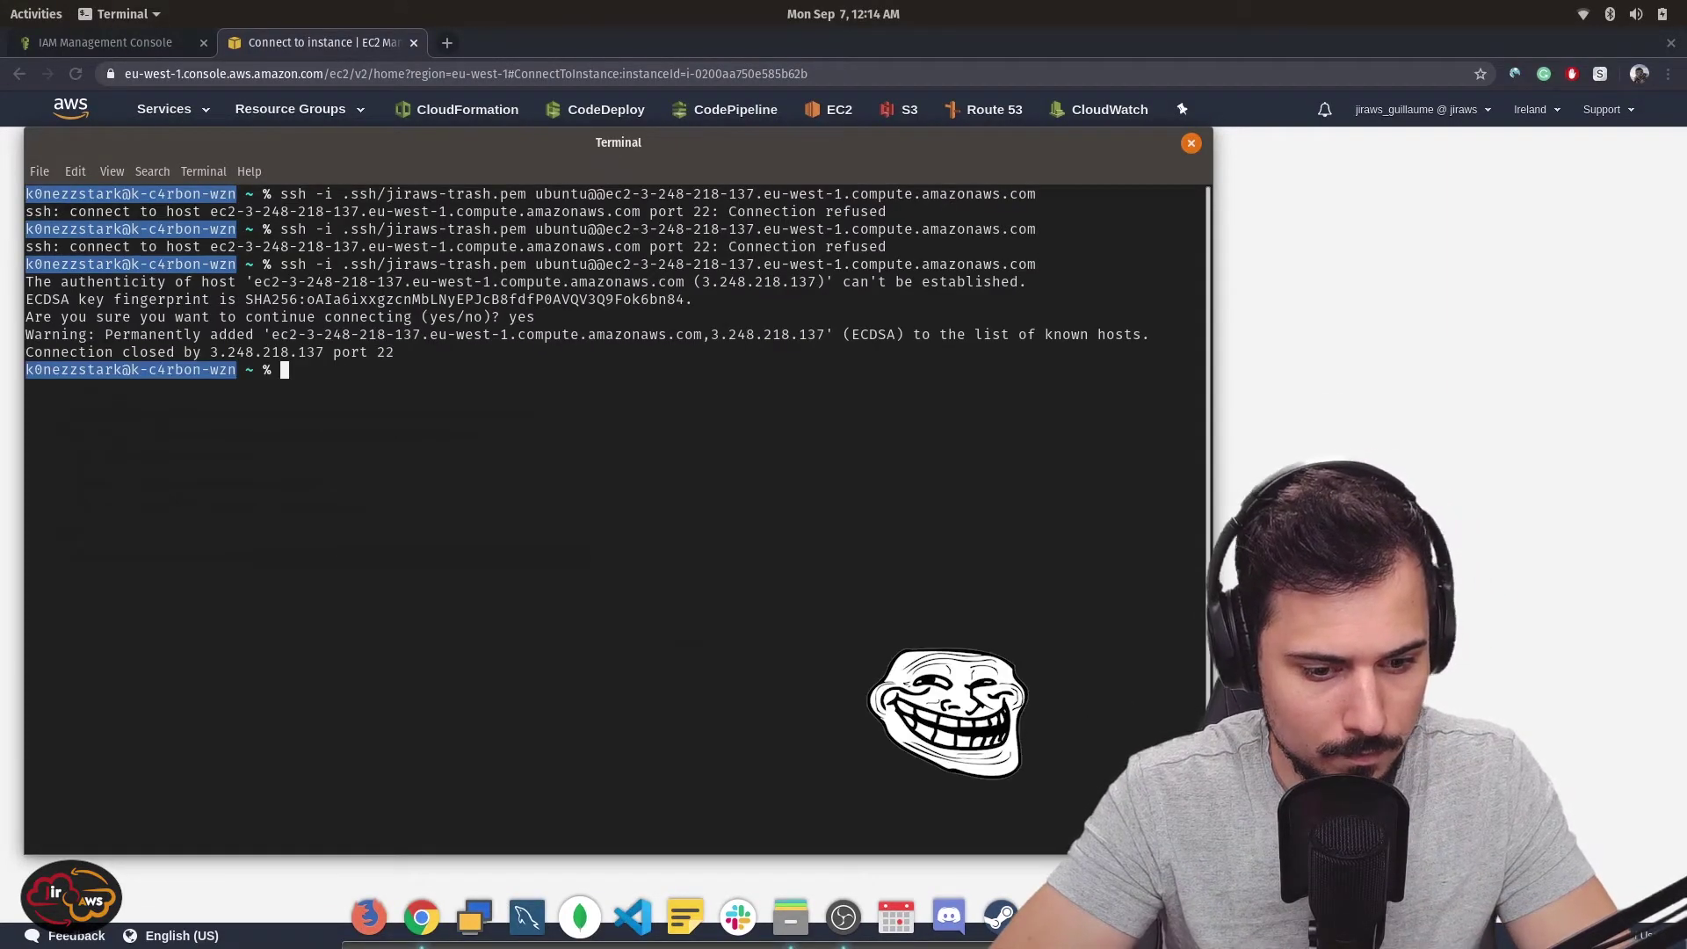
key("Return")
key("Up")
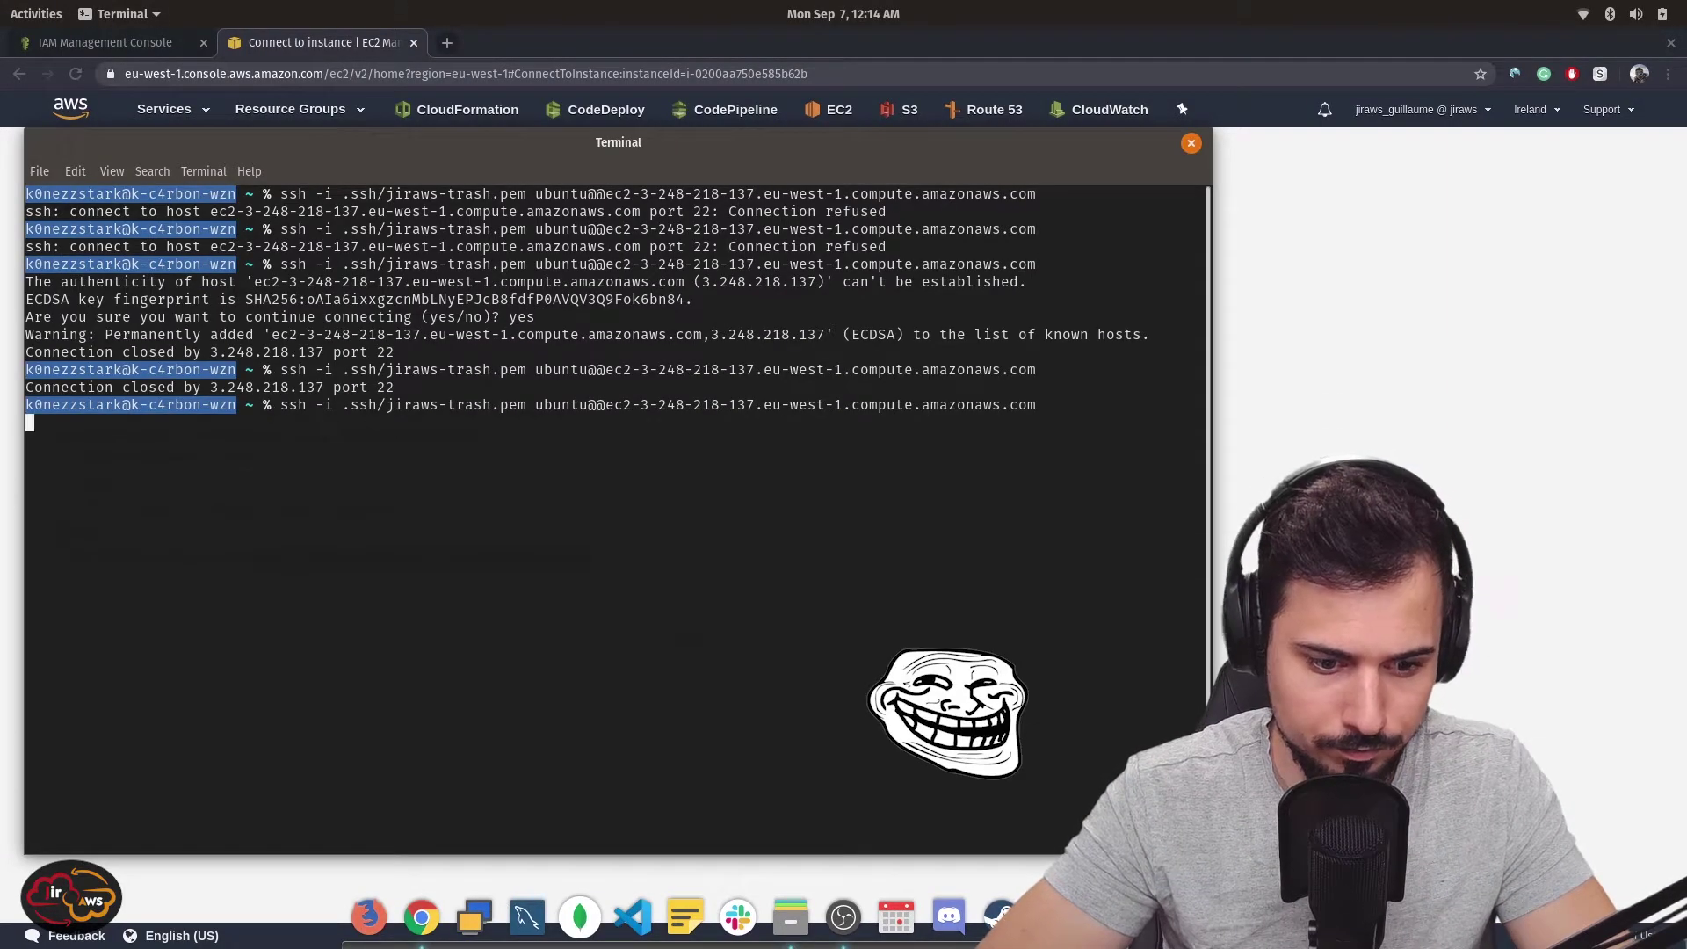
key("Up")
key("Return")
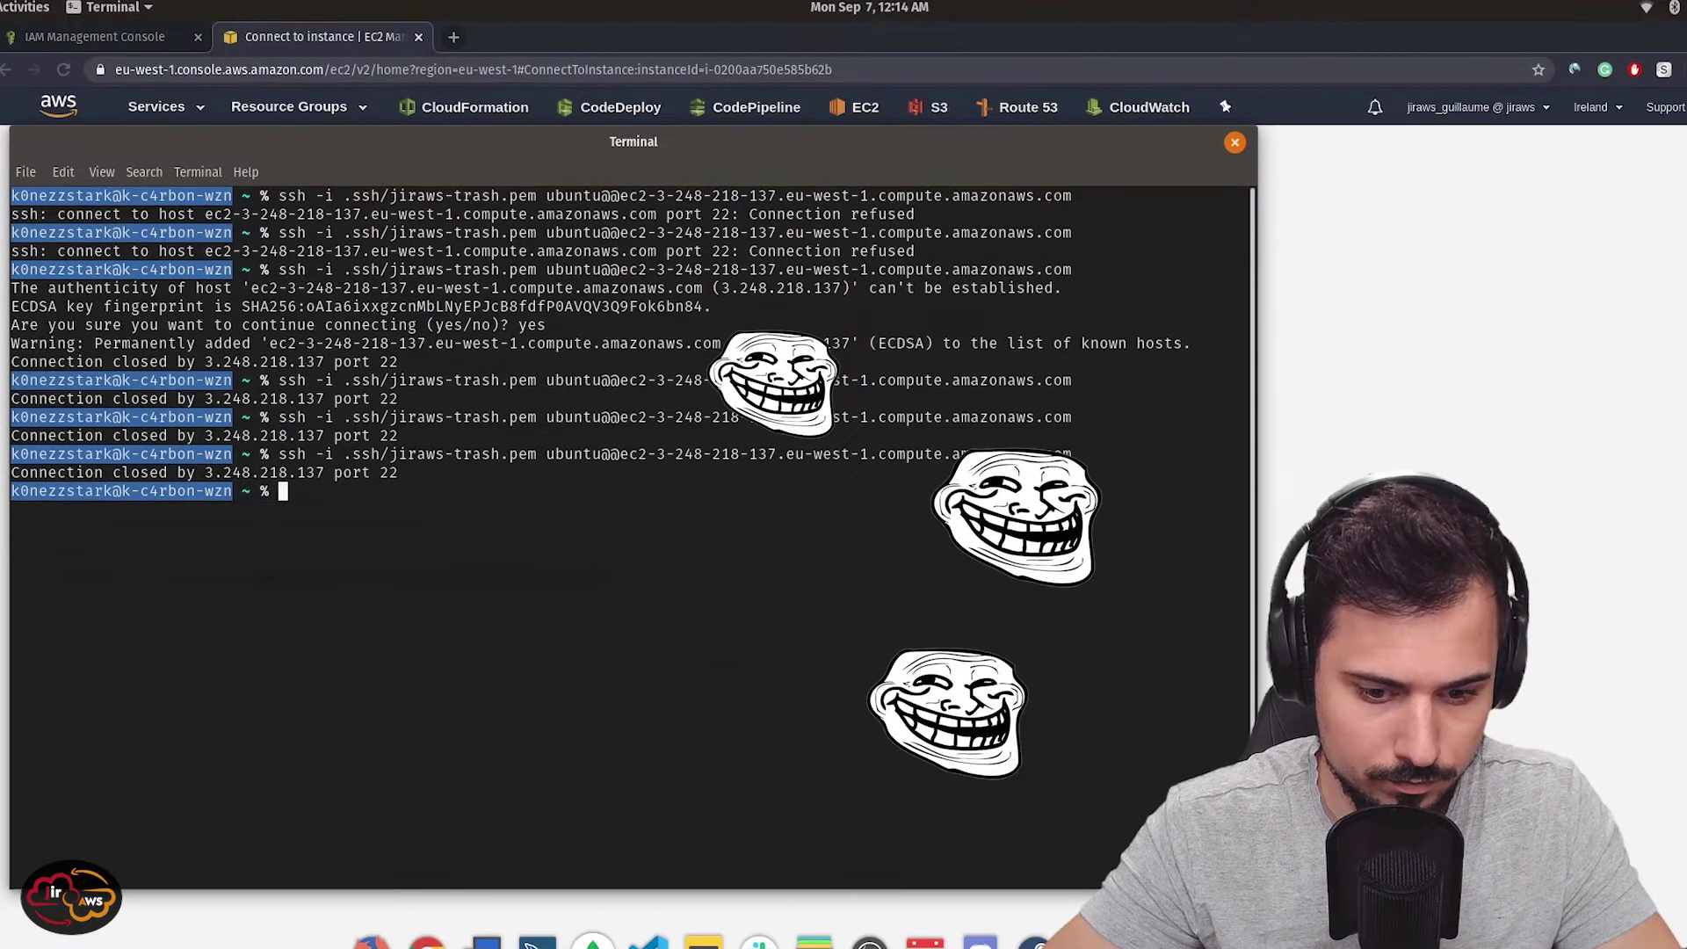
key("Up")
key("Return")
key("Up")
key("Return")
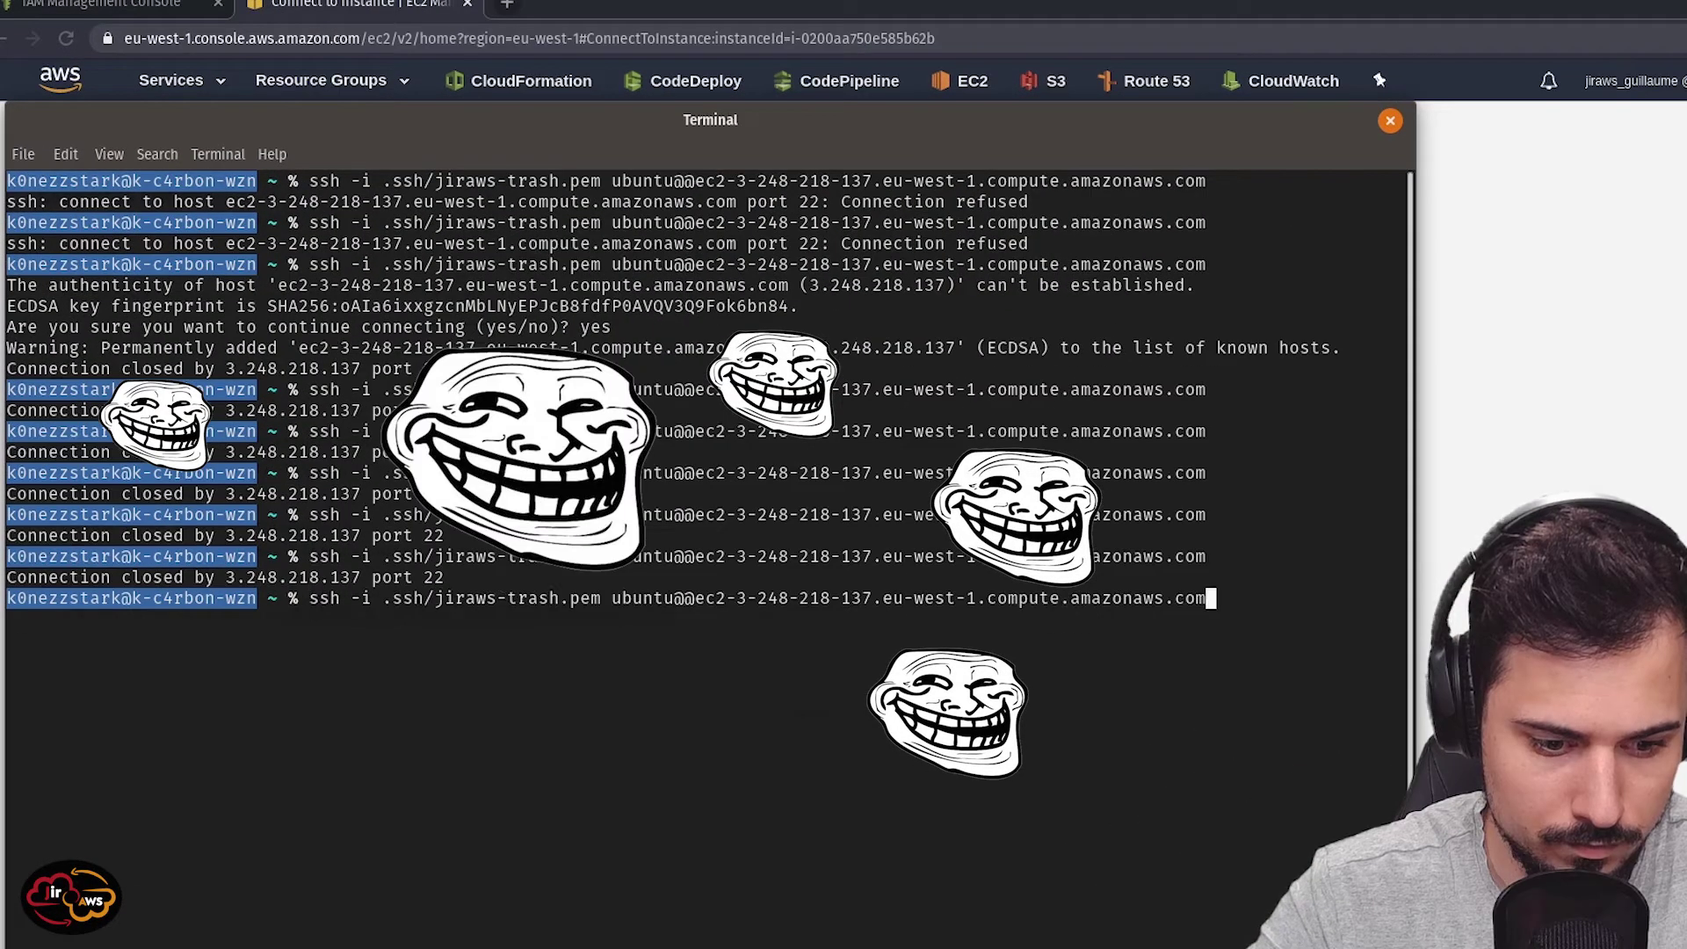
key("Up")
key("Return")
key("Up")
key("Return")
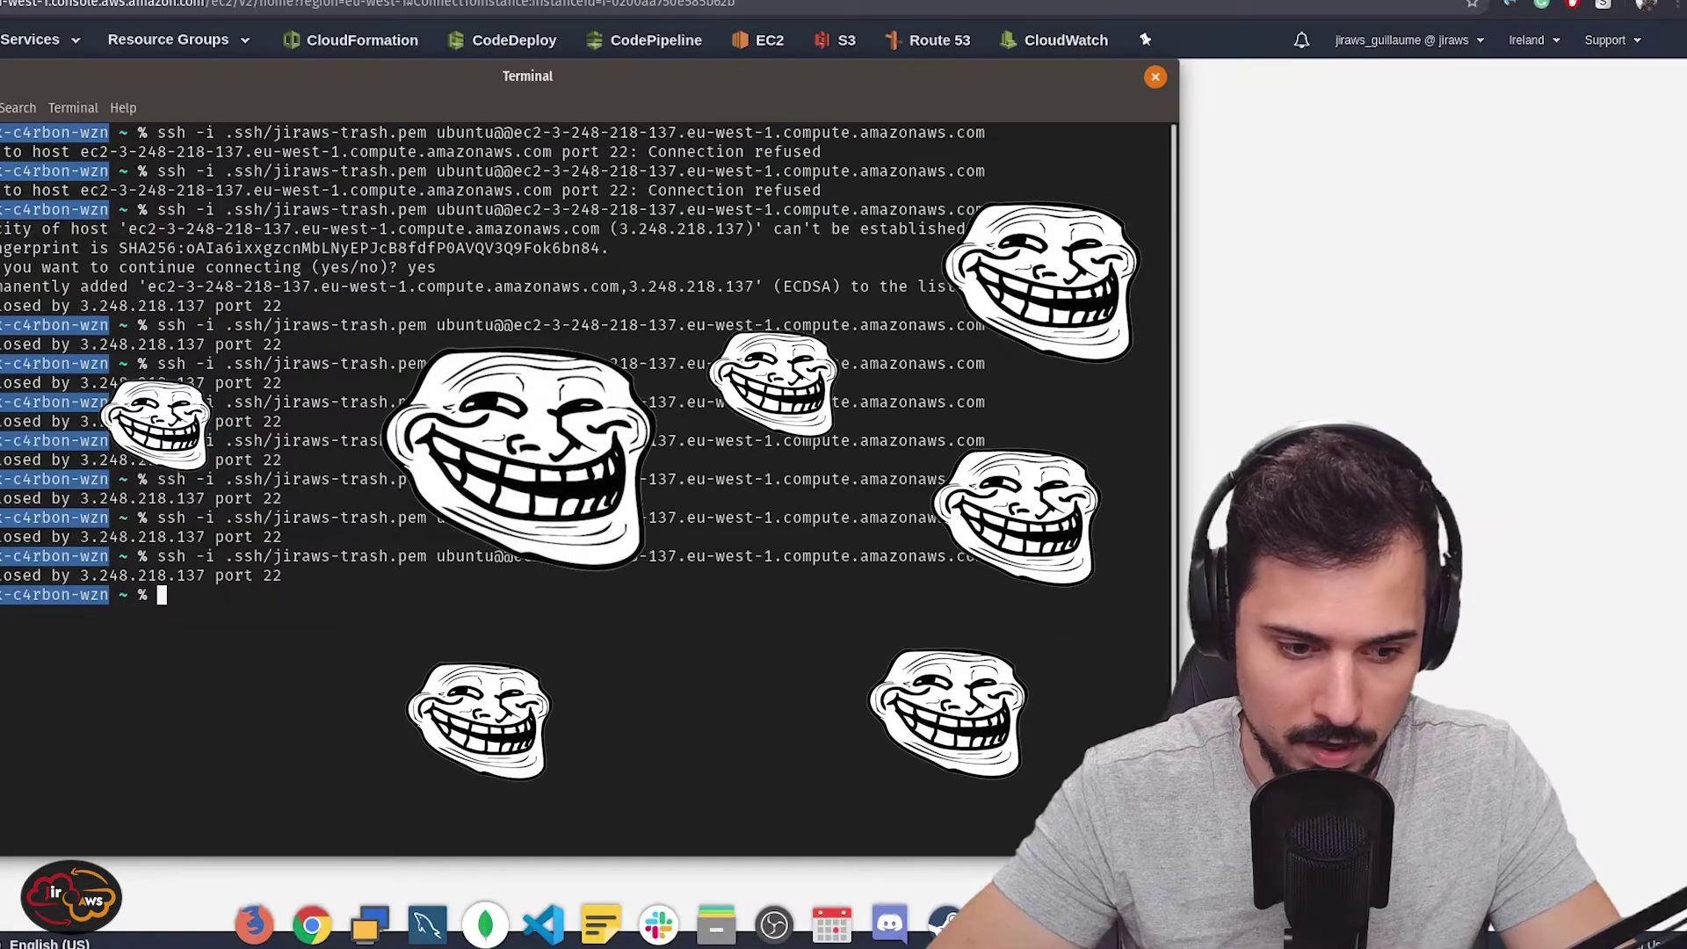
key("Up")
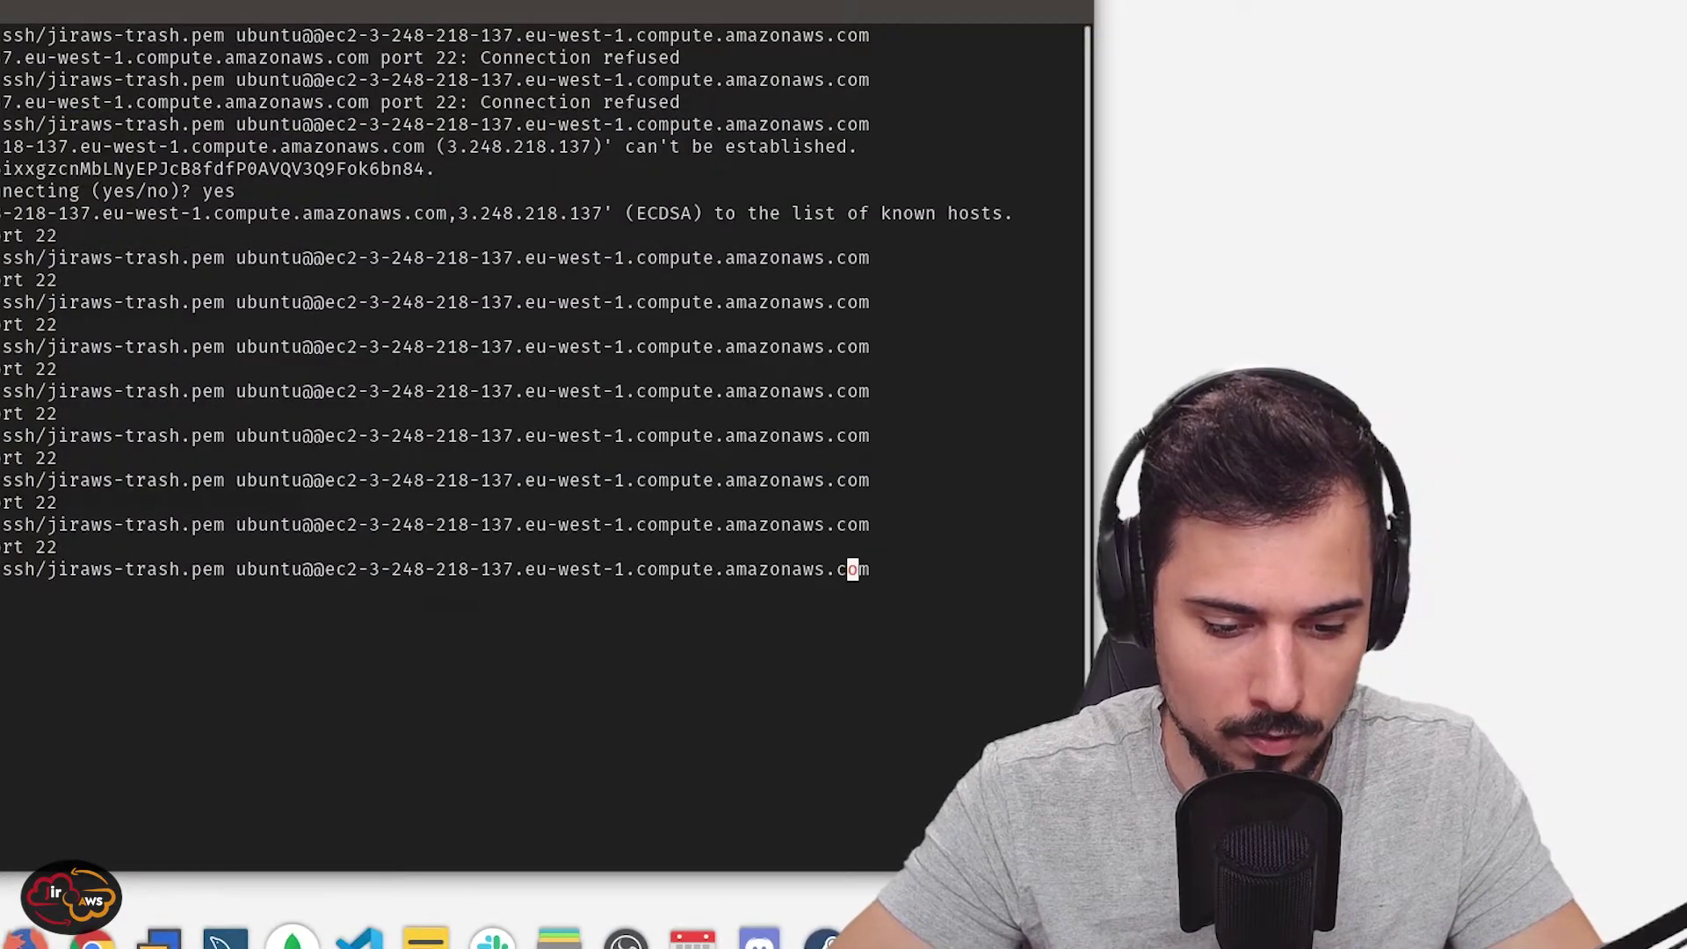
key("Left")
key("Left")
key("Left")
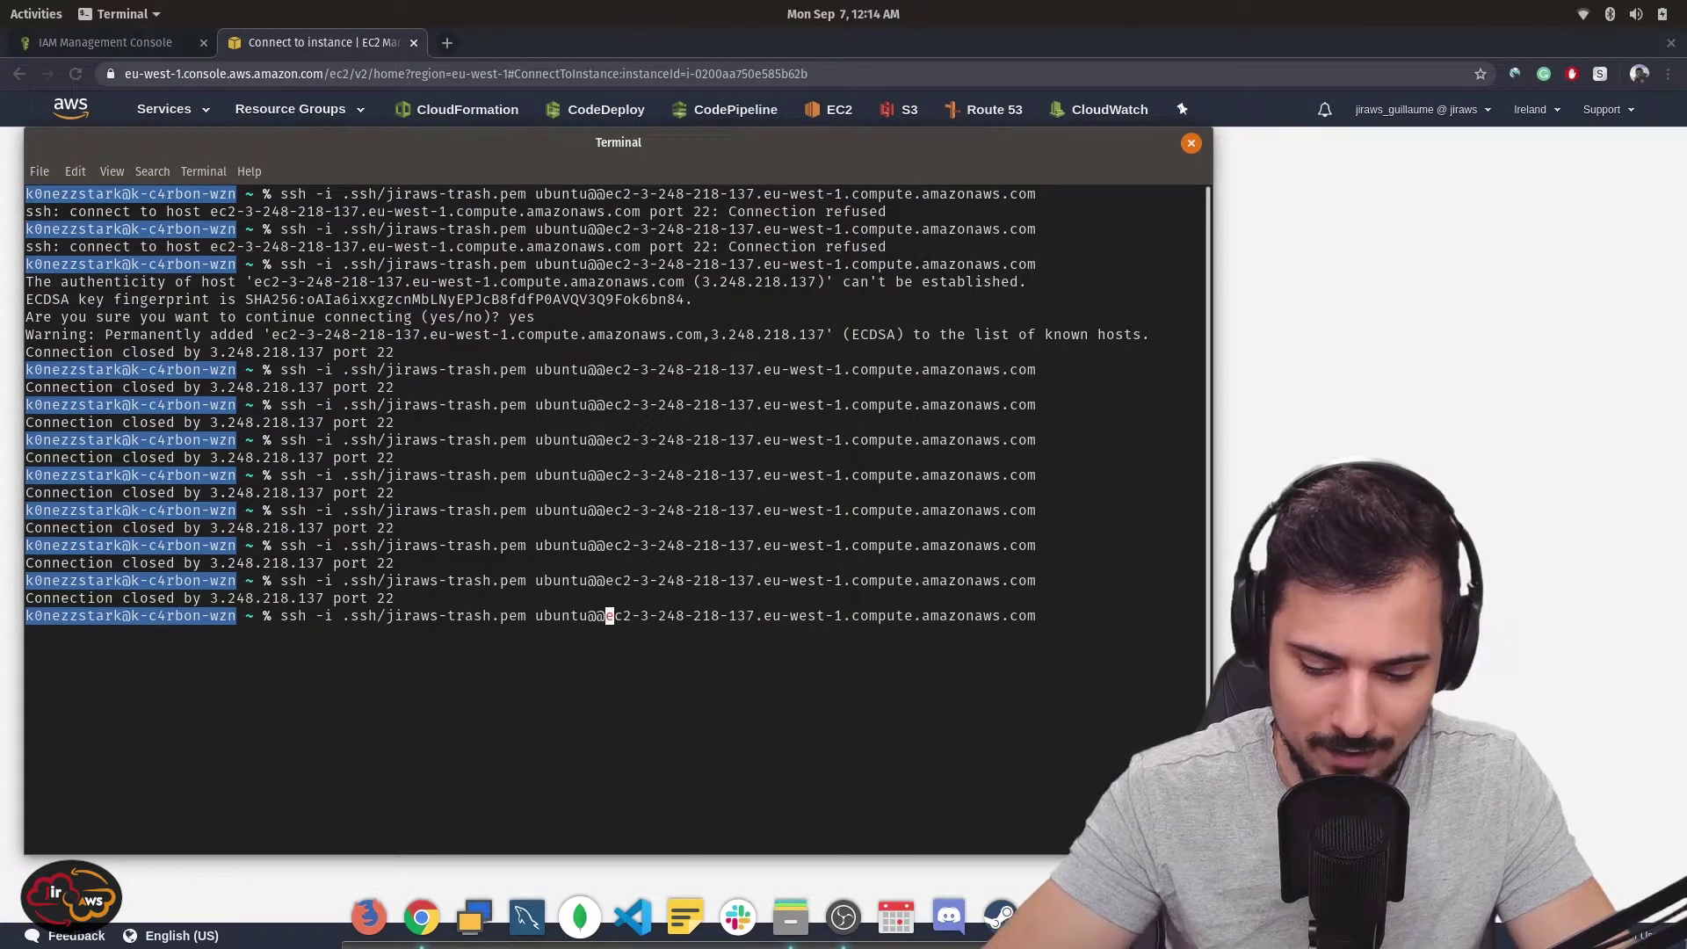
key("BackSpace")
key("Return")
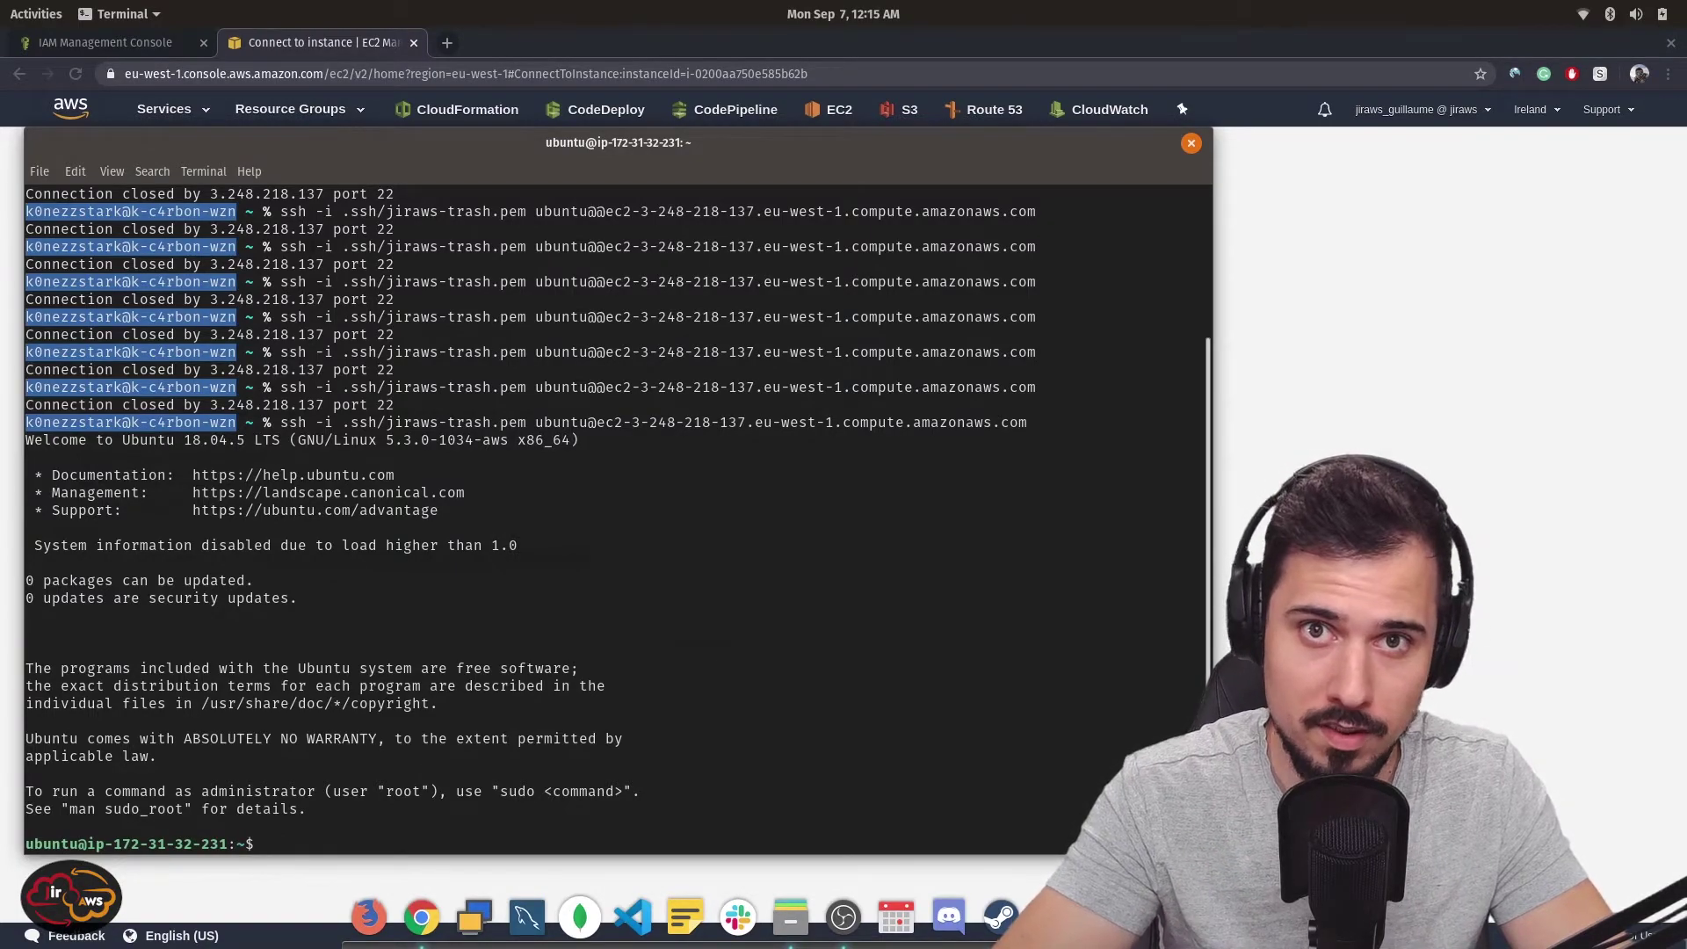
Run sudo apt update, then sudo apt install awscli -y
type("t upd")
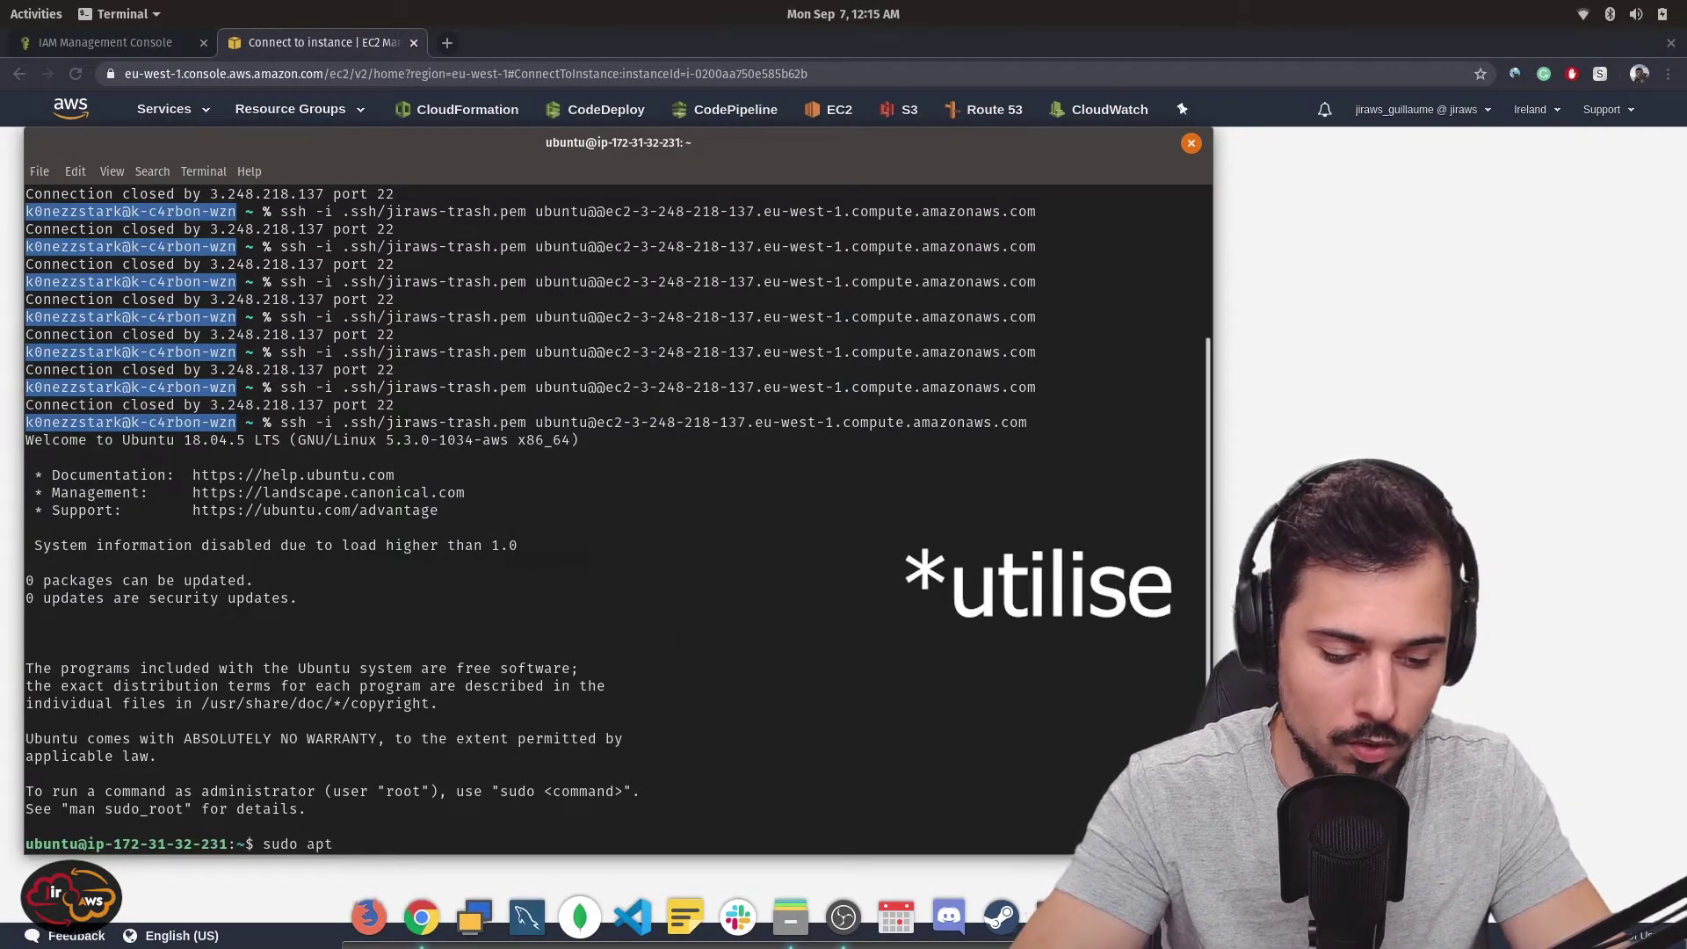
type("ate")
key("Return")
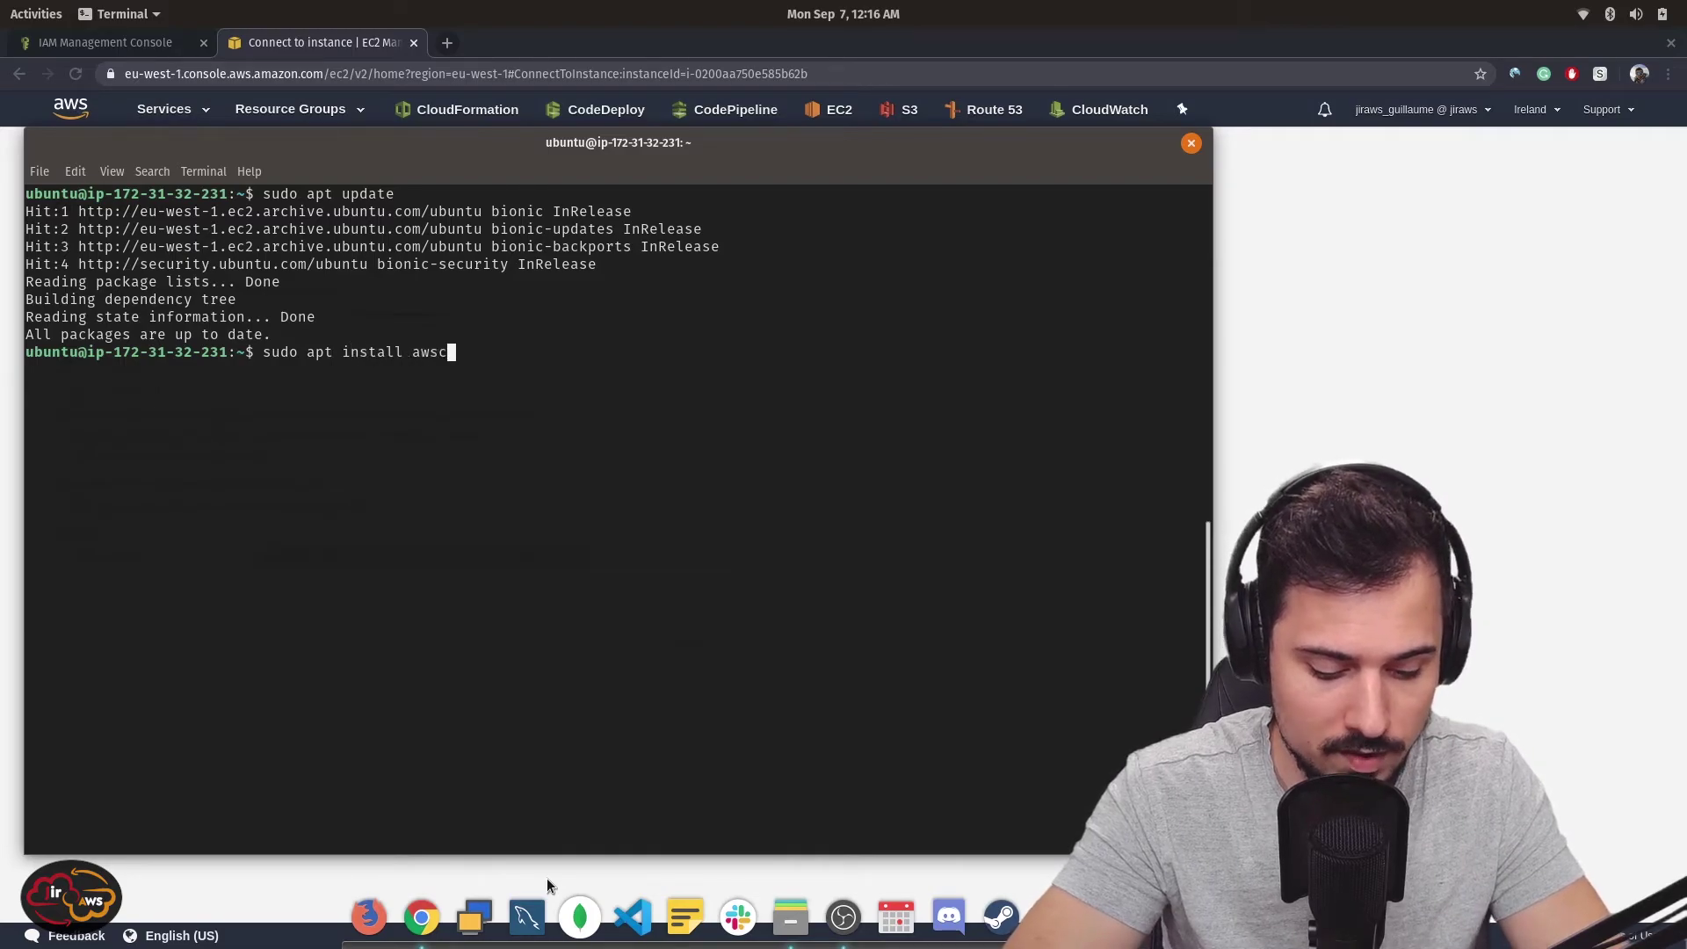
type("-y")
key("Return")
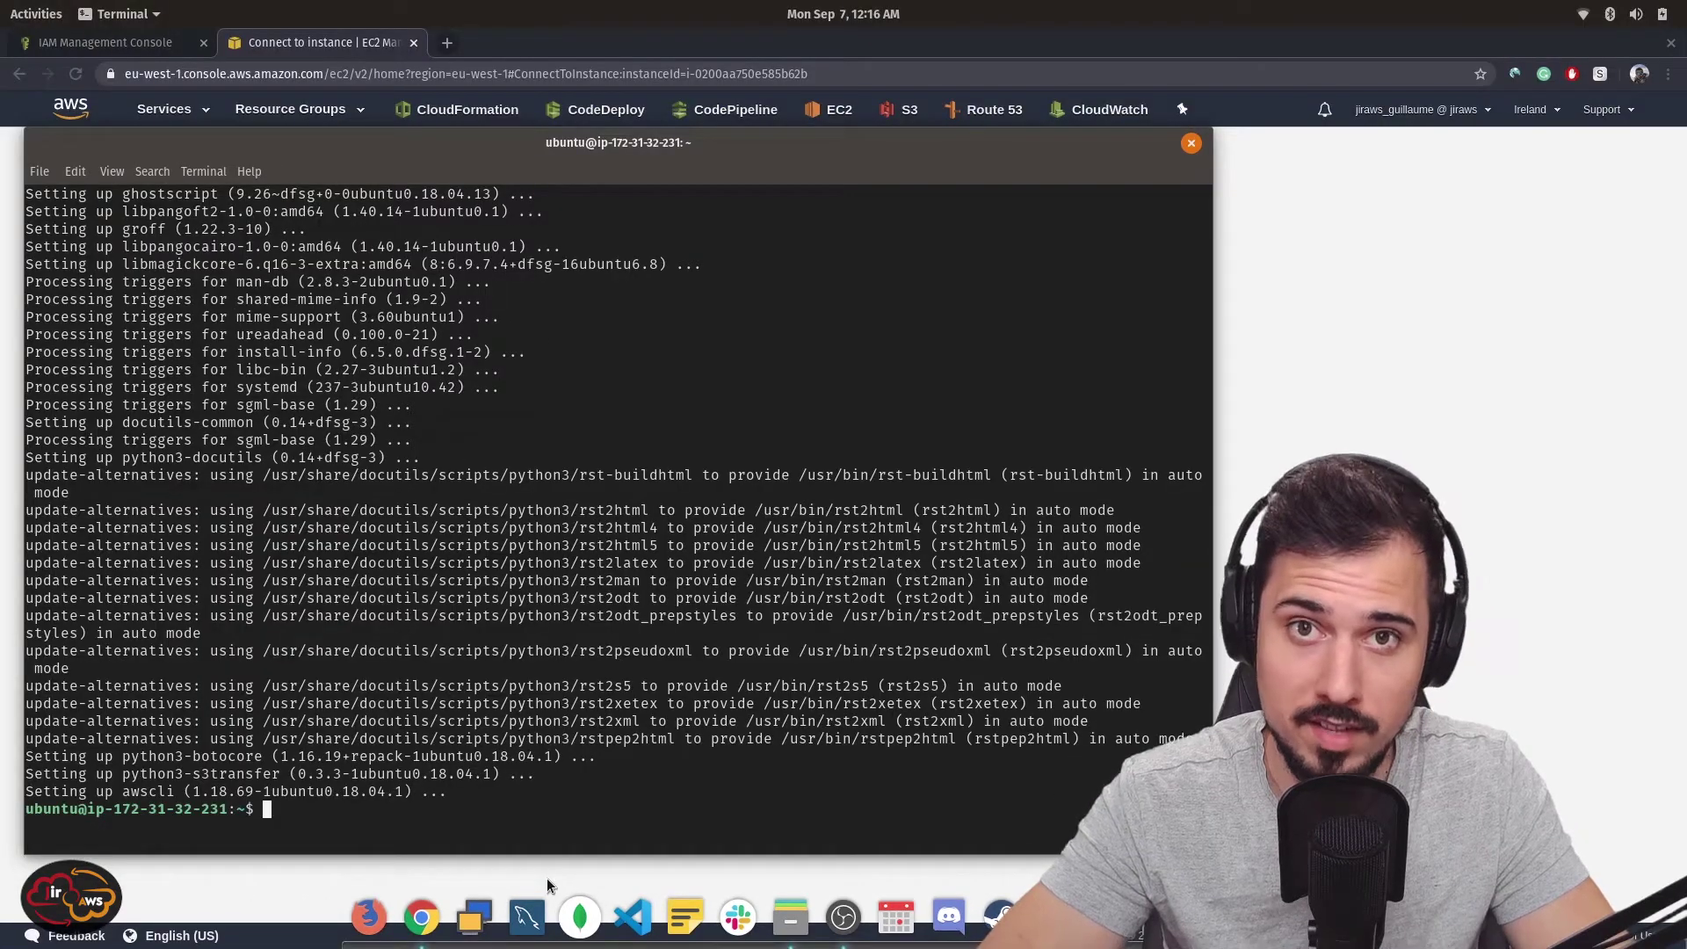
Check aws --version and list the accessible S3 buckets with aws s3 ls
type("aws --versio")
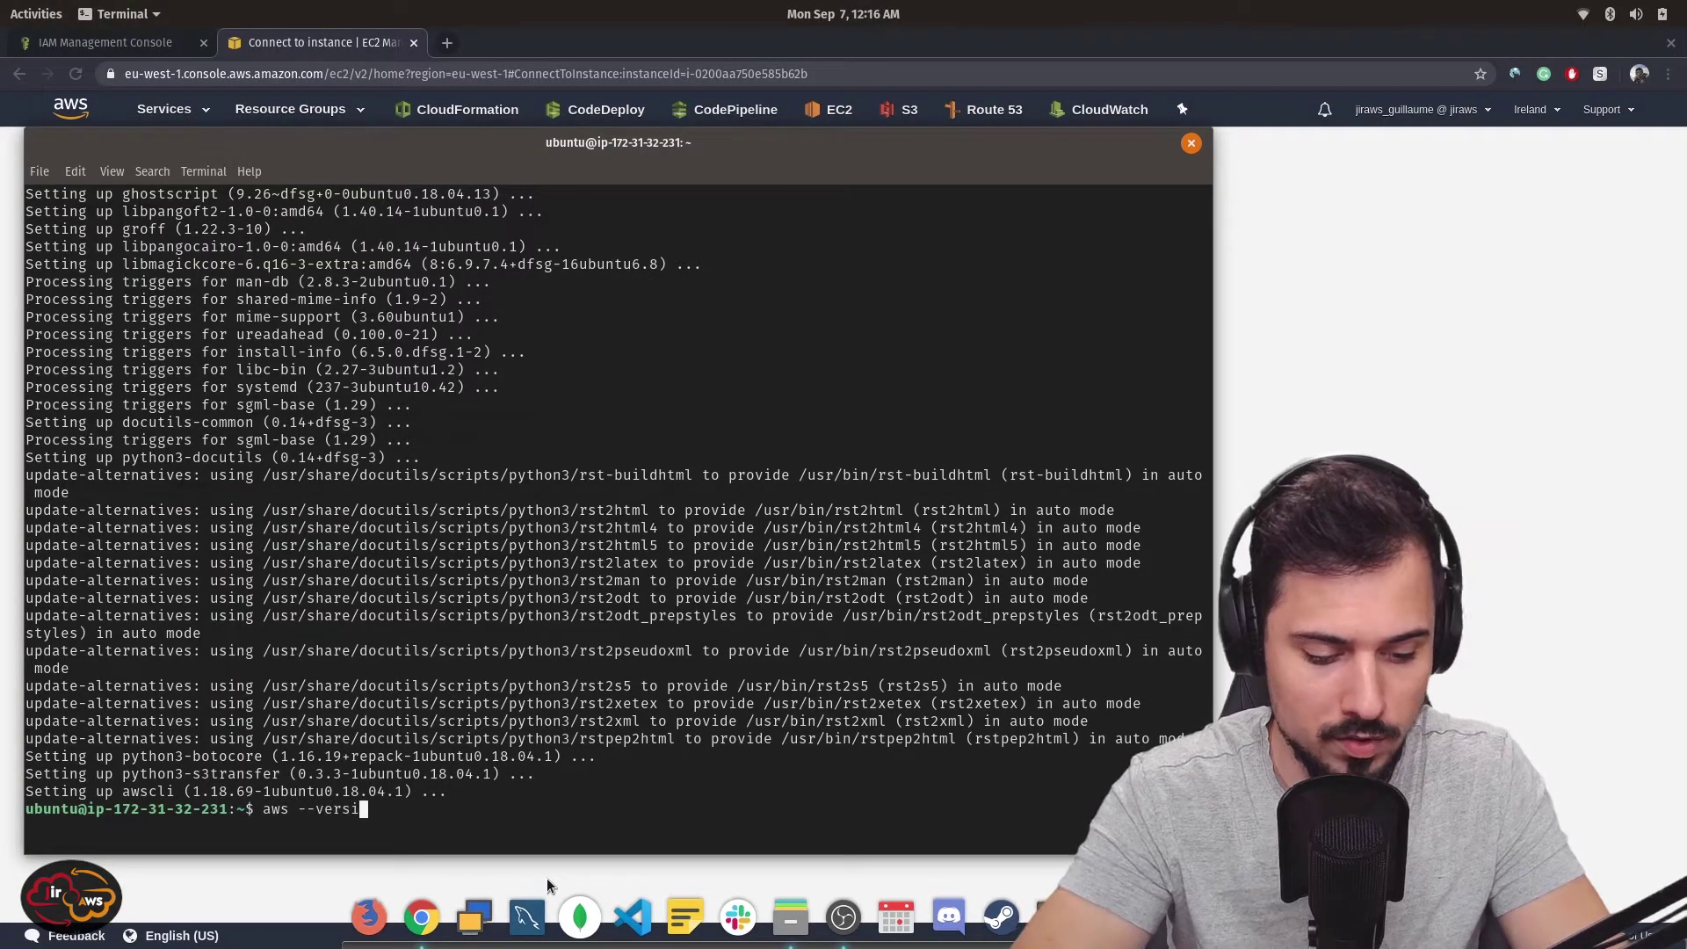
type("n")
key("Return")
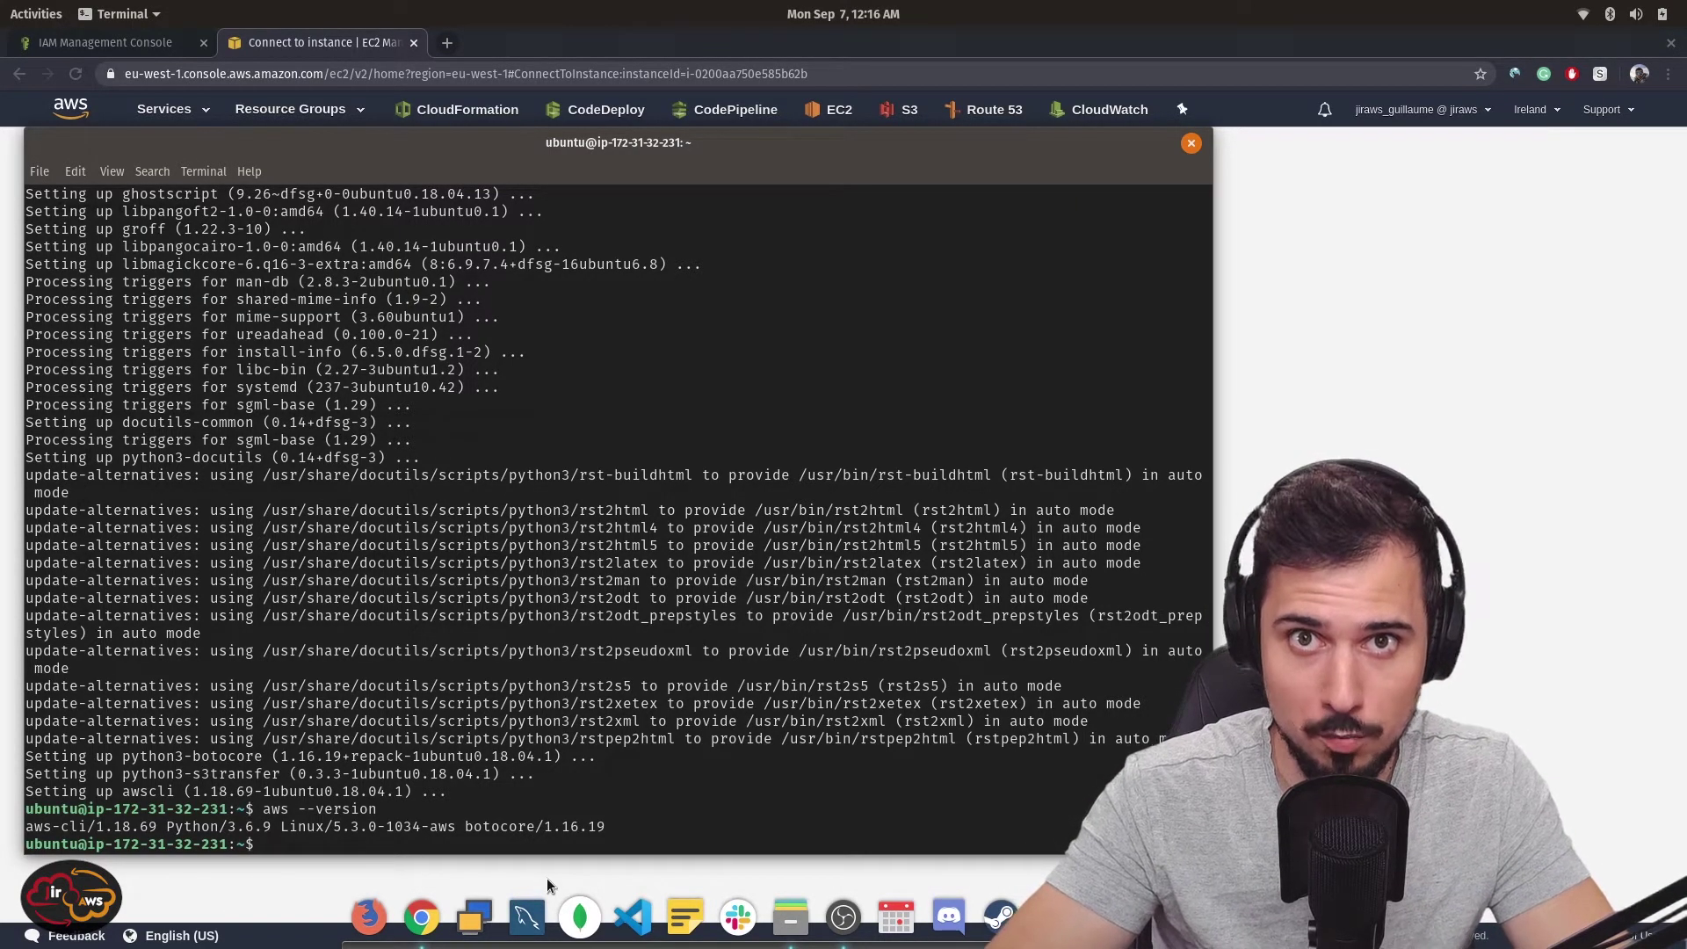
type("aws s")
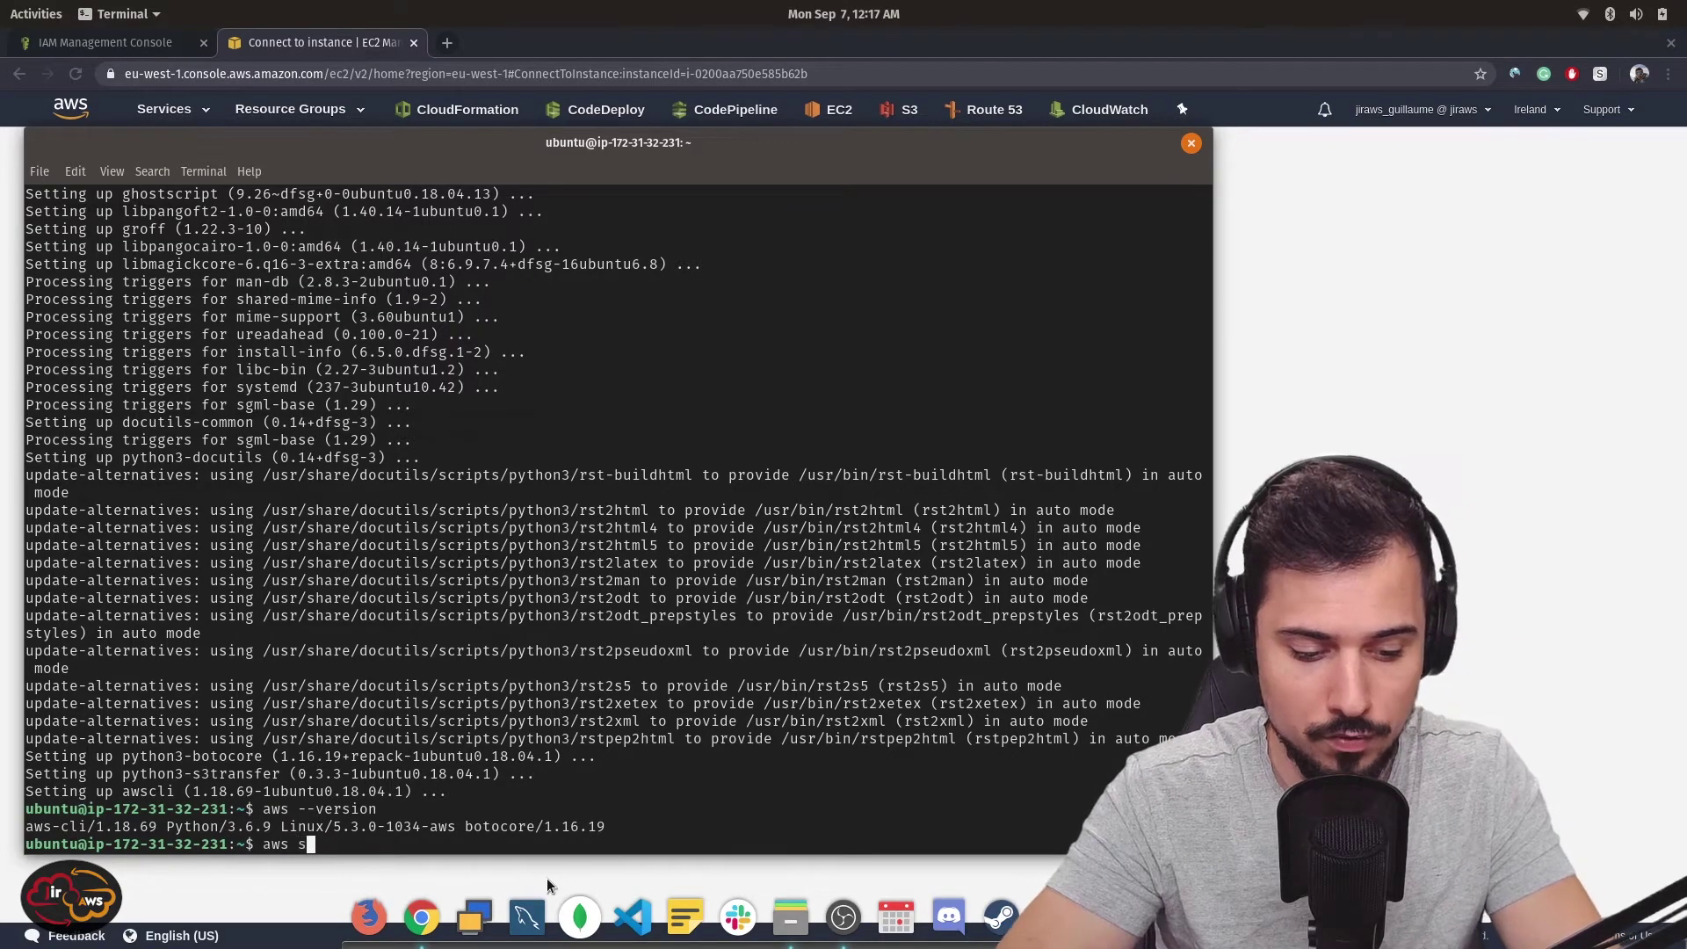
type("3 ls")
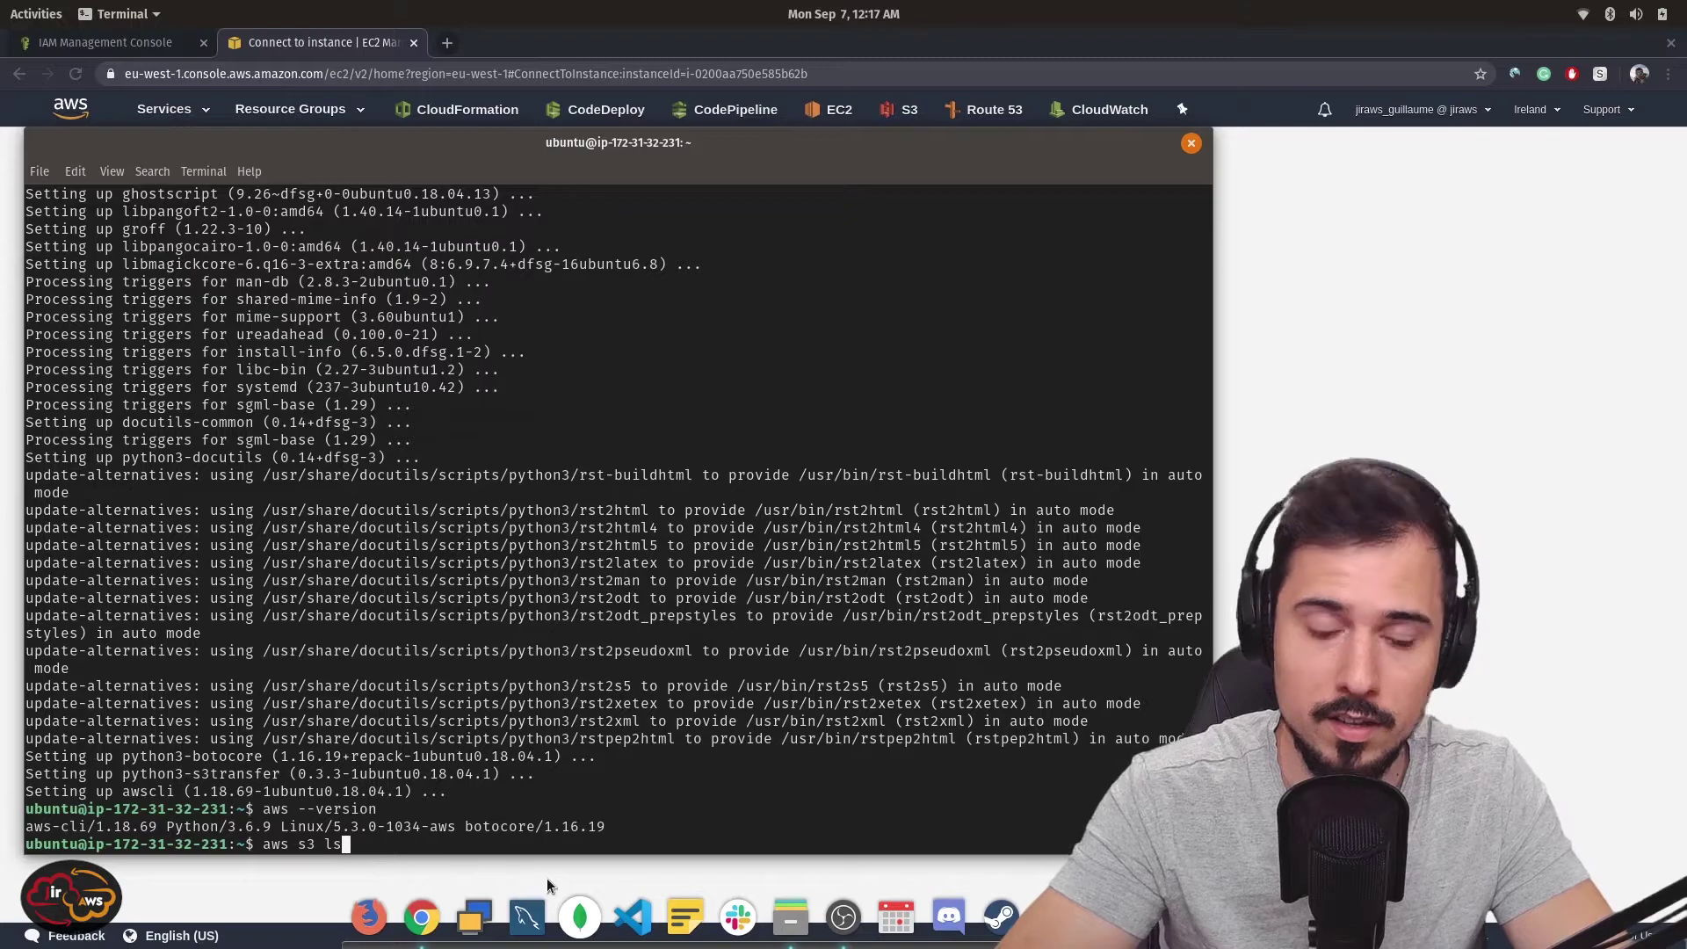
key("Return")
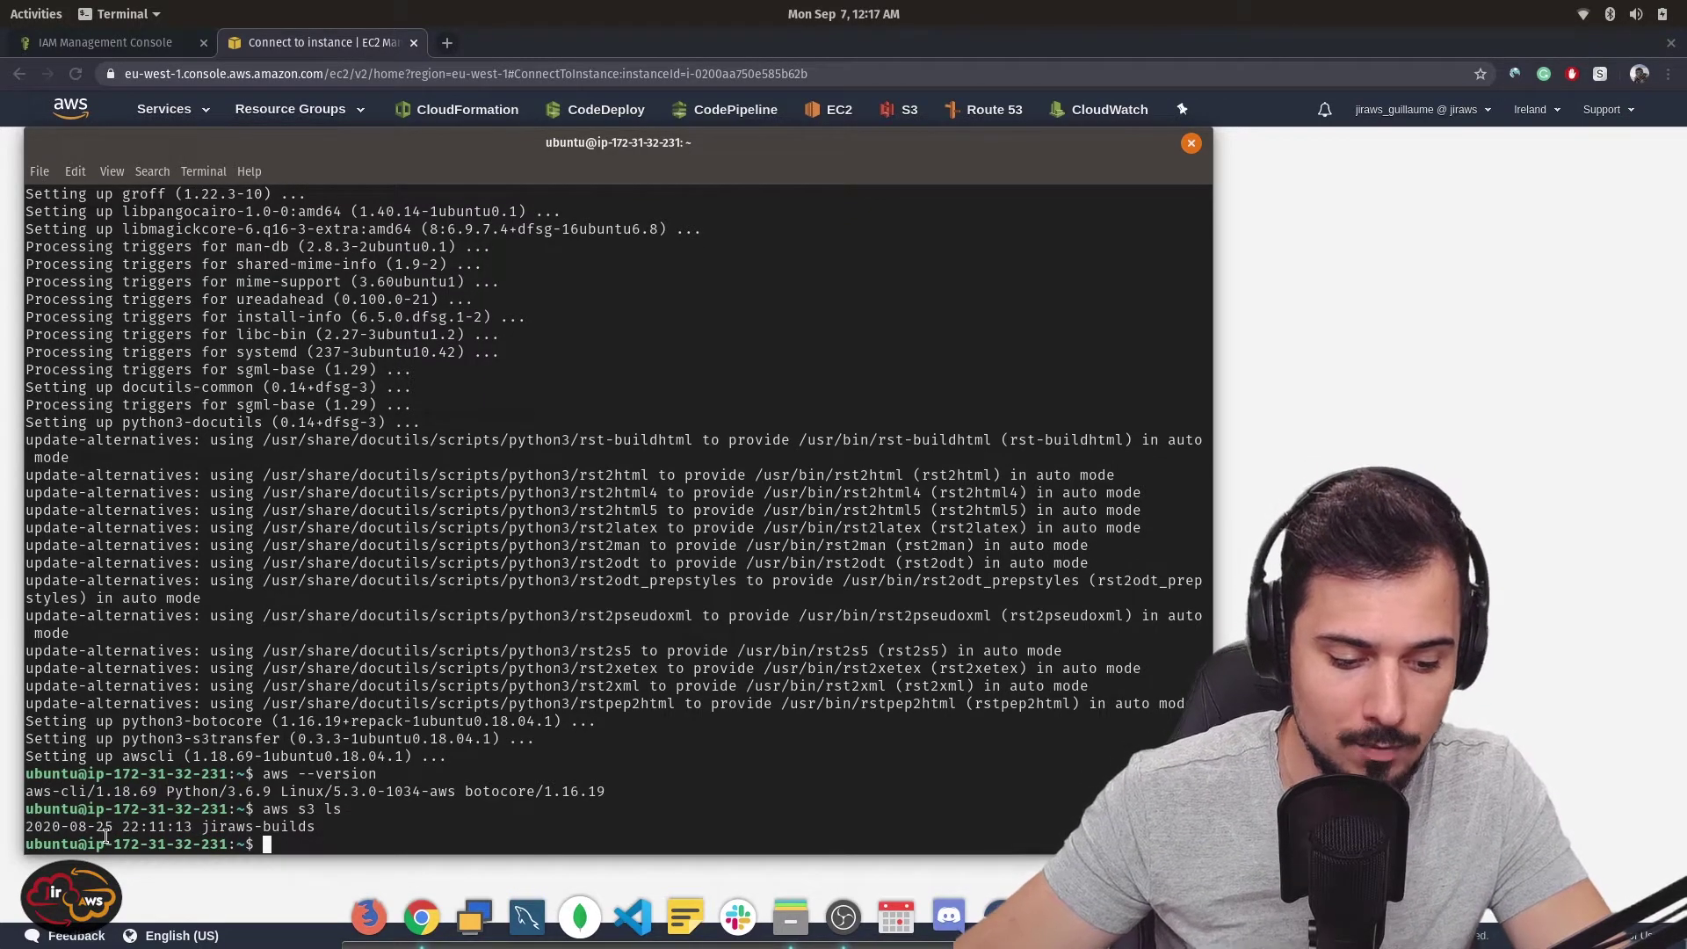
List s3://jiraws-builds and its tools/ folder, which contains healthcheck.zip
left_click_drag(97, 828, 301, 828)
left_click(340, 828)
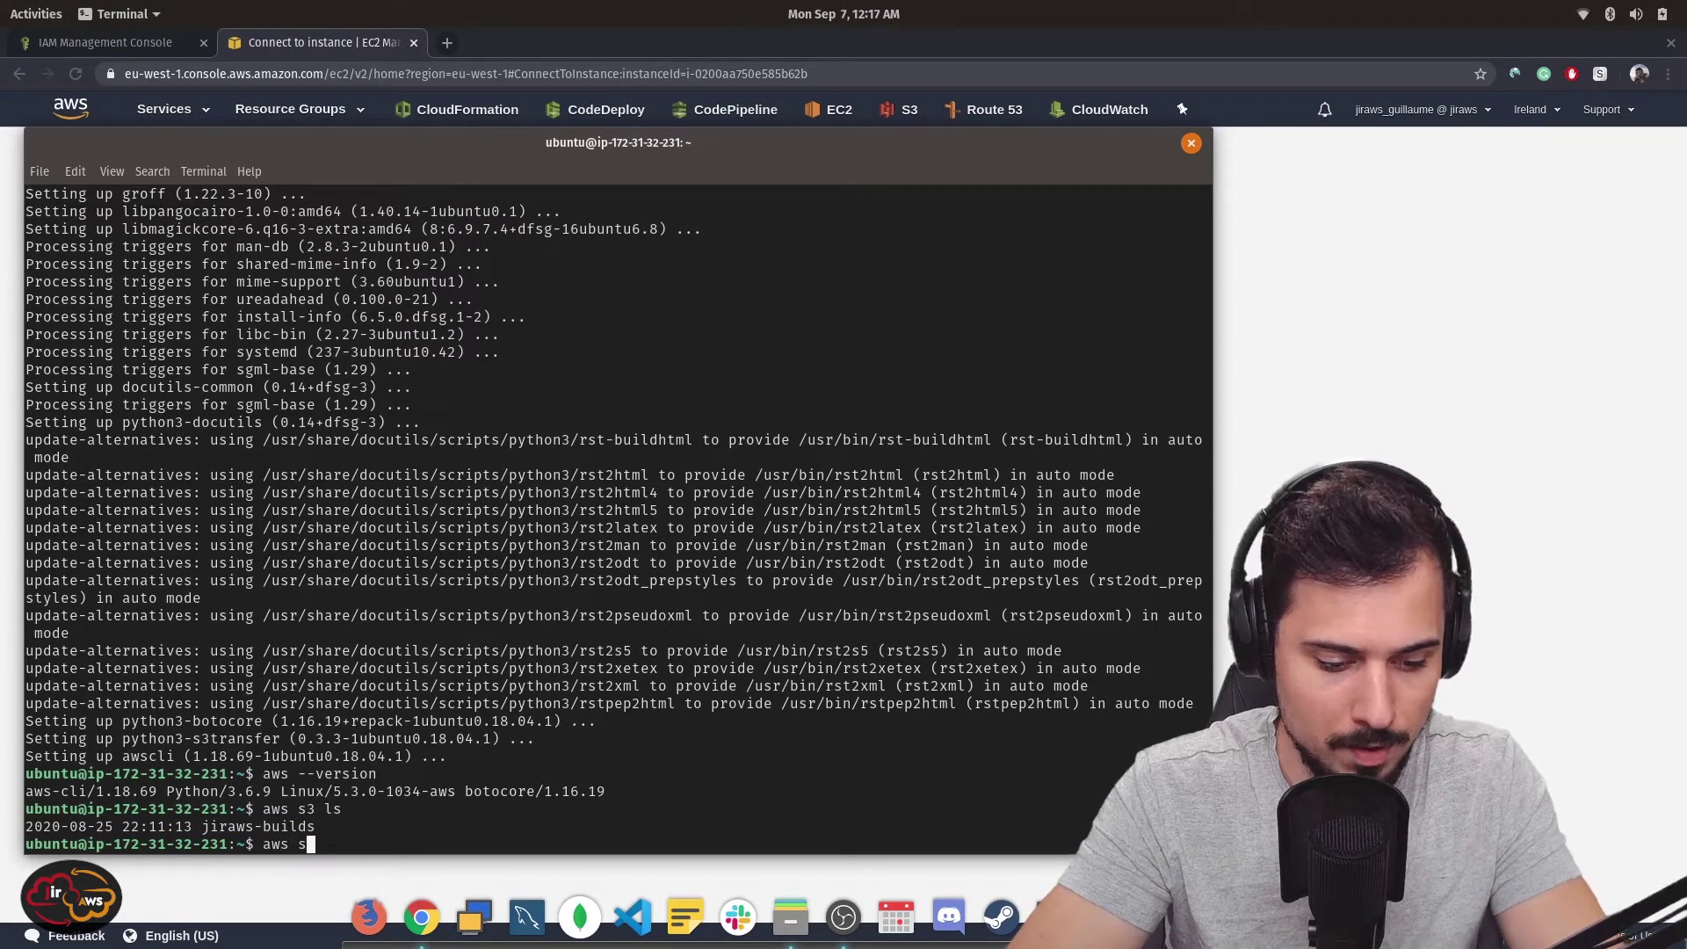
type("s3://")
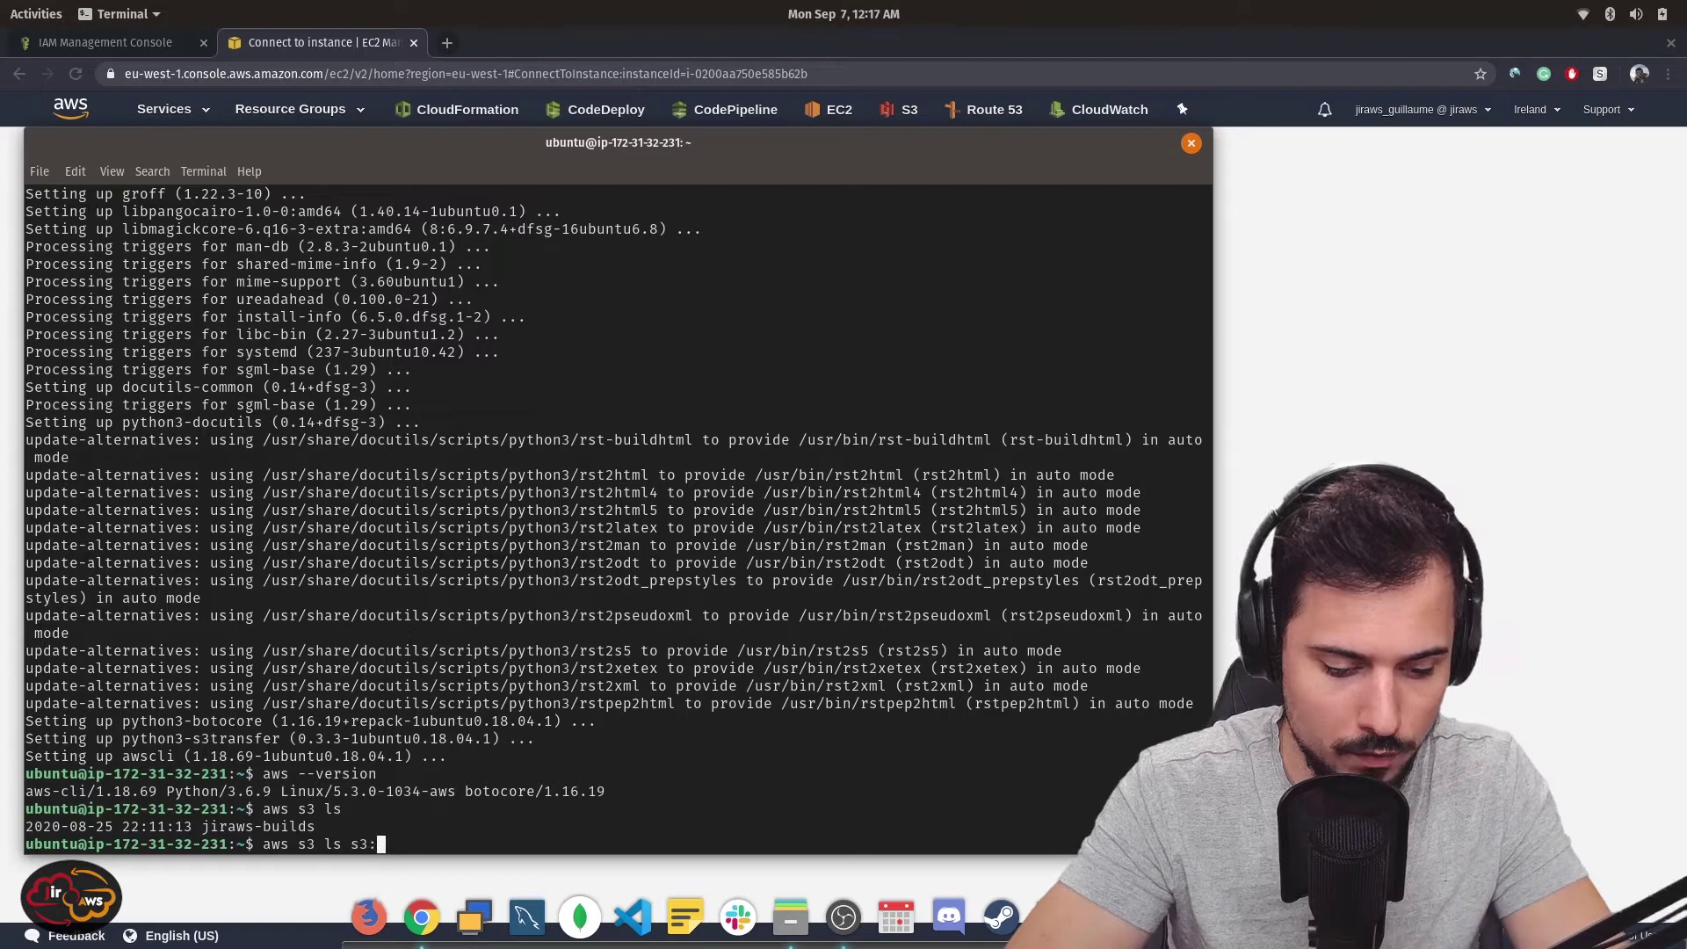
type("jiraws")
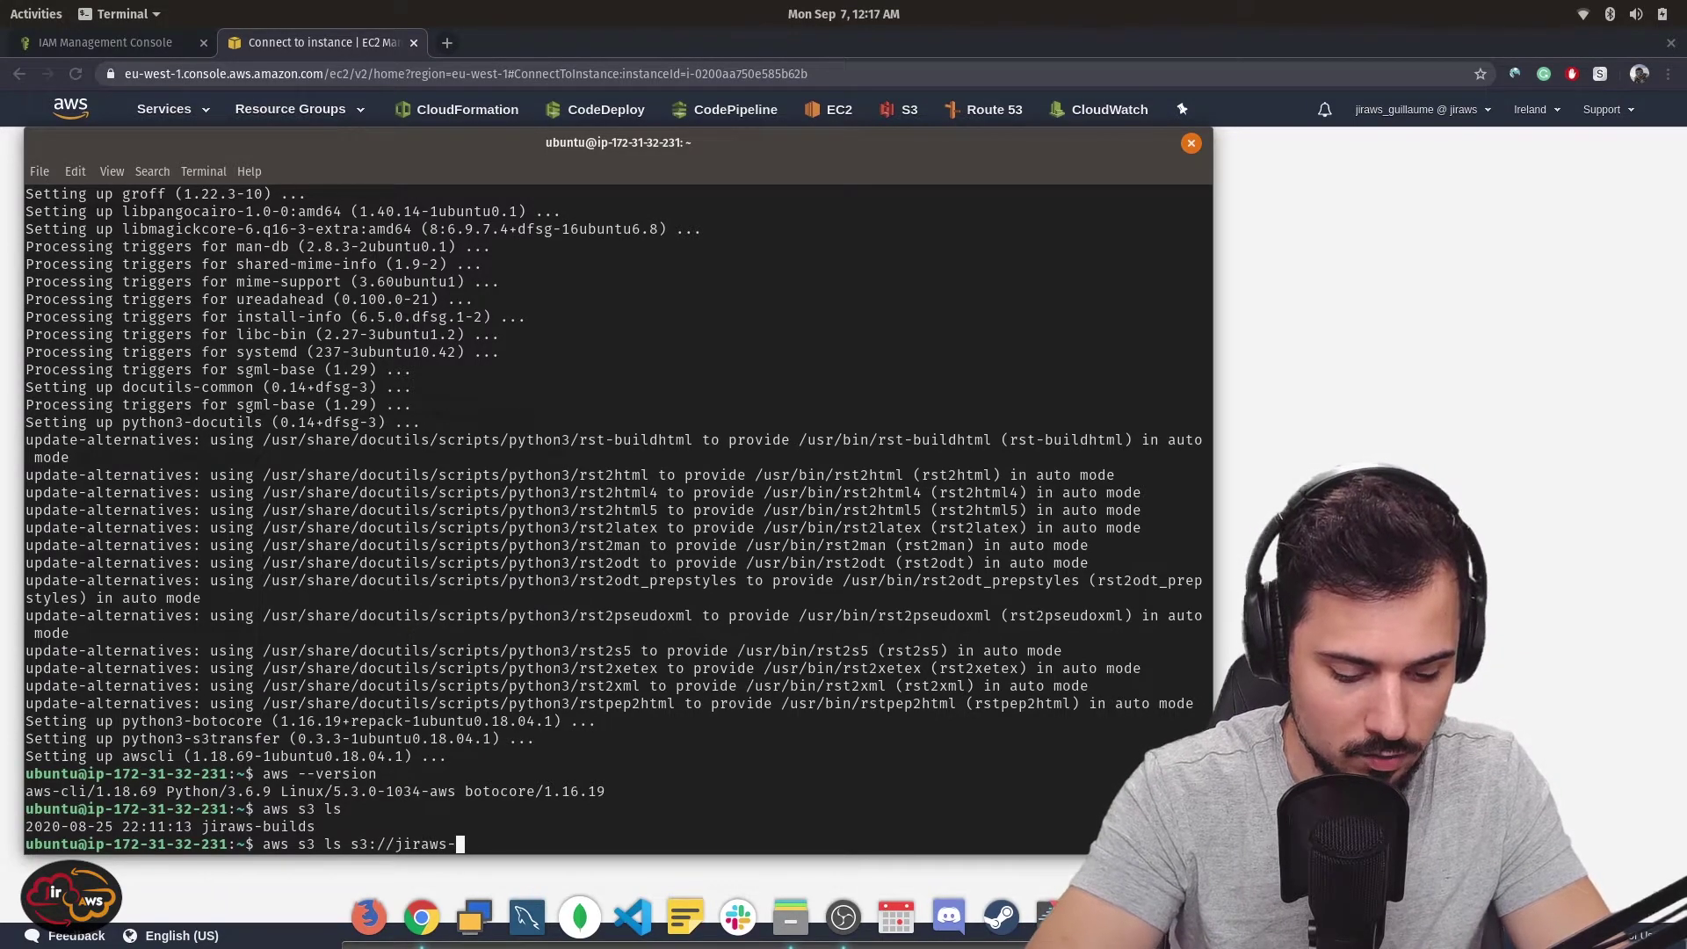
type("-builds")
key("Return")
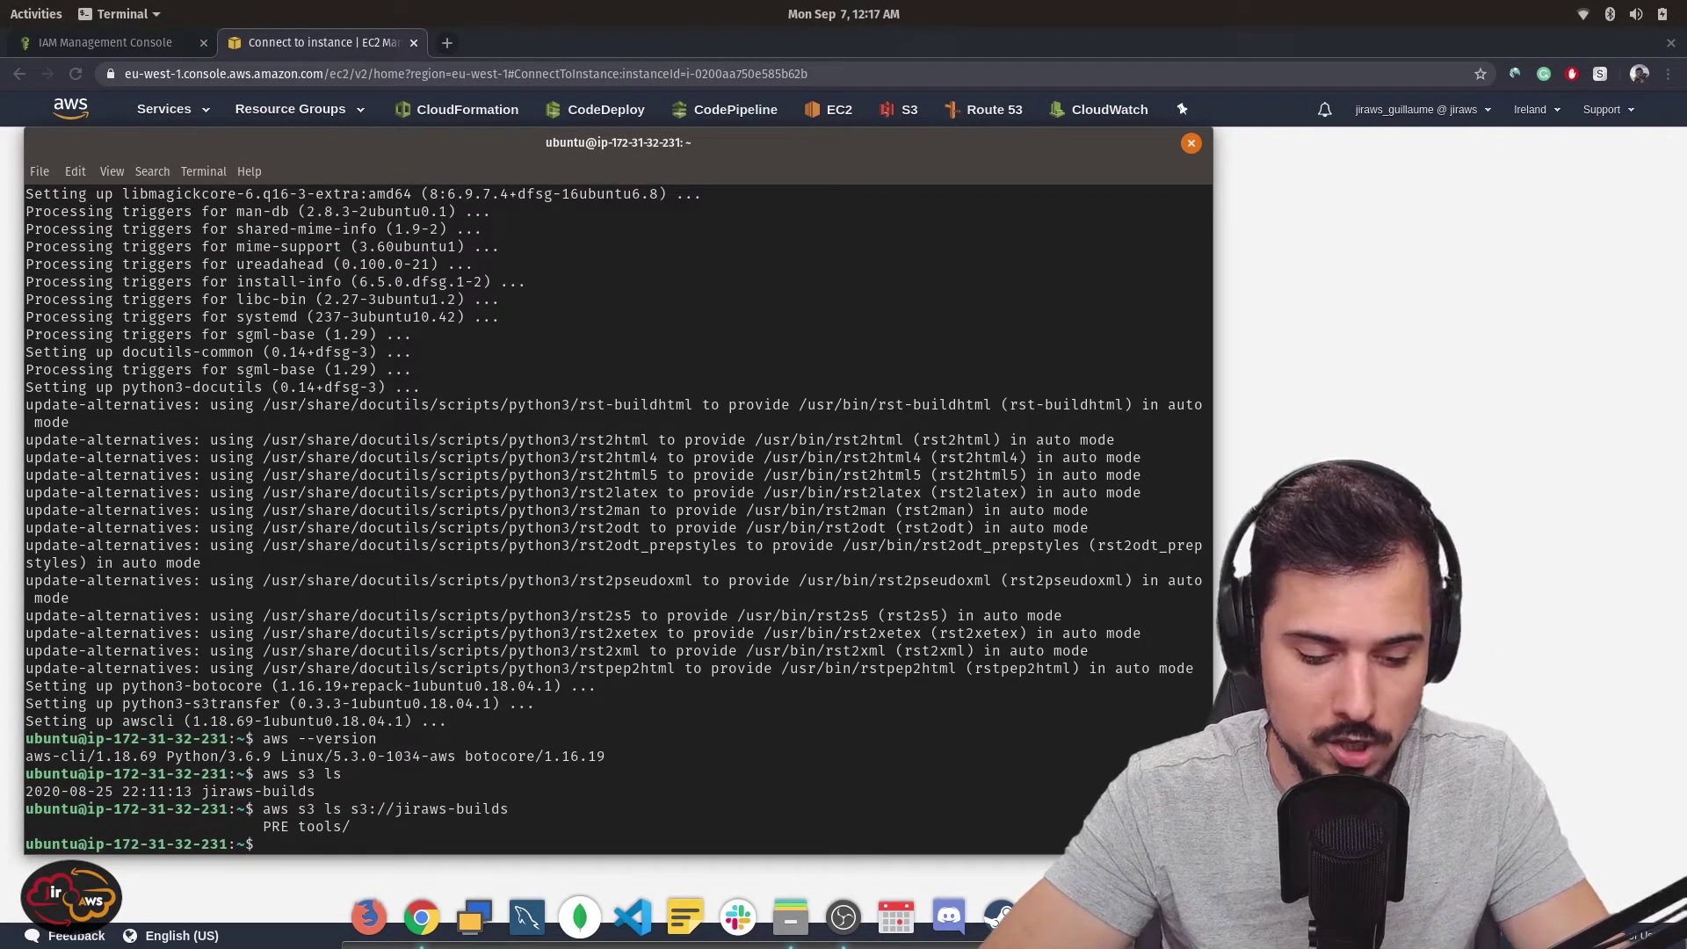
key("Up")
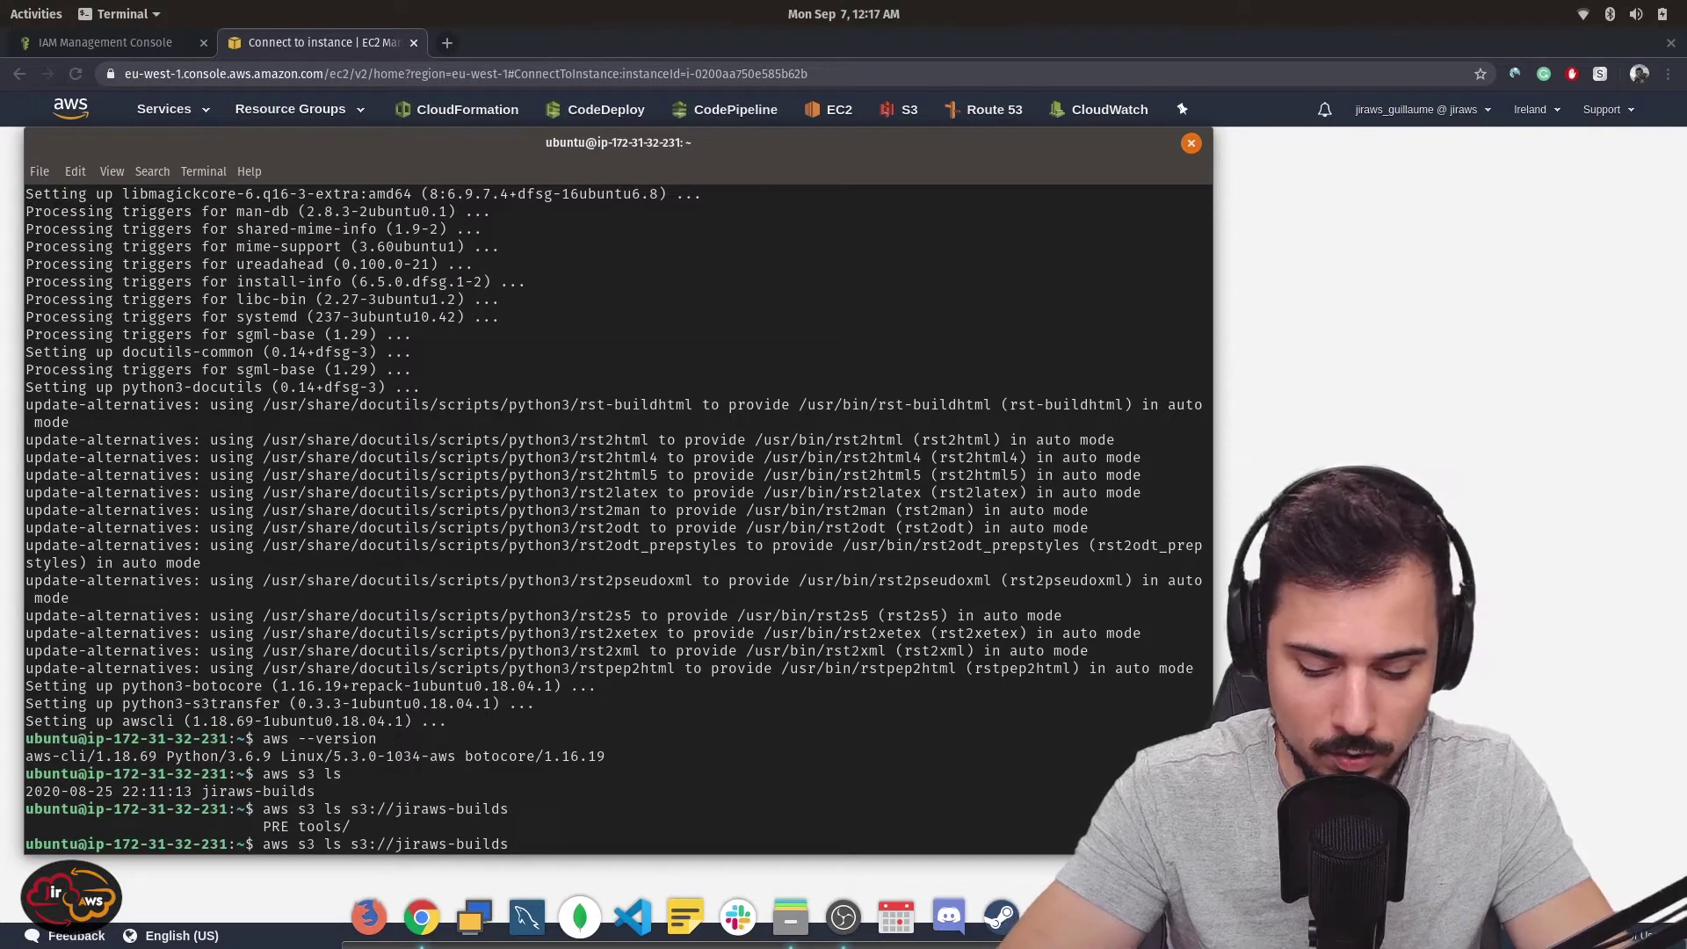
type("/tools/")
key("Return")
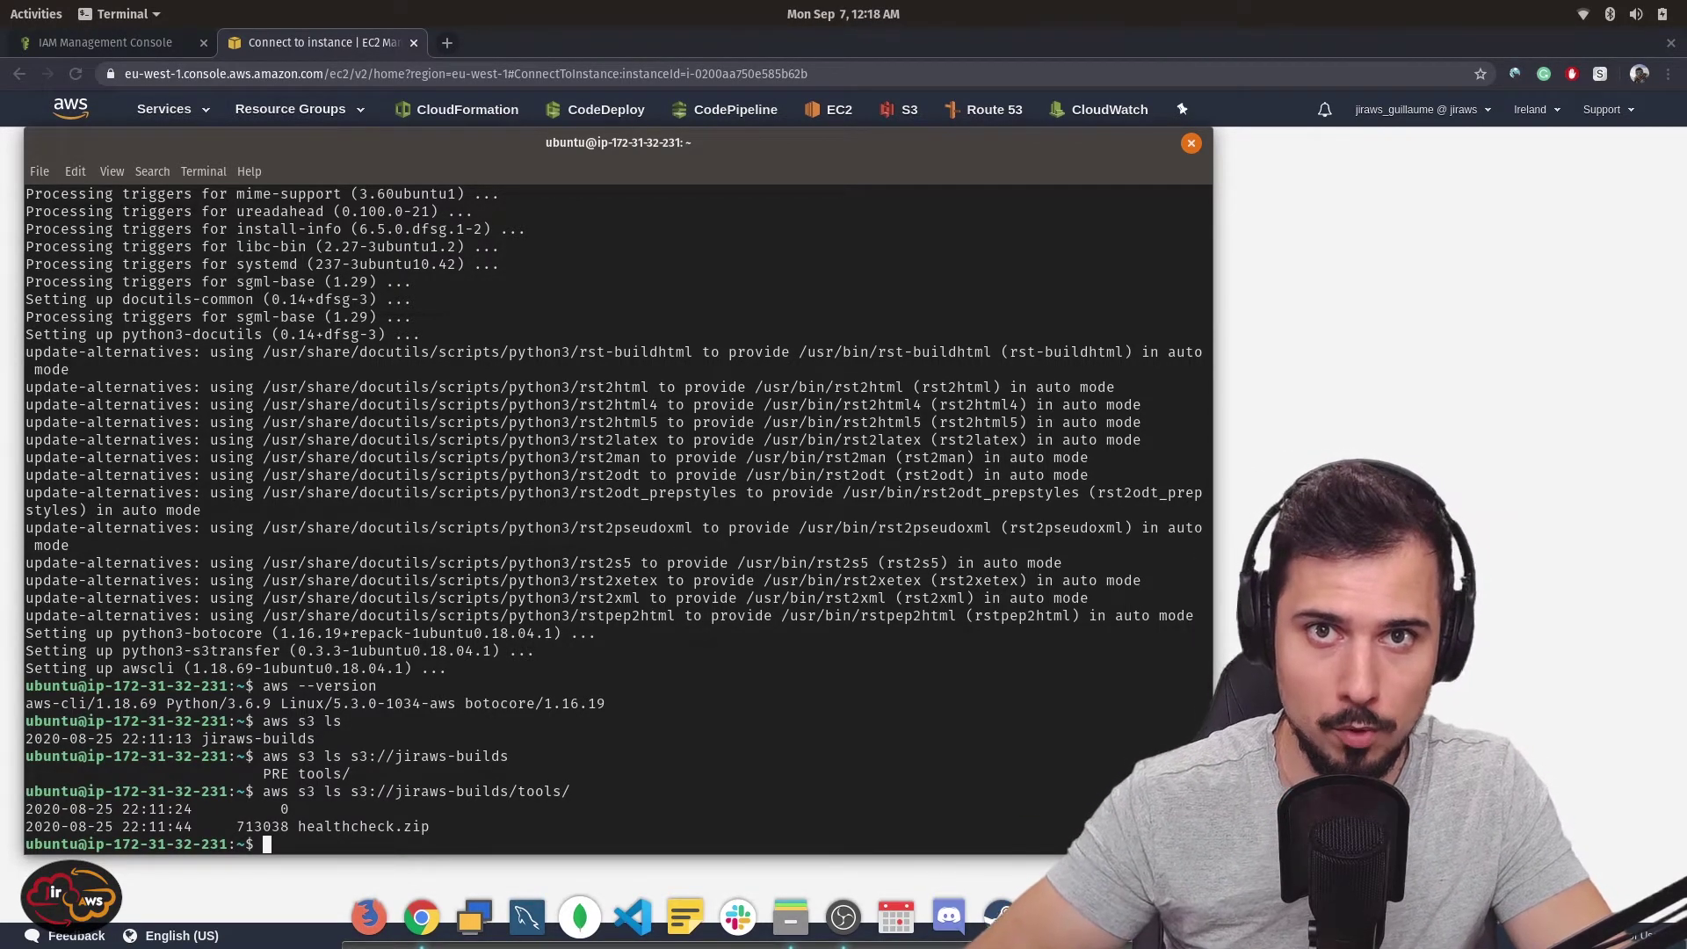
key("alt+Tab")
Open jiraws-role-s3-read under IAM Roles and detach AmazonS3ReadOnlyAccess from it
left_click(105, 42)
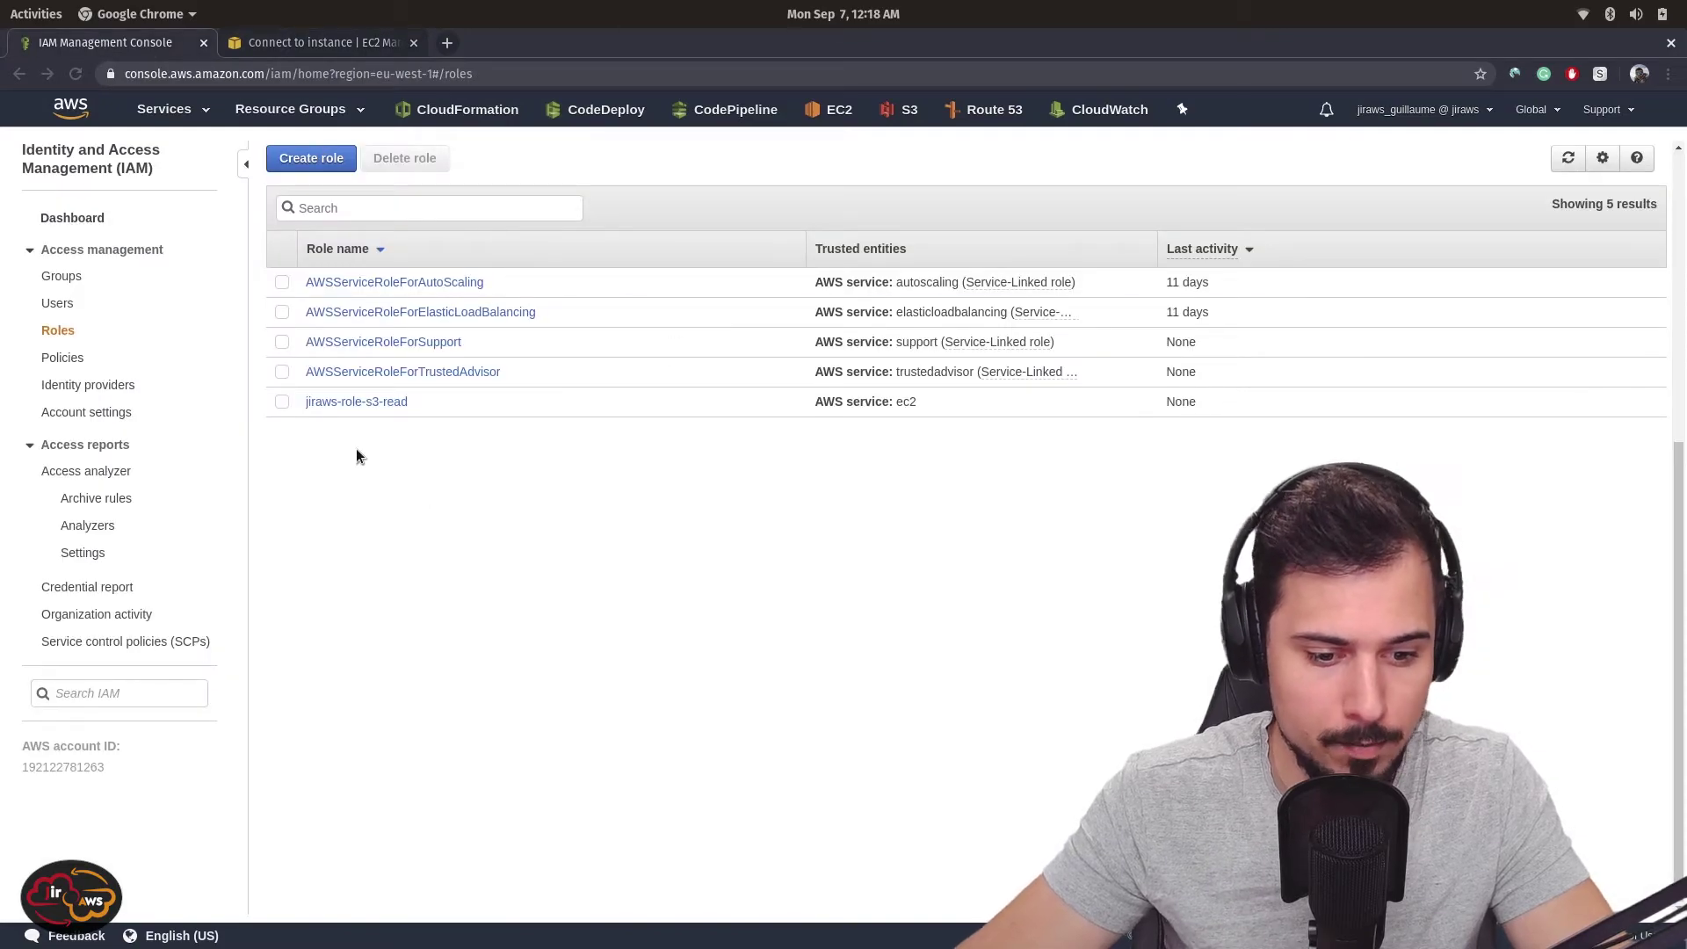
left_click(341, 404)
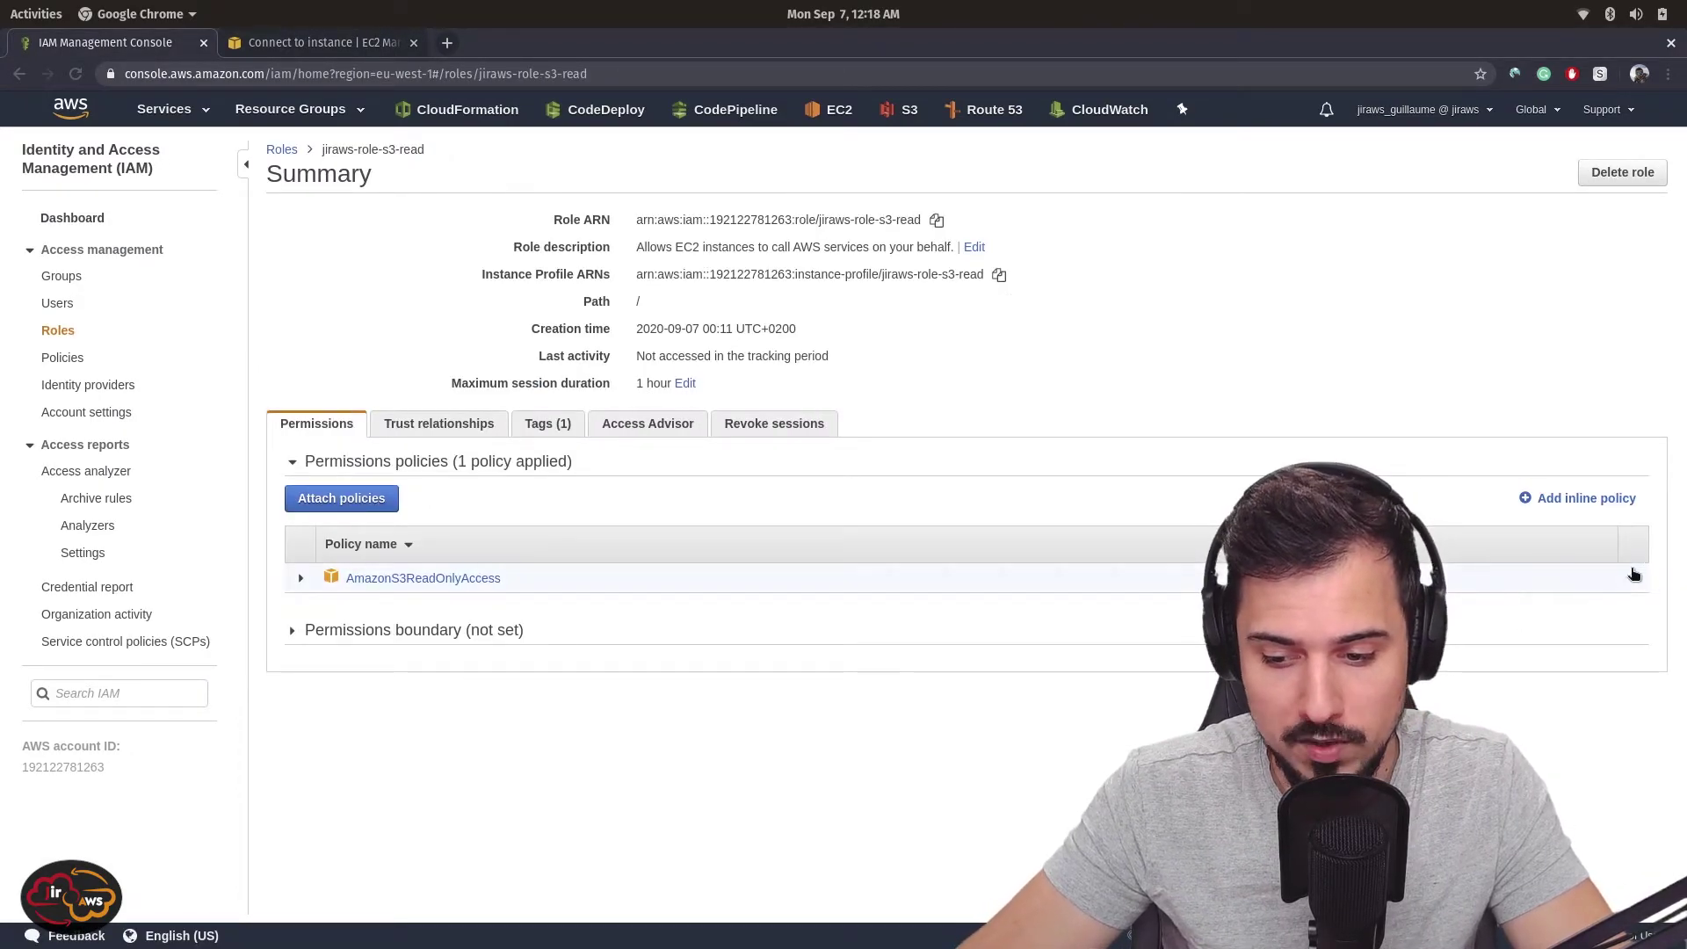
left_click(1635, 578)
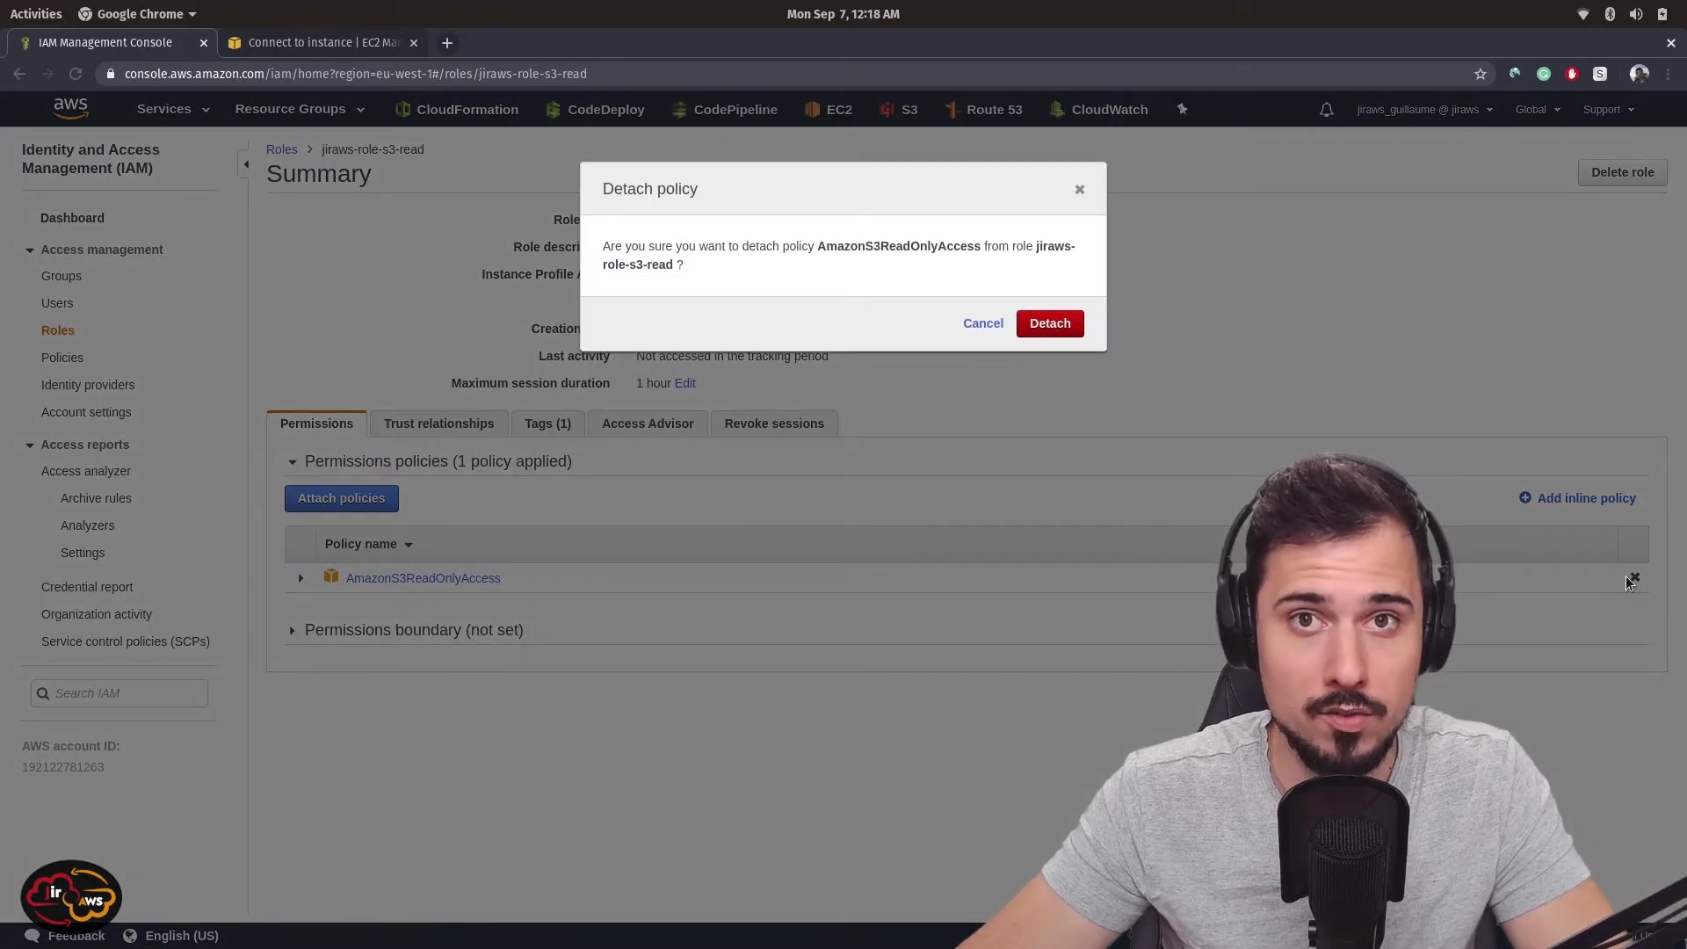
left_click(1045, 322)
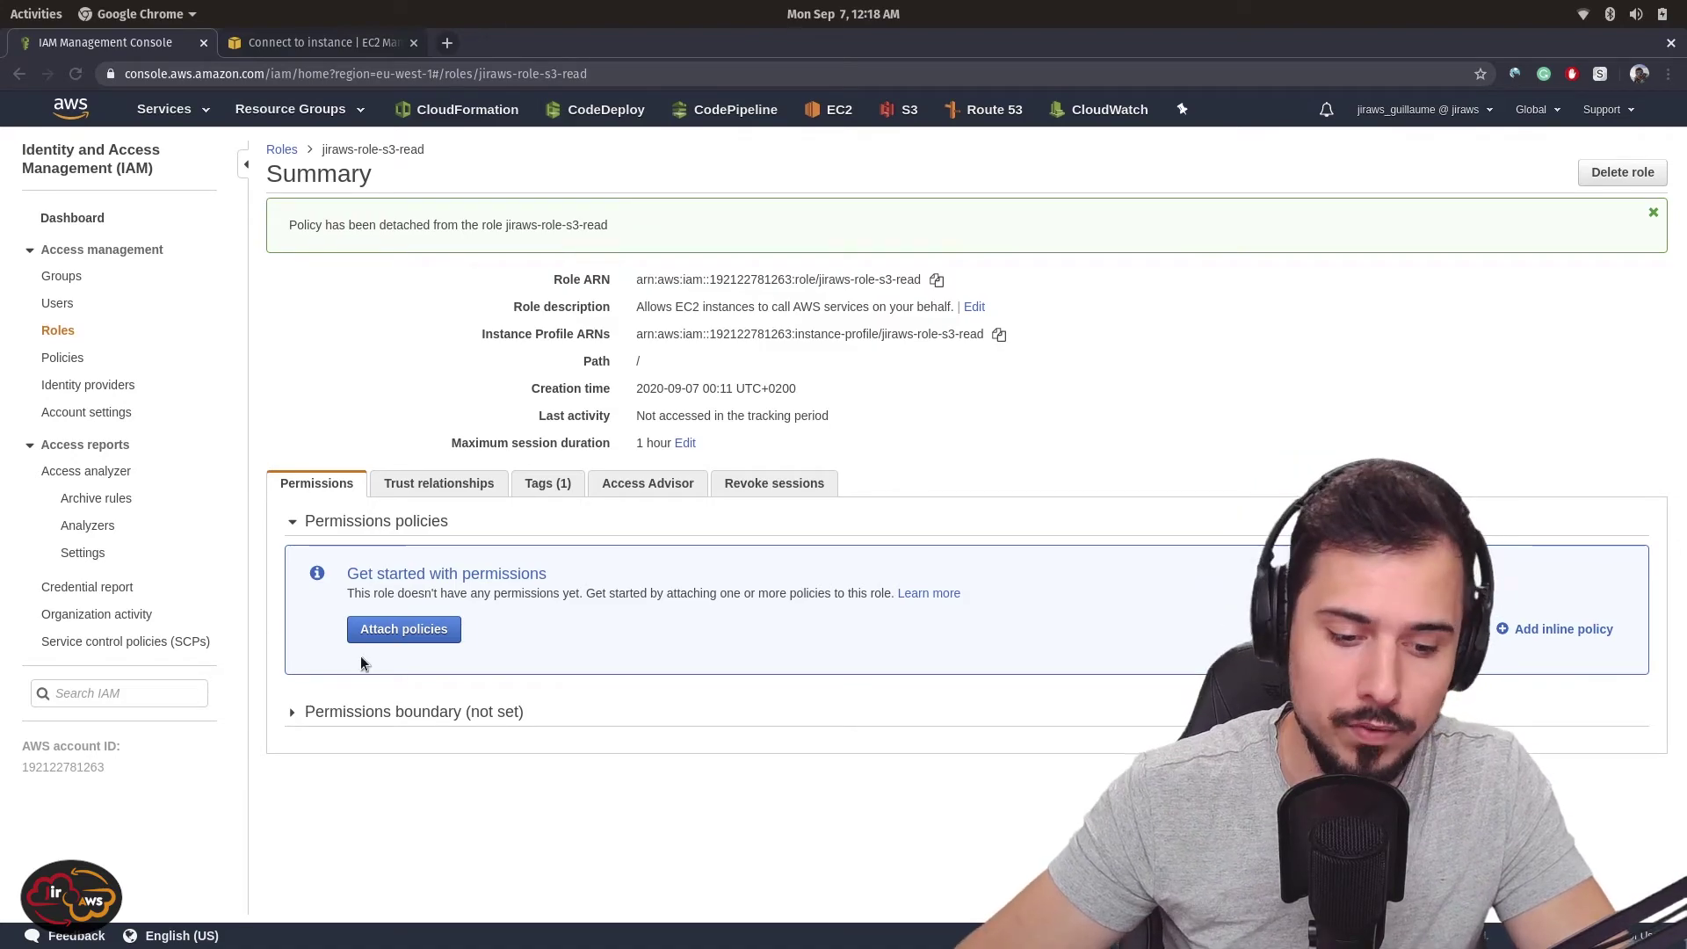
left_click_drag(473, 610, 318, 551)
left_click(601, 647)
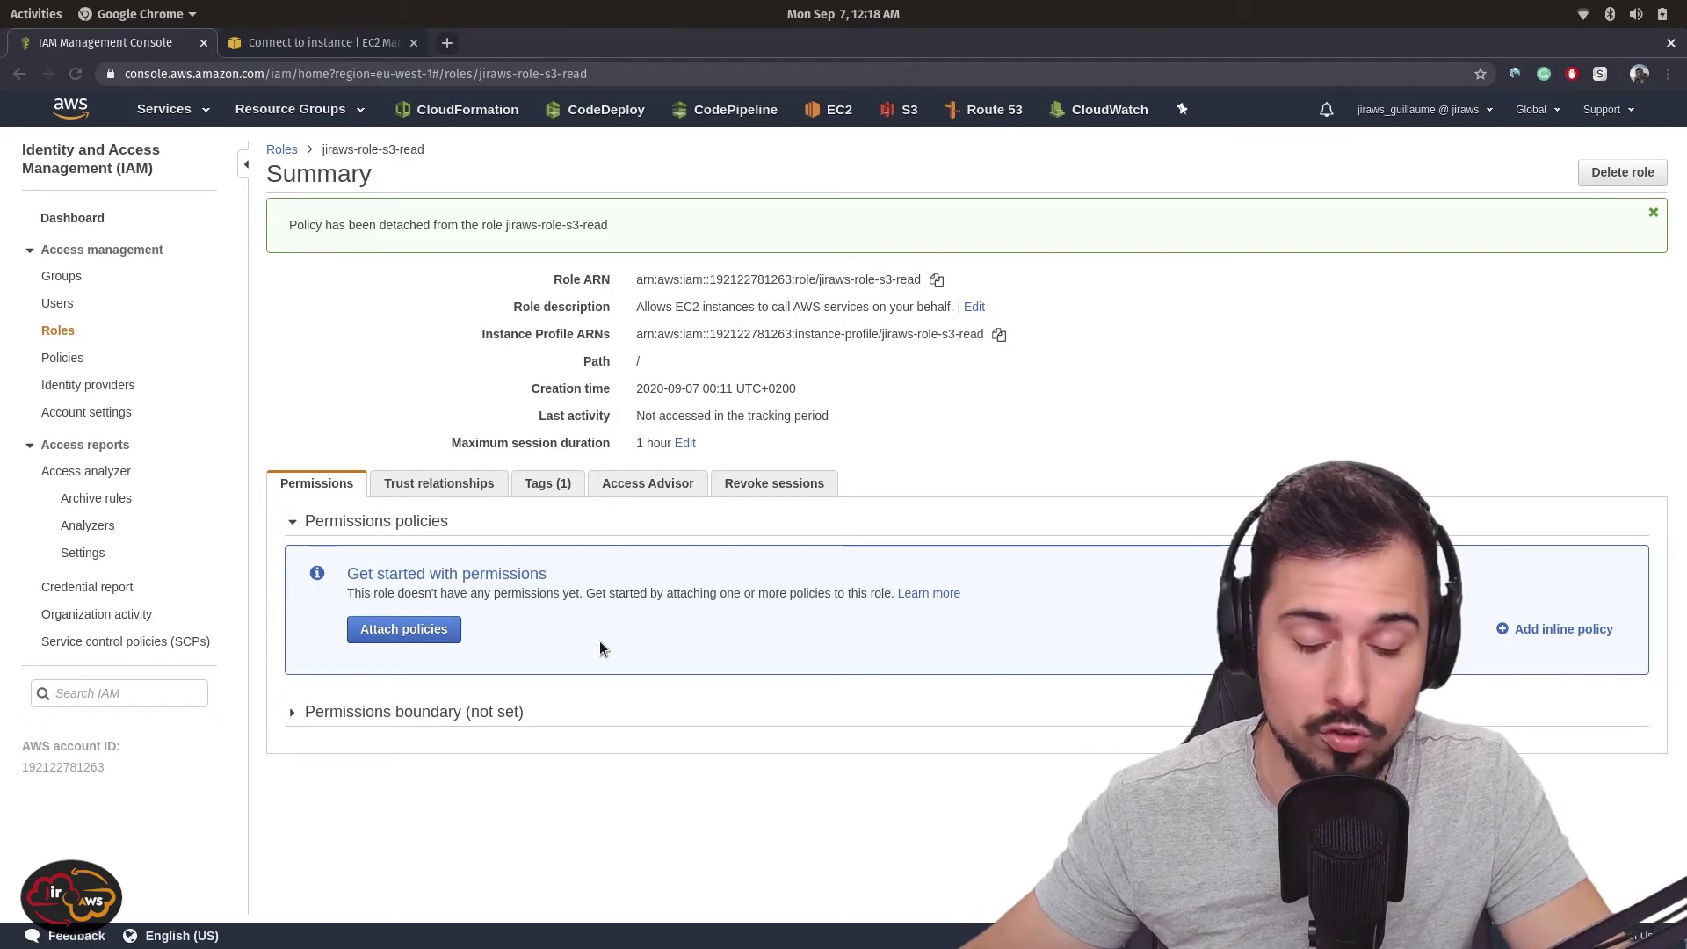
Rerun aws s3 ls s3://jiraws-builds/tools/ on the instance, which now returns AccessDenied
key("alt+Tab")
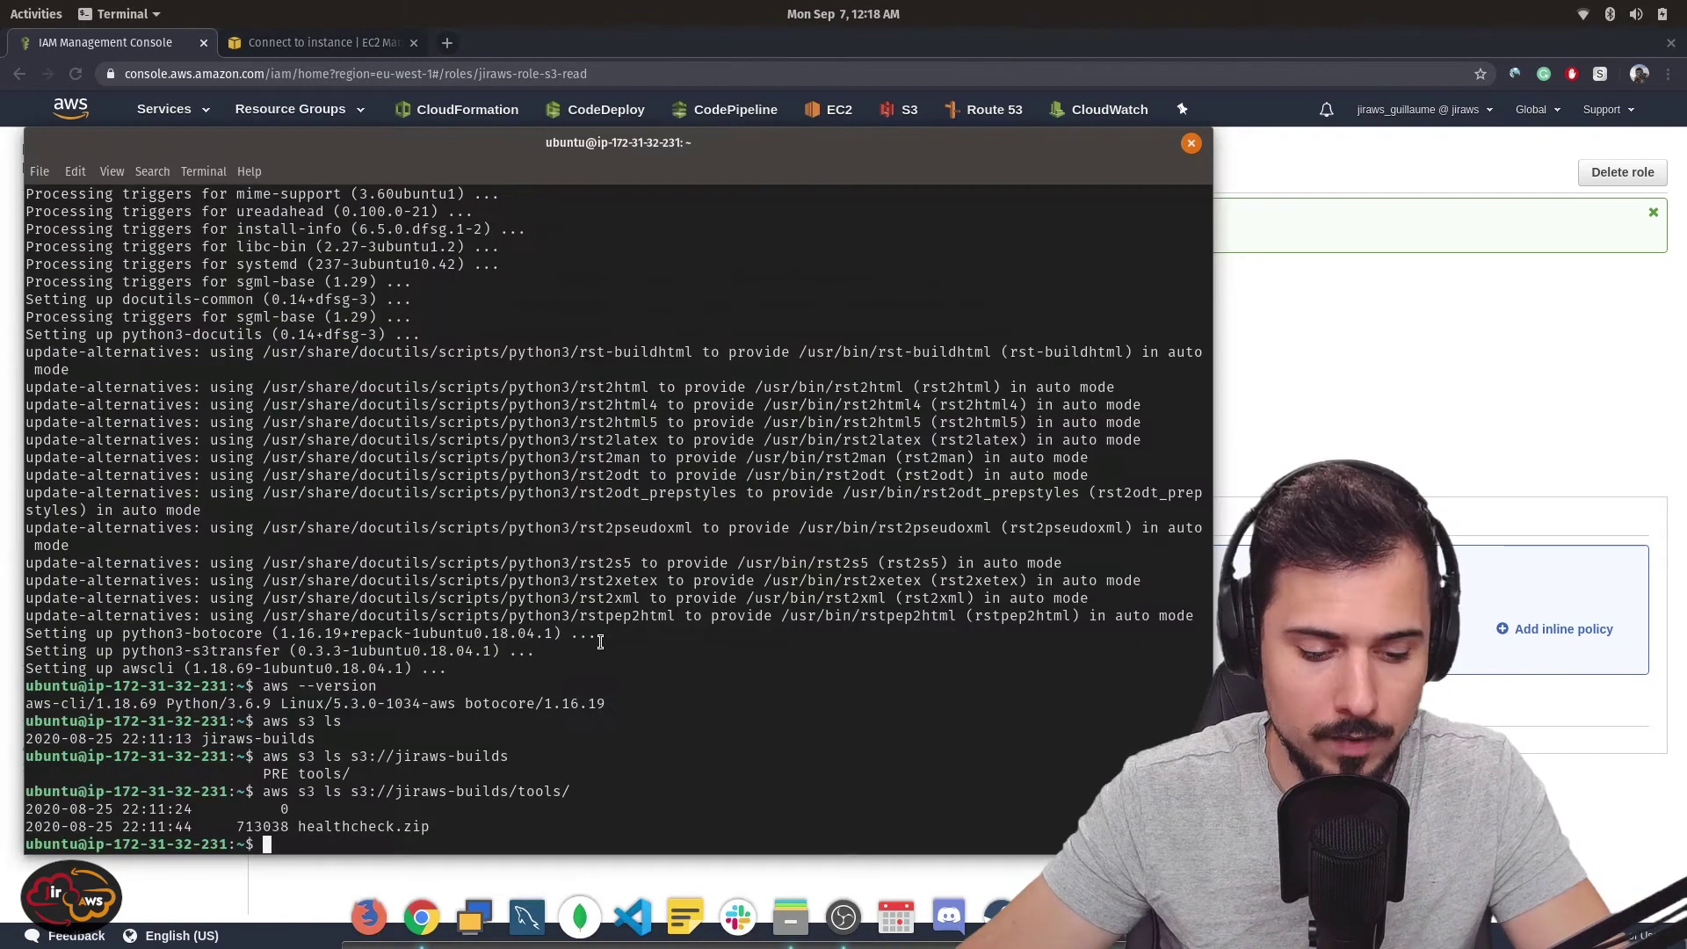
key("Up")
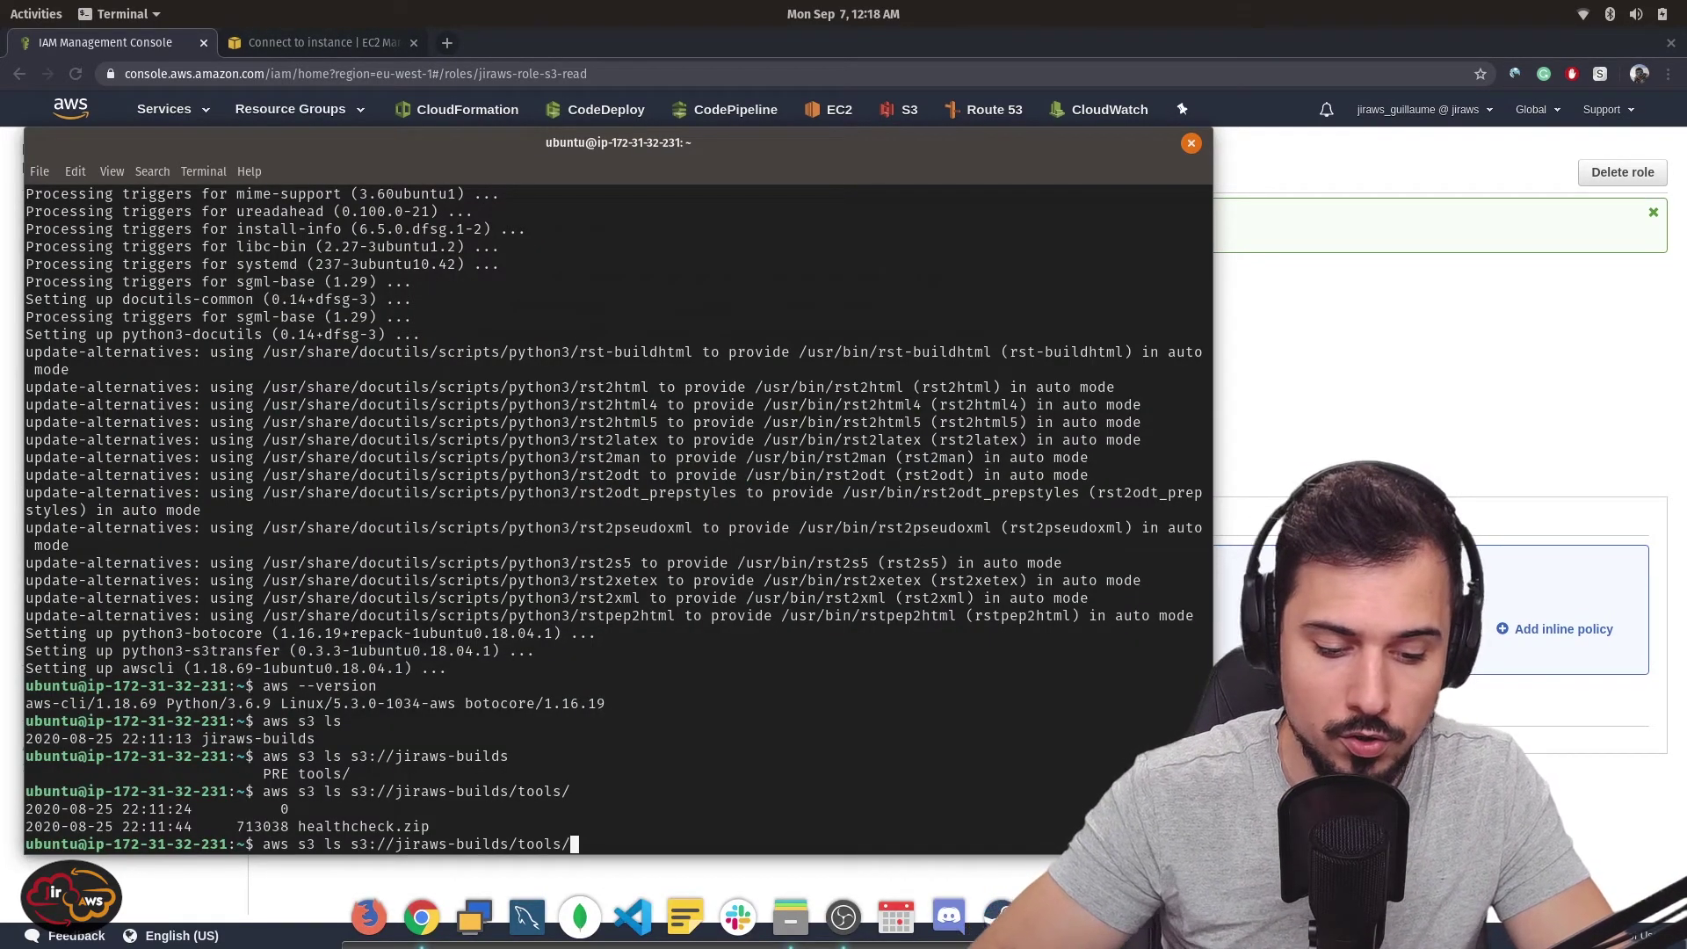
key("Return")
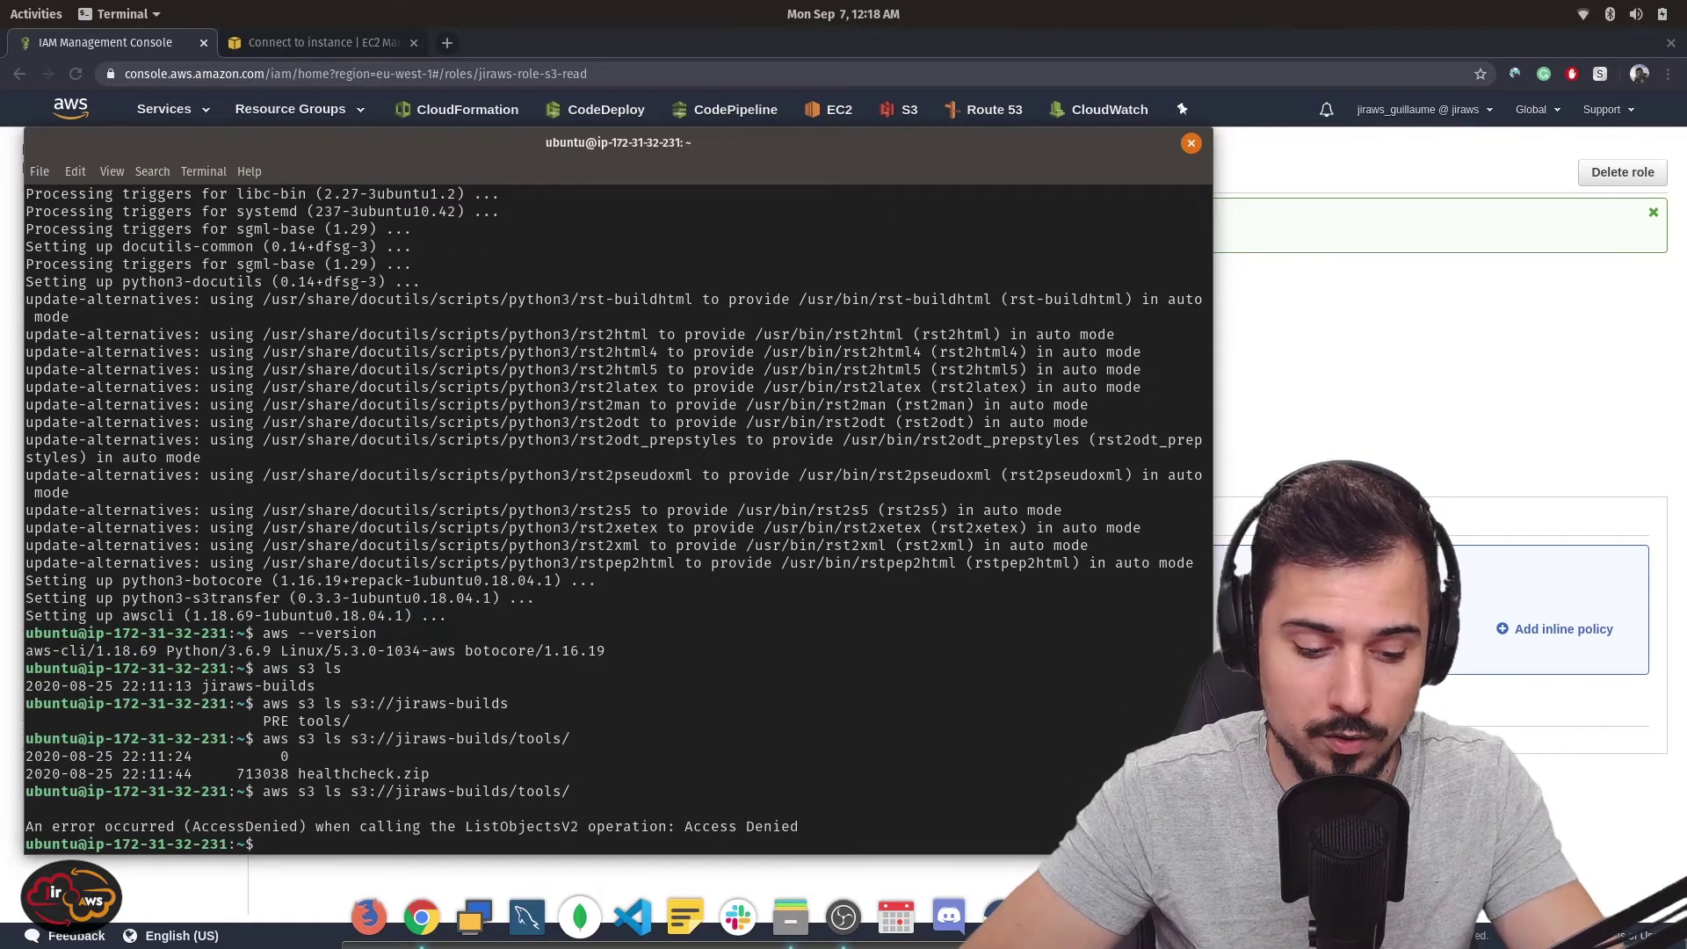